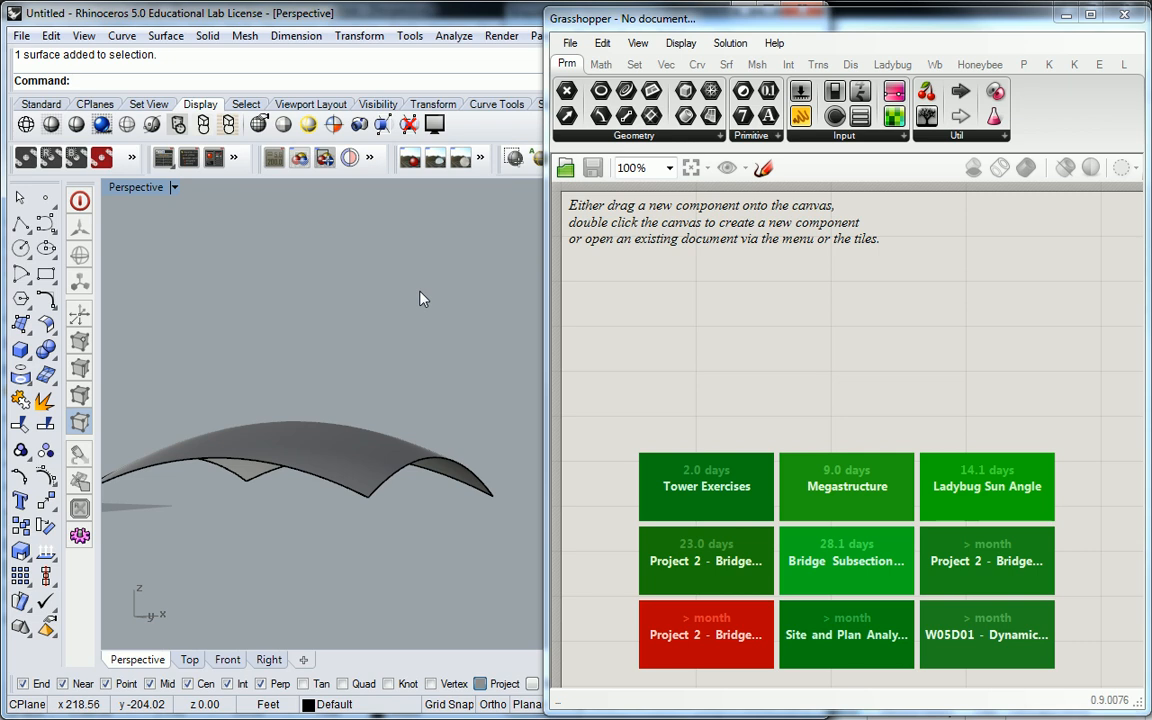
# - Place a Surface parameter on the Grasshopper canvas and reference the curved Rhino surface in it as a single surface
pyautogui.moveTo(470, 470)
pyautogui.mouseDown(button='right')
pyautogui.moveTo(406, 507)
pyautogui.moveTo(480, 490)
pyautogui.mouseUp(button='right')
pyautogui.moveTo(645, 113); pyautogui.dragTo(816, 399)
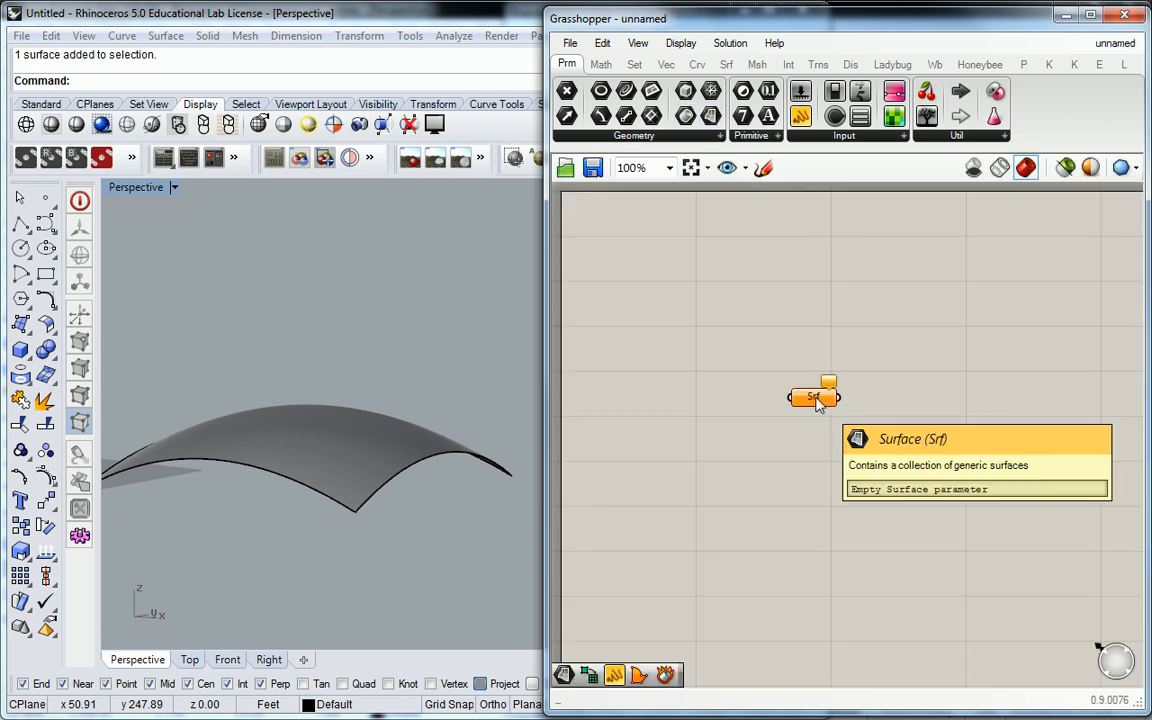
pyautogui.rightClick(816, 402)
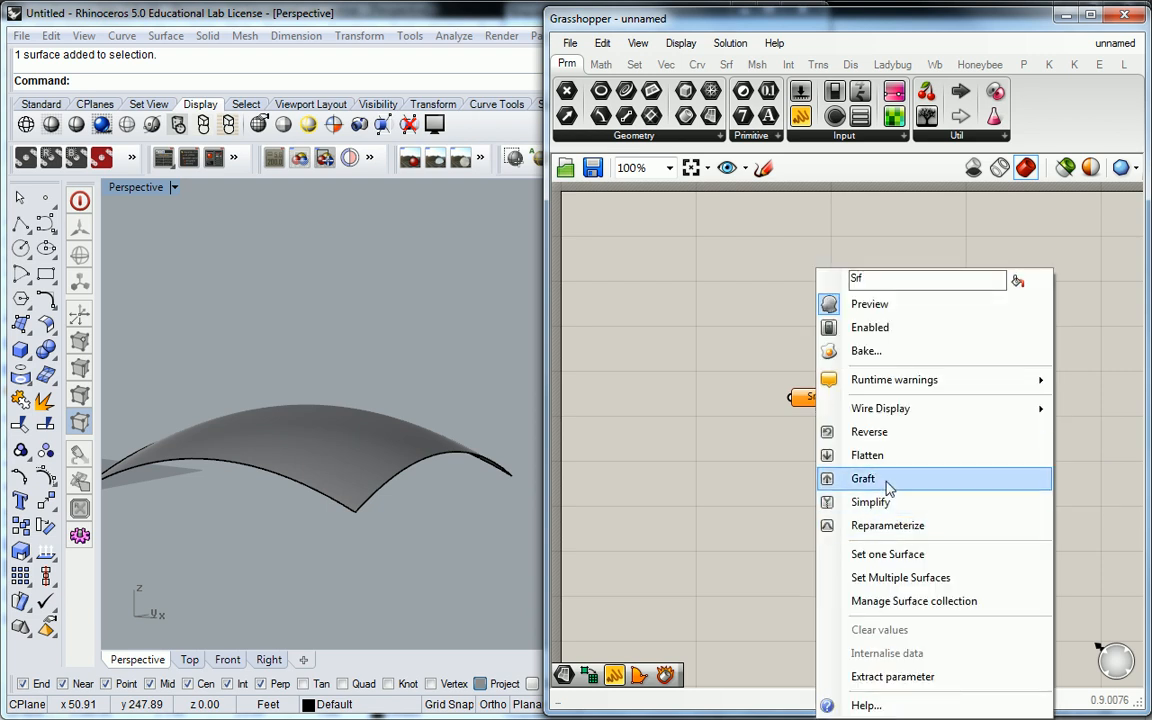
pyautogui.click(870, 552)
pyautogui.click(381, 429)
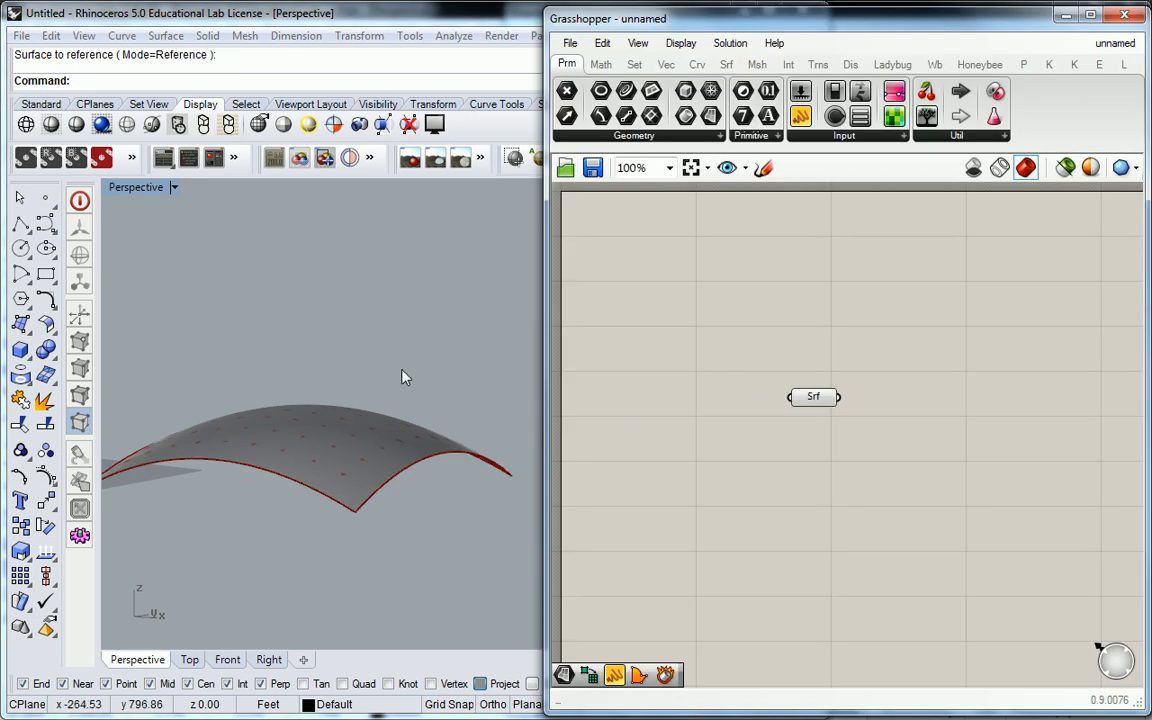
pyautogui.moveTo(475, 248); pyautogui.dragTo(453, 306, button='right')
# - In Rhino, make Layer 01 current and turn off the Default layer
pyautogui.moveTo(583, 8); pyautogui.dragTo(583, 472)
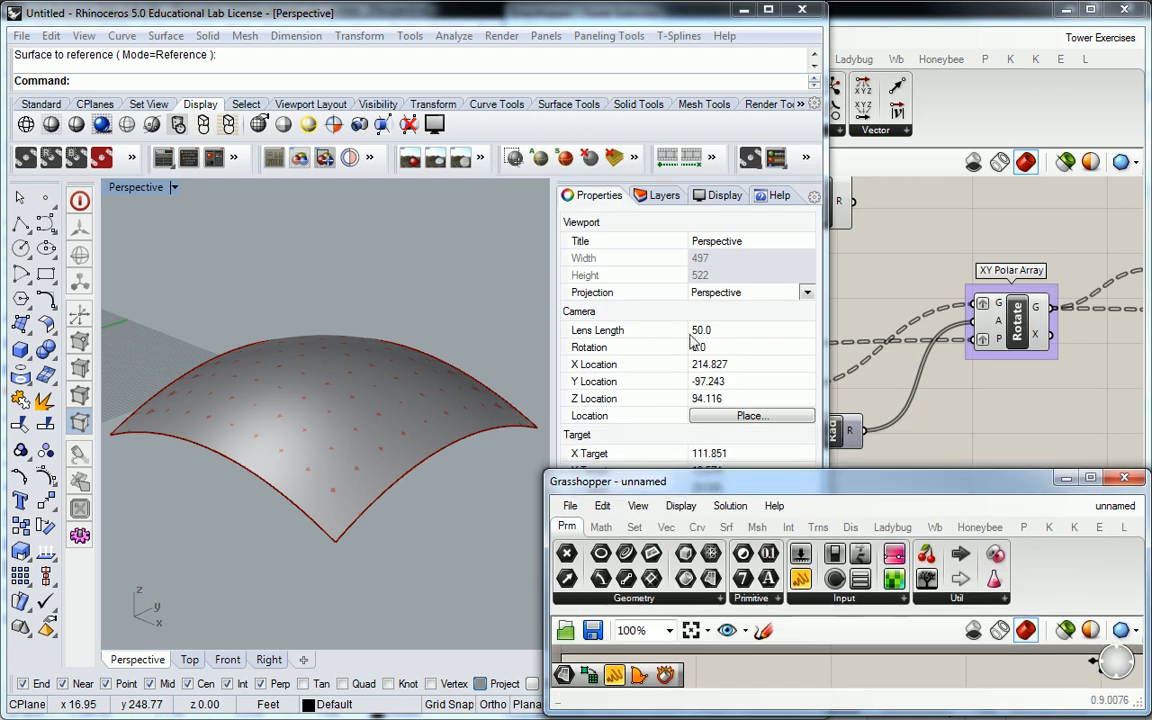
pyautogui.click(662, 195)
pyautogui.doubleClick(643, 269)
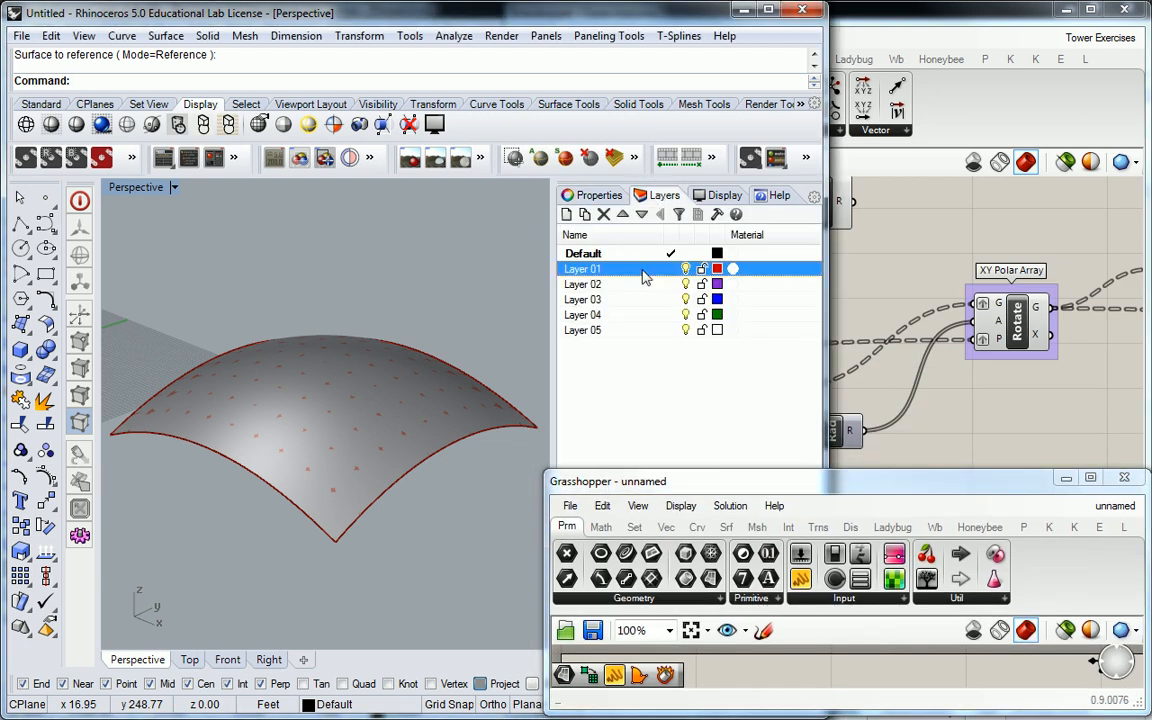
pyautogui.click(684, 252)
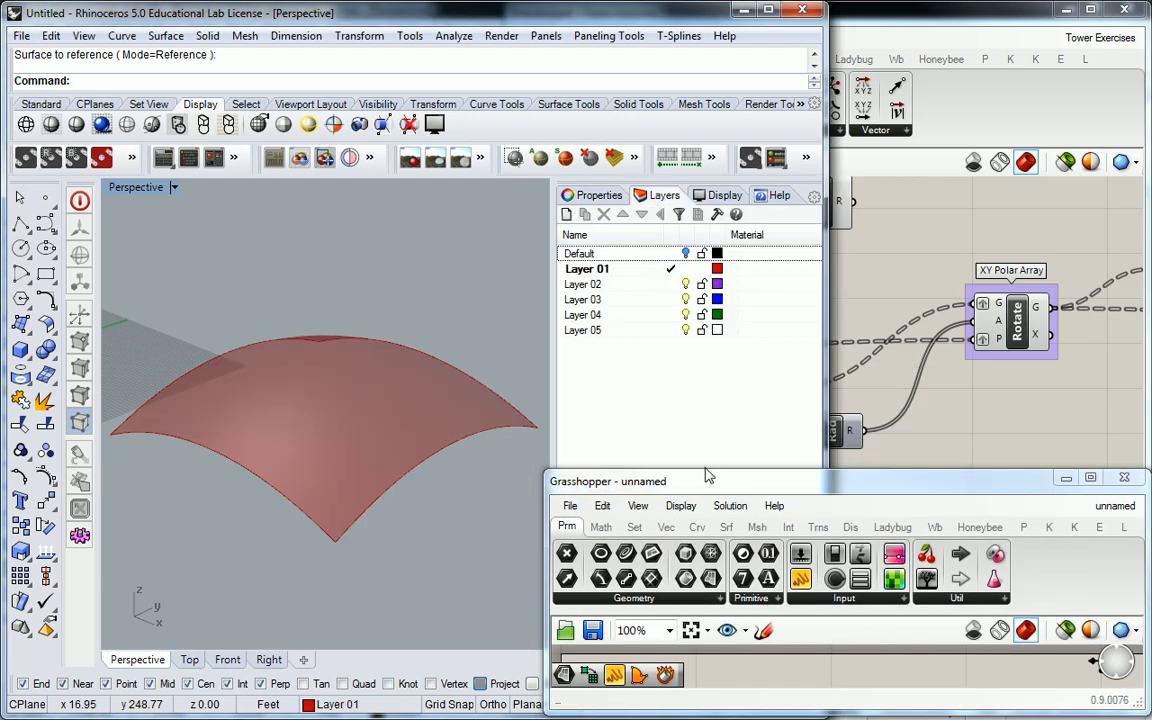
pyautogui.moveTo(706, 472); pyautogui.dragTo(707, 8)
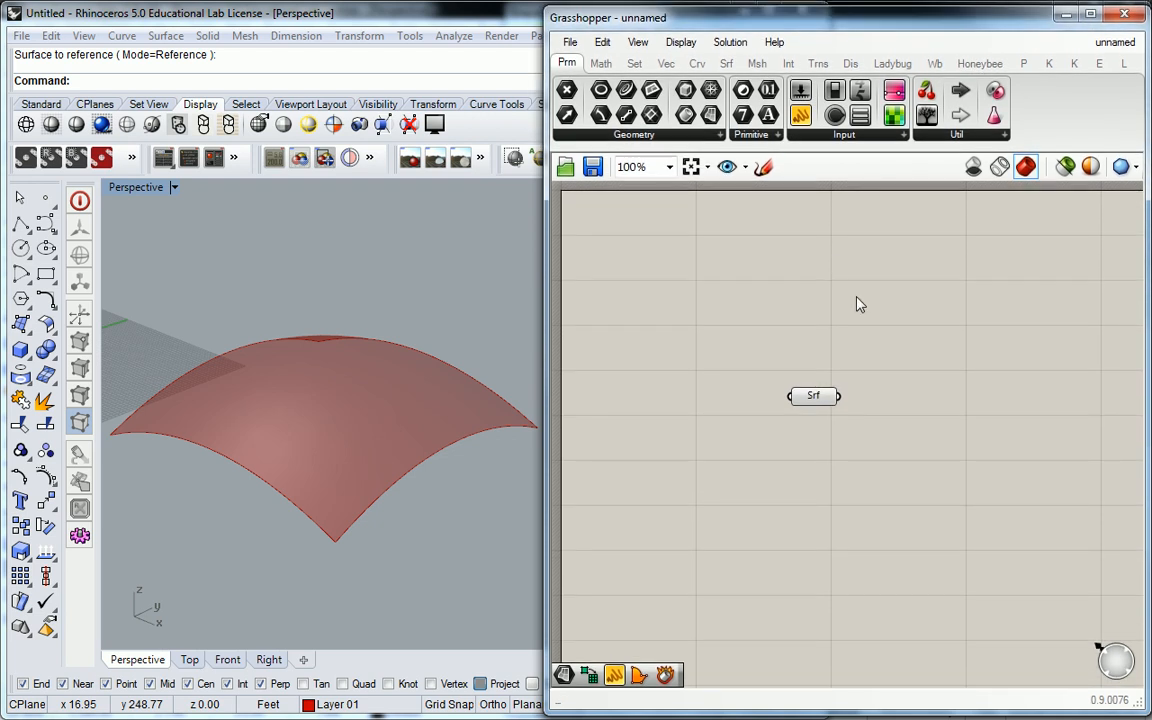
# - Add an Area component to the Grasshopper canvas and connect the Surface parameter to its geometry input
pyautogui.moveTo(836, 265); pyautogui.dragTo(766, 319, button='right')
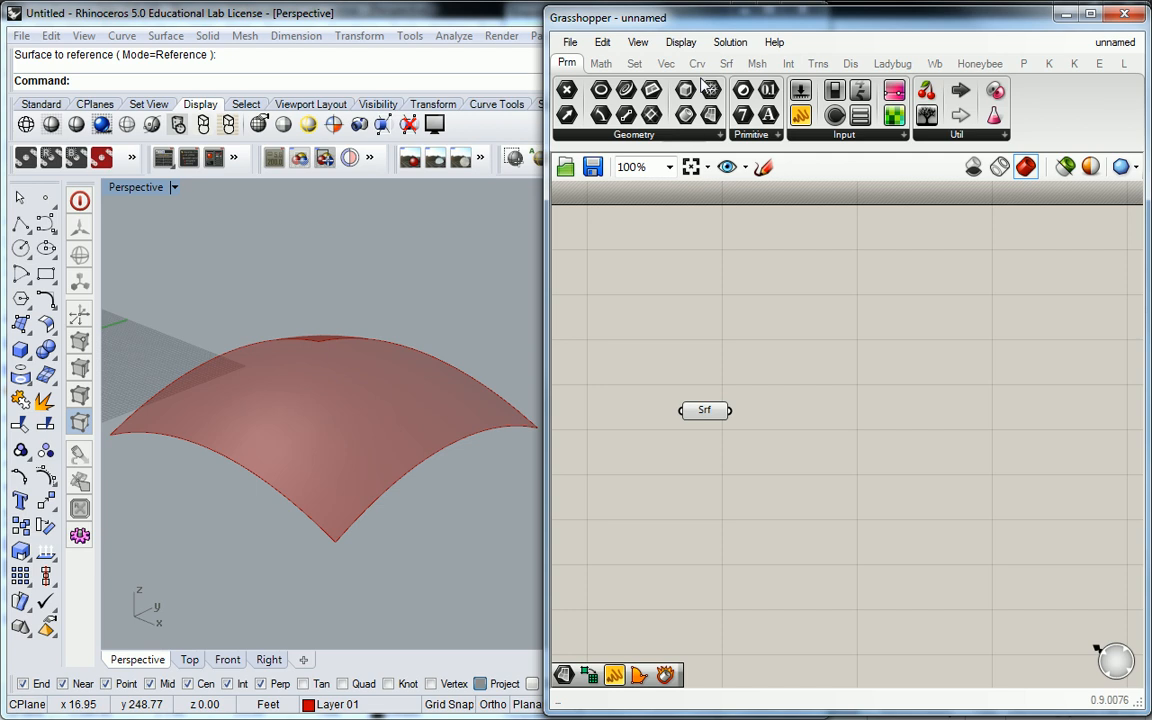
pyautogui.click(726, 63)
pyautogui.click(617, 134)
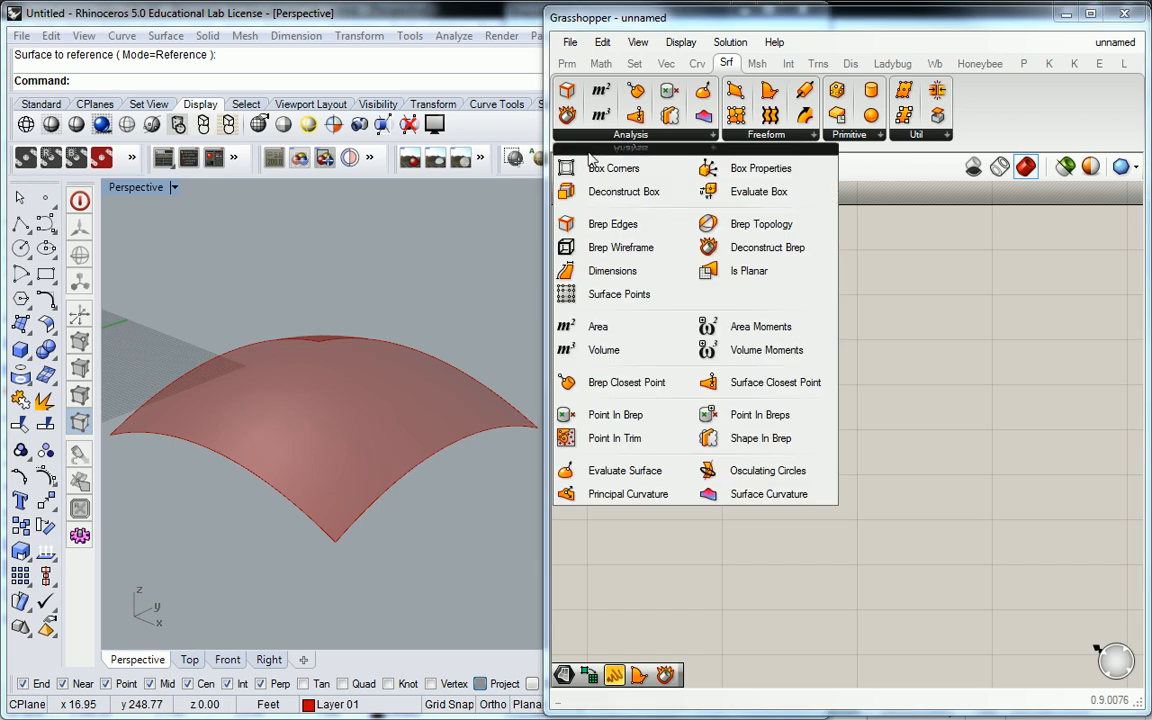
pyautogui.moveTo(597, 327); pyautogui.dragTo(887, 385)
pyautogui.moveTo(733, 411); pyautogui.dragTo(826, 410)
# - Examine where the area centroid lies relative to the surface in the perspective and front views, using the four-viewport layout
pyautogui.moveTo(470, 450); pyautogui.dragTo(481, 340, button='right')
pyautogui.scroll(5, 266, 494)
pyautogui.scroll(5, 263, 494)
pyautogui.moveTo(347, 382); pyautogui.dragTo(284, 404, button='right')
pyautogui.scroll(-5, 348, 420)
pyautogui.doubleClick(144, 189)
pyautogui.moveTo(253, 499); pyautogui.dragTo(240, 503, button='right')
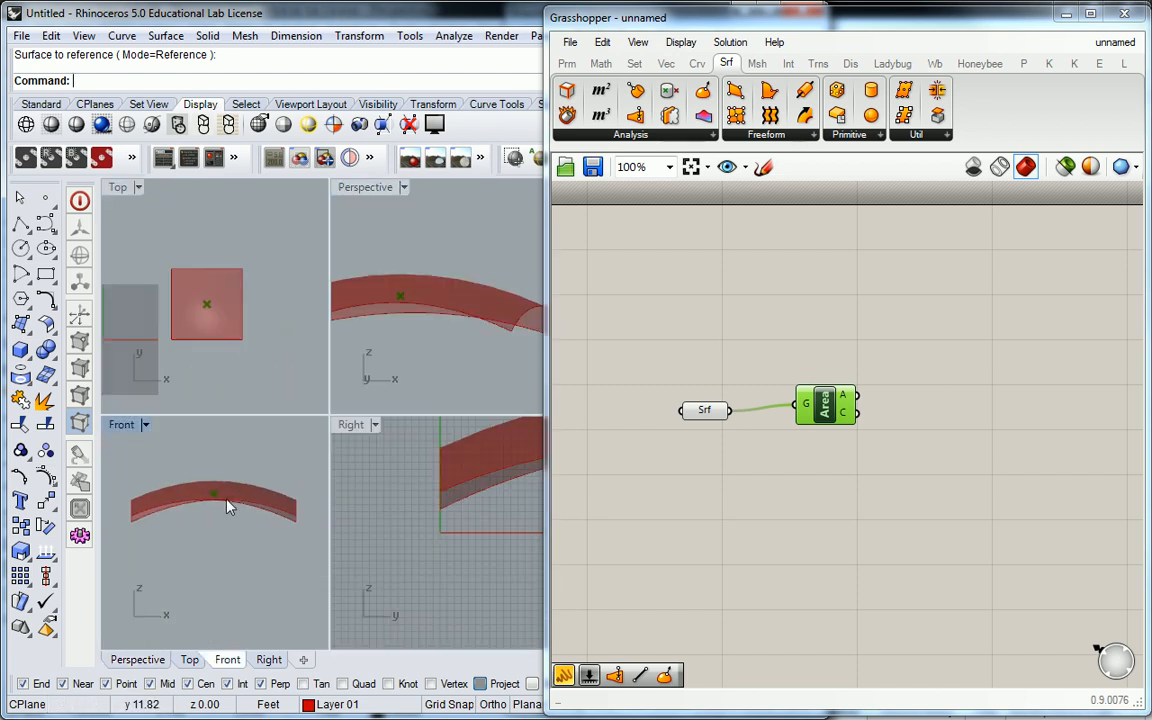
pyautogui.scroll(2, 218, 502)
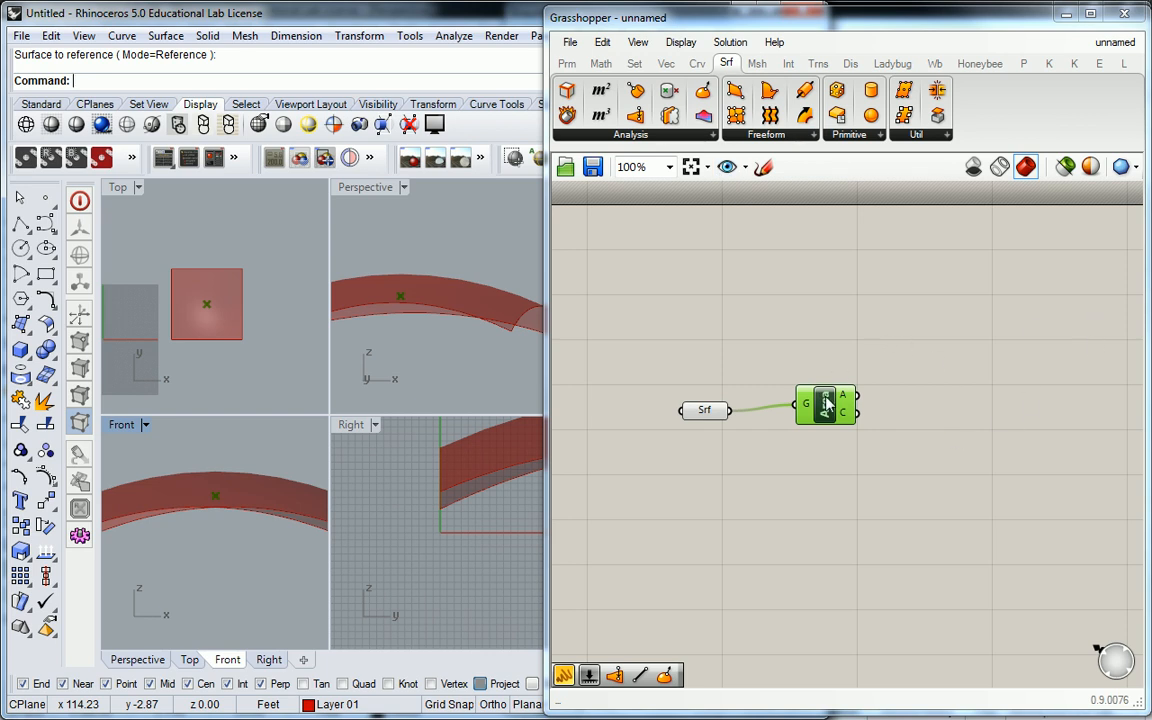
pyautogui.moveTo(826, 402); pyautogui.dragTo(793, 407)
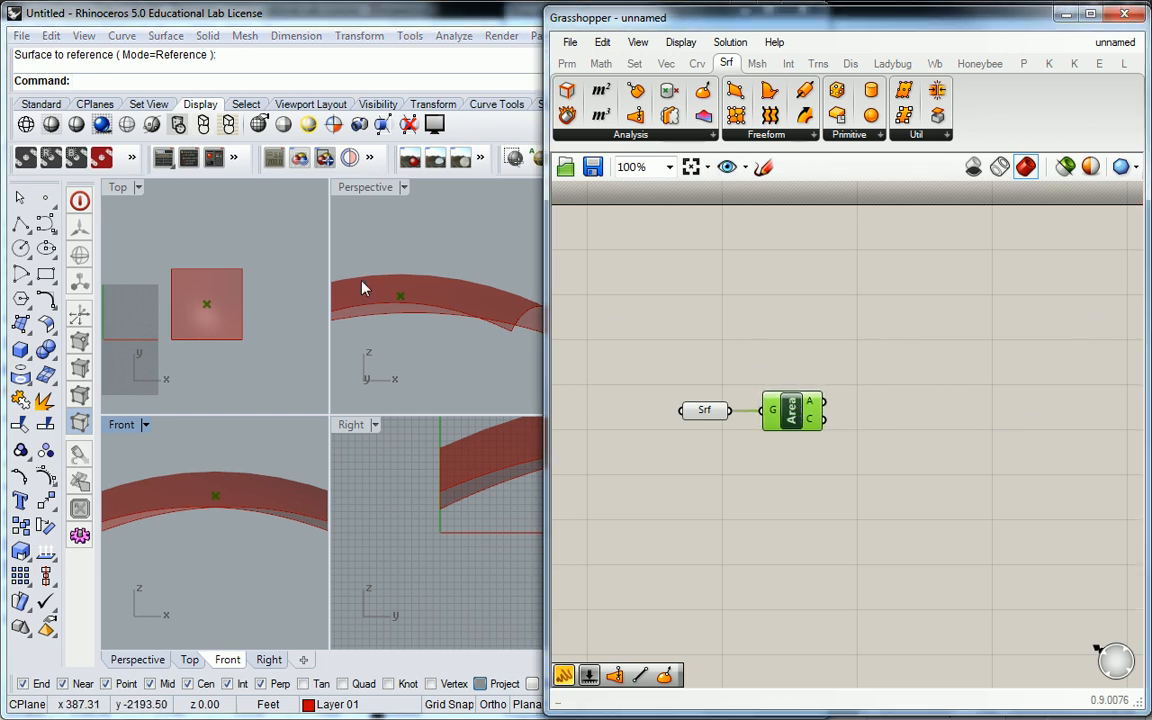
pyautogui.moveTo(417, 265); pyautogui.dragTo(453, 275, button='right')
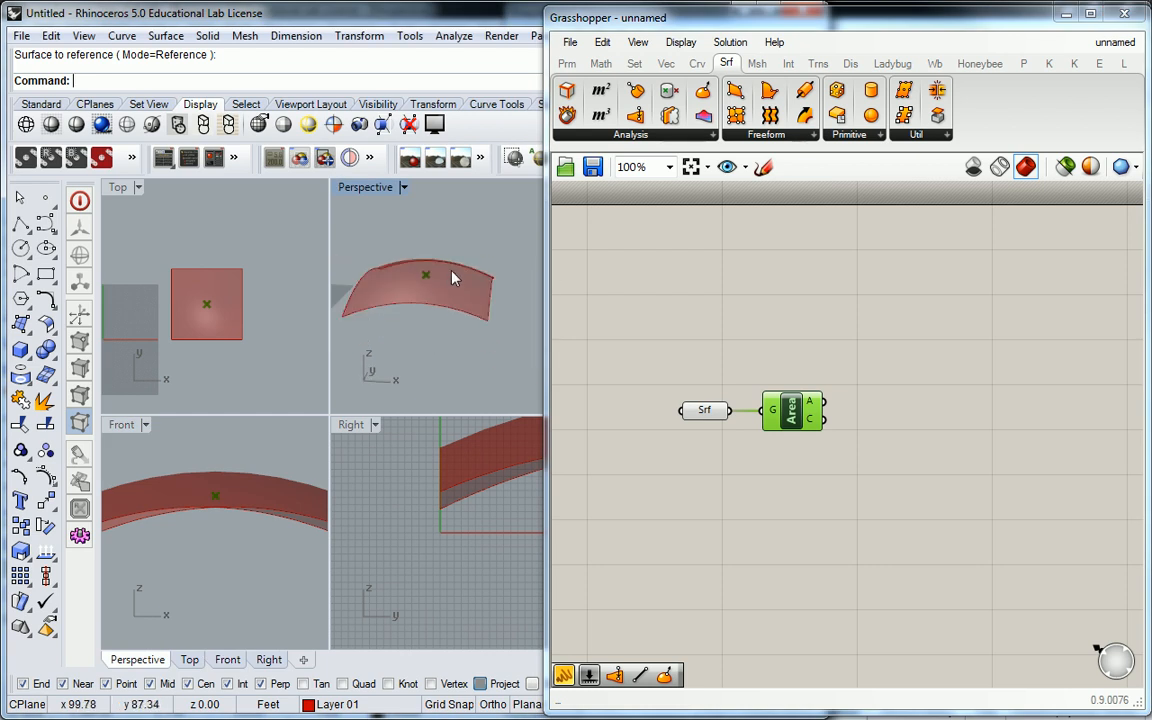
pyautogui.click(643, 275)
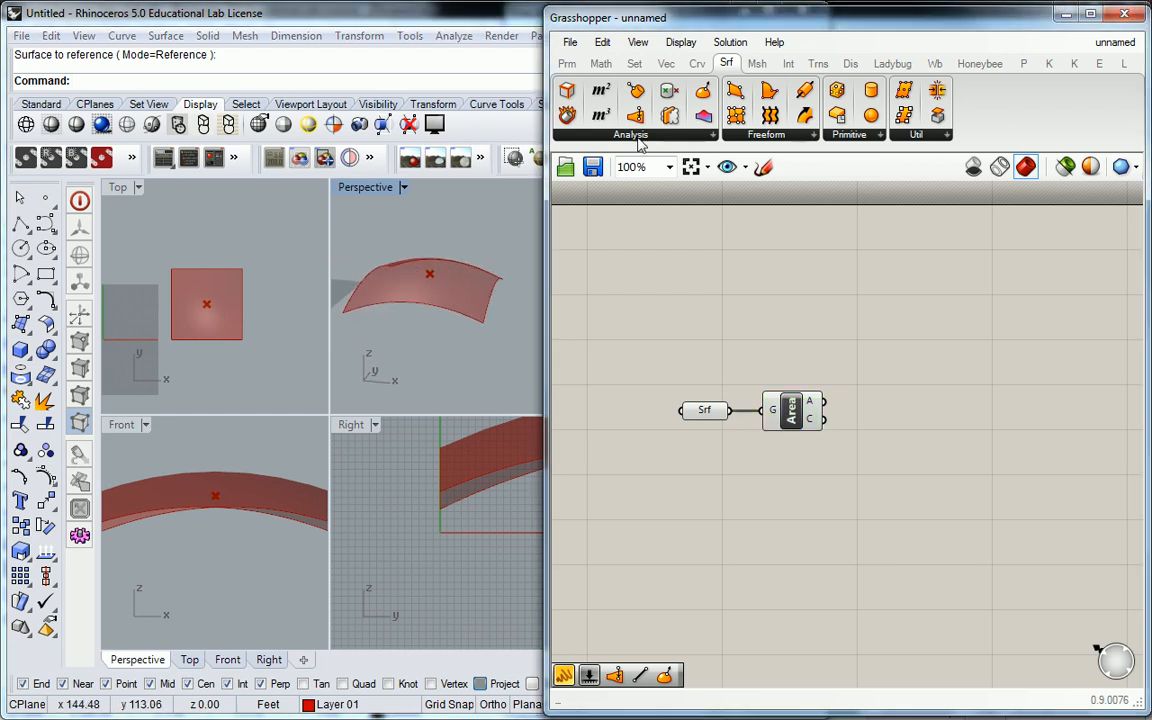
# - Place a Construct Domain² component with U0, U1, V0 and V1 inputs beneath the Area component
pyautogui.click(601, 65)
pyautogui.click(575, 134)
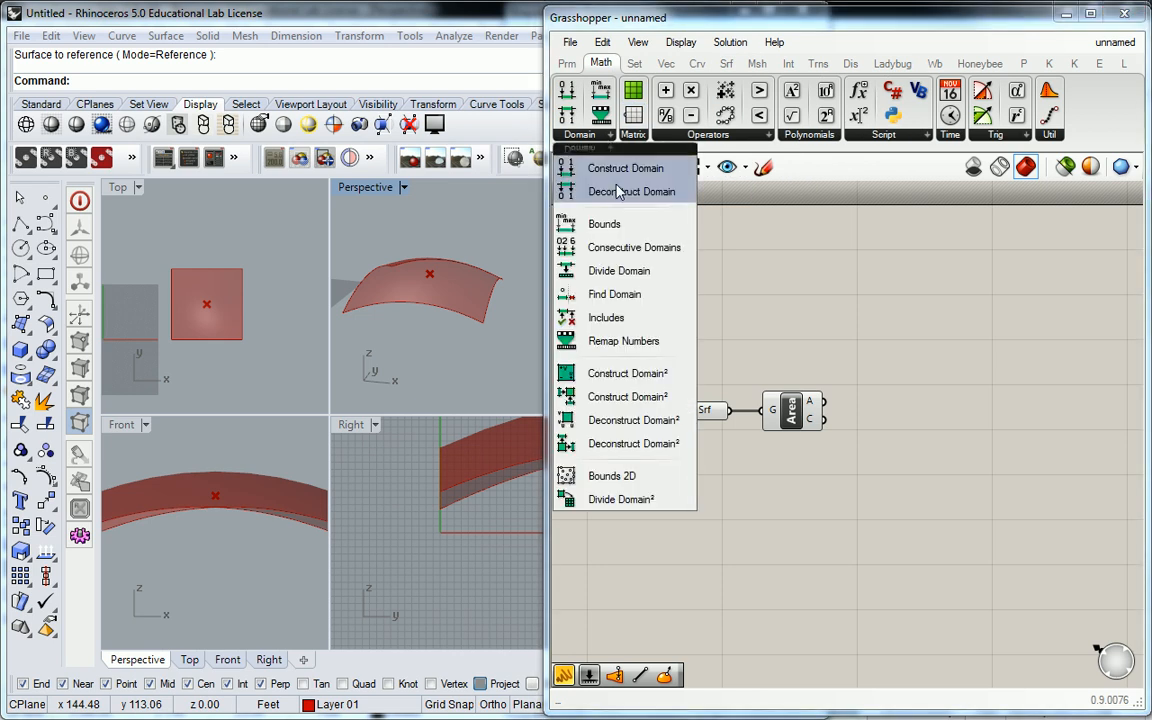
pyautogui.click(615, 396)
pyautogui.click(834, 499)
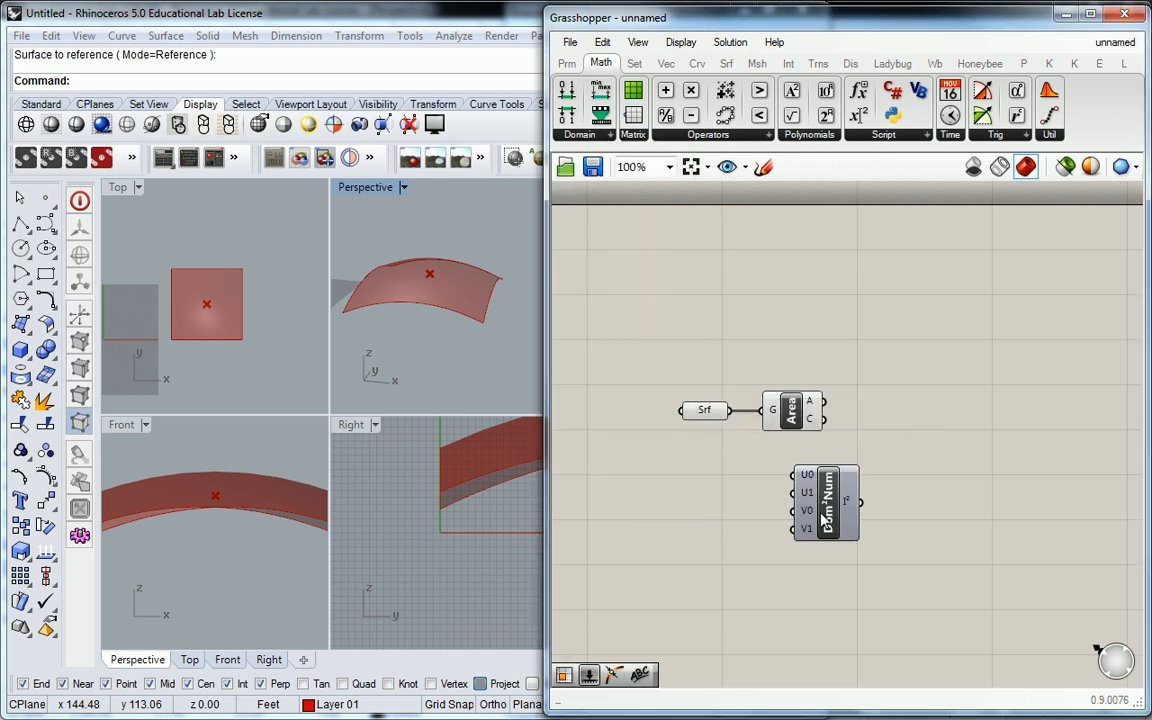
# - Move the Area component above the Surface parameter and turn off its preview
pyautogui.moveTo(792, 410); pyautogui.dragTo(853, 287)
pyautogui.rightClick(850, 285)
pyautogui.click(860, 311)
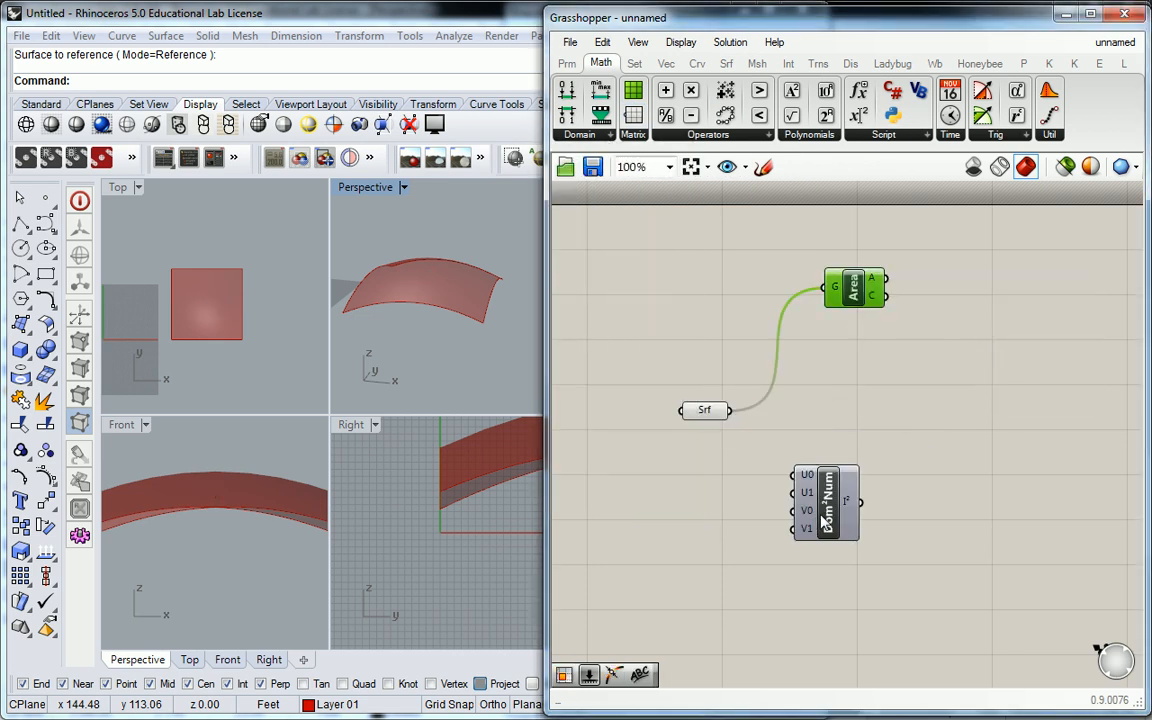
# - Add a SubSrf component above the domain component and connect the Surface parameter to its surface input
pyautogui.moveTo(825, 517); pyautogui.dragTo(825, 570)
pyautogui.click(726, 63)
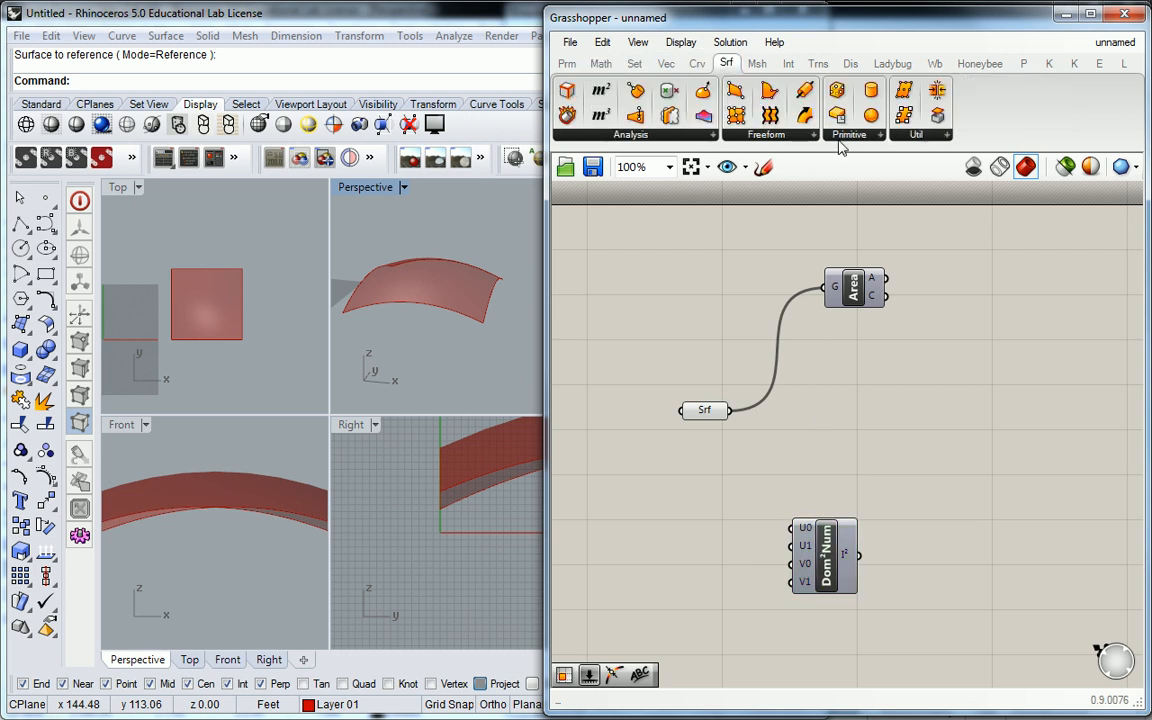
pyautogui.click(945, 135)
pyautogui.click(938, 248)
pyautogui.click(906, 418)
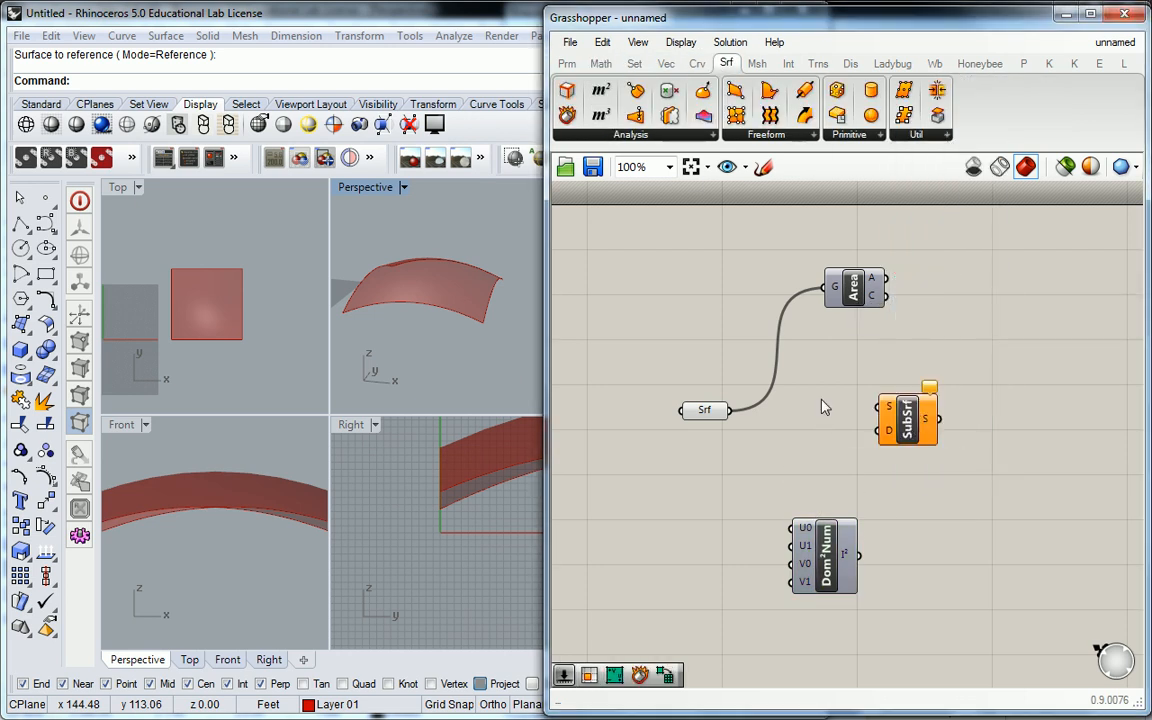
pyautogui.moveTo(735, 411); pyautogui.dragTo(884, 407)
# - Move the domain component closer to SubSrf and create a two-decimal number slider from 0 to 1 beside it
pyautogui.moveTo(825, 555); pyautogui.dragTo(821, 489)
pyautogui.click(690, 480)
pyautogui.doubleClick(690, 480)
pyautogui.write('0.1<')
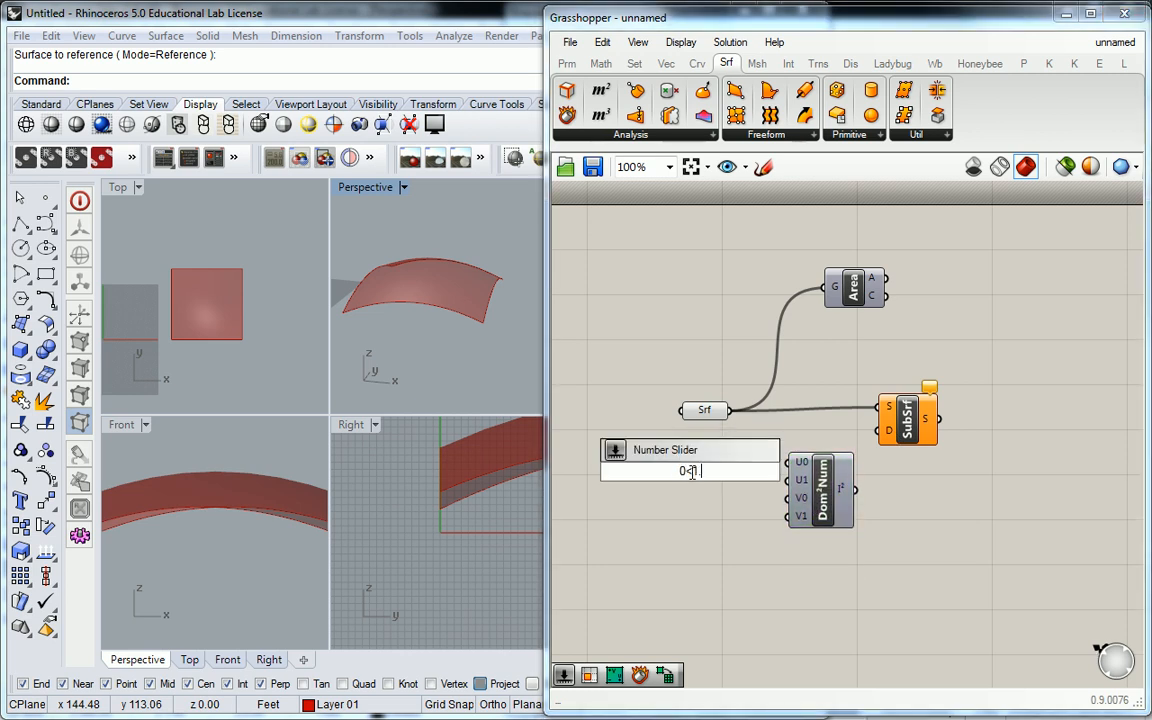
pyautogui.press('Return')
pyautogui.click(698, 466)
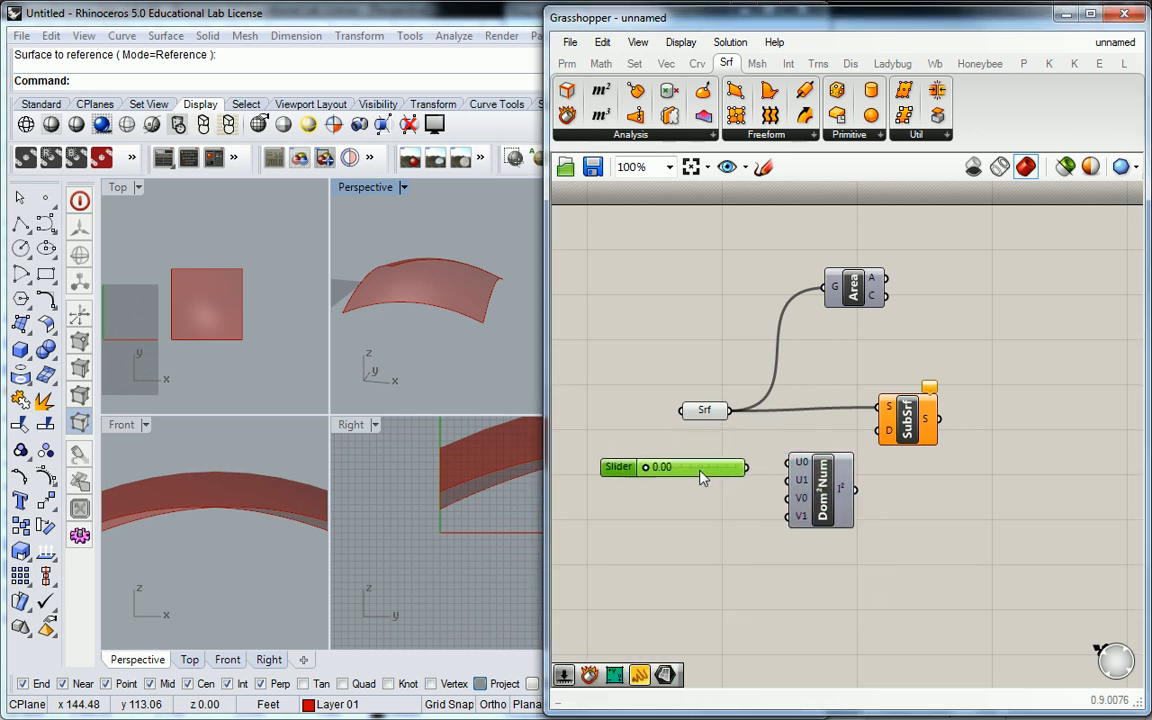
# - Duplicate the slider three times and connect the four sliders to the domain's U0, U1, V0 and V1 inputs
pyautogui.hotkey('ctrl', 'c')
pyautogui.hotkey('ctrl', 'v')
pyautogui.hotkey('ctrl', 'v')
pyautogui.hotkey('ctrl', 'v')
pyautogui.moveTo(730, 491); pyautogui.dragTo(792, 498)
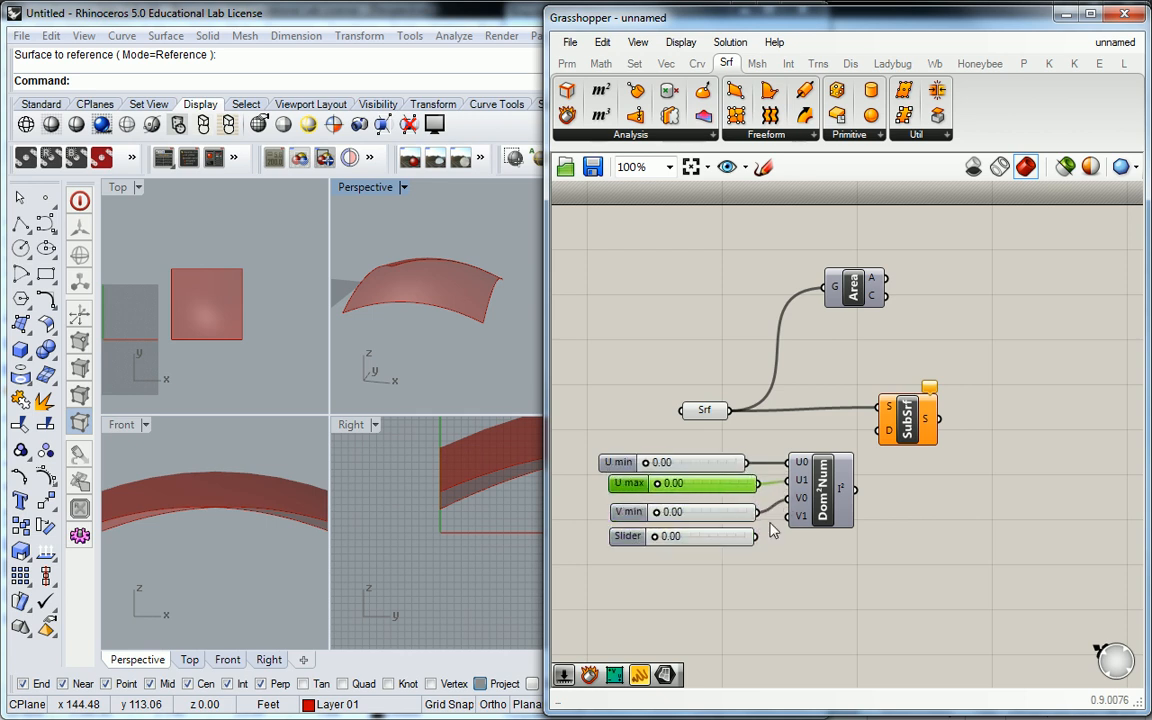
pyautogui.moveTo(757, 537); pyautogui.dragTo(797, 516)
# - Set the V max slider to 0.50
pyautogui.doubleClick(697, 538)
pyautogui.write('.5')
pyautogui.press('Return')
pyautogui.doubleClick(680, 484)
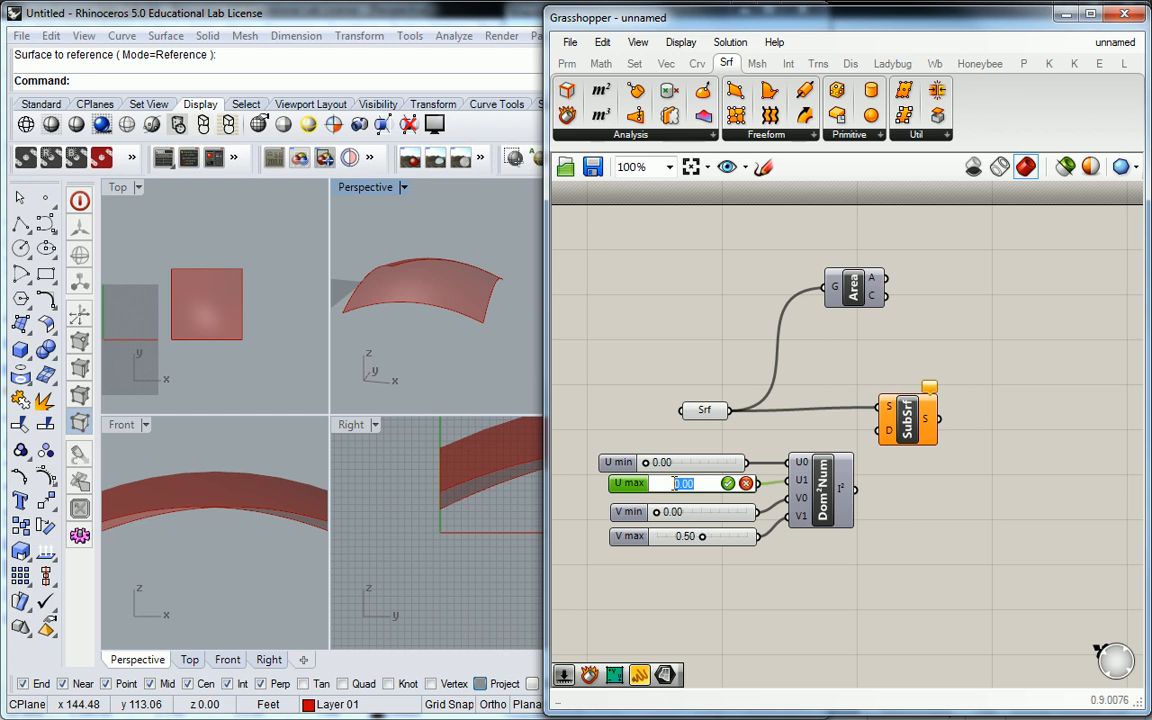
pyautogui.click(730, 486)
# - Connect the domain output to the SubSrf domain input and reparameterize the SubSrf surface input
pyautogui.moveTo(856, 491); pyautogui.dragTo(891, 431)
pyautogui.rightClick(898, 404)
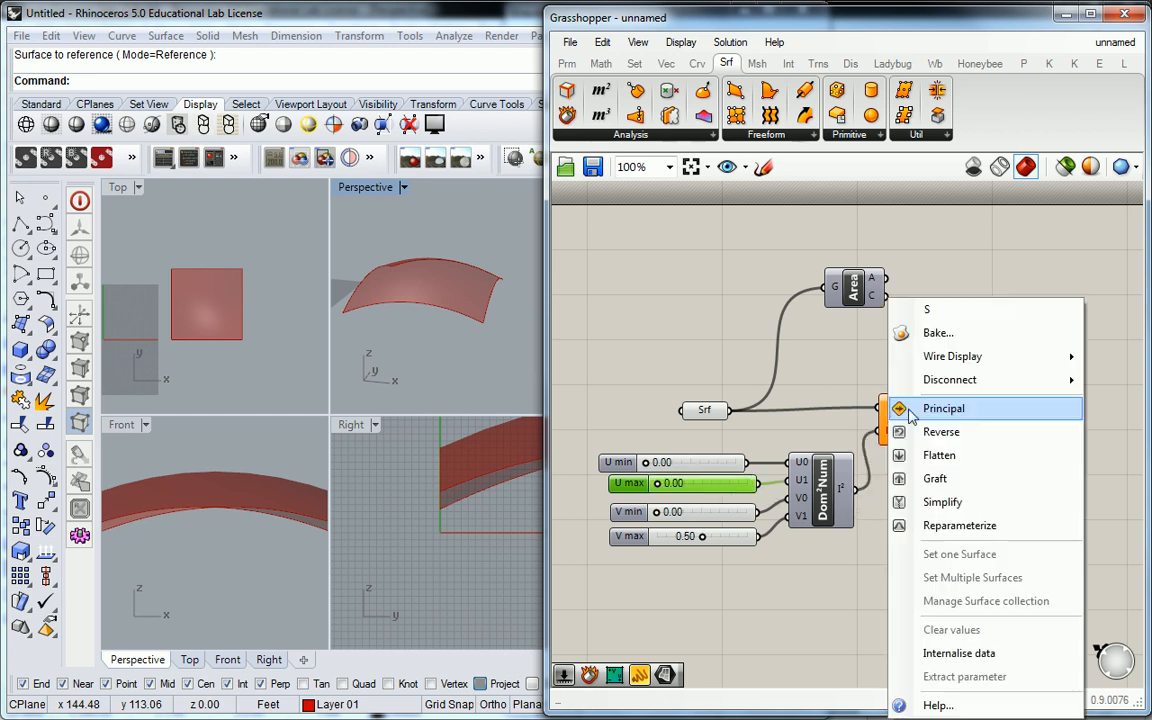
pyautogui.click(965, 524)
pyautogui.click(966, 364)
pyautogui.moveTo(903, 418); pyautogui.dragTo(938, 421)
pyautogui.click(899, 370)
# - Set the U max slider to 0.50 and select the SubSrf component to check the trimmed patch
pyautogui.moveTo(903, 357); pyautogui.dragTo(844, 365, button='right')
pyautogui.scroll(2, 872, 410)
pyautogui.moveTo(759, 430); pyautogui.dragTo(910, 390, button='right')
pyautogui.moveTo(633, 498); pyautogui.dragTo(692, 493, button='right')
pyautogui.doubleClick(691, 489)
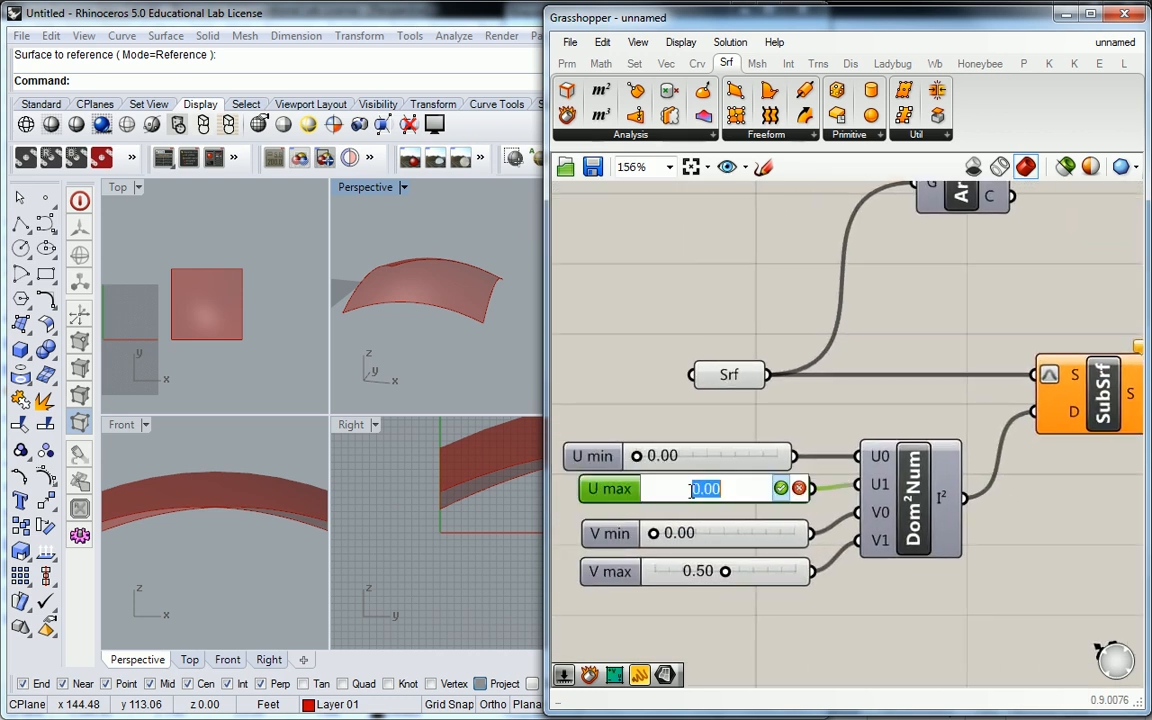
pyautogui.write('.5')
pyautogui.click(780, 489)
pyautogui.moveTo(953, 304); pyautogui.dragTo(879, 311, button='right')
pyautogui.click(1025, 400)
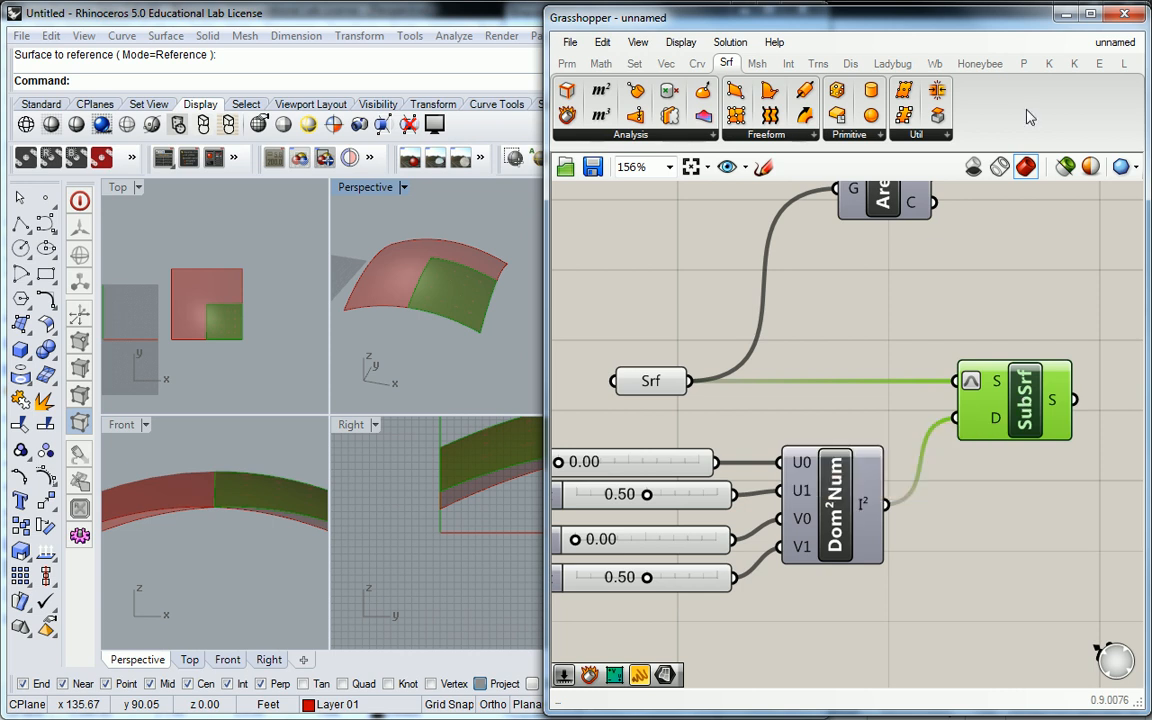
# - Add a Deconstruct Brep component and connect the SubSrf output to its brep input
pyautogui.moveTo(970, 276); pyautogui.dragTo(856, 260, button='right')
pyautogui.click(567, 116)
pyautogui.click(1056, 390)
pyautogui.moveTo(959, 387); pyautogui.dragTo(1059, 403)
pyautogui.click(1064, 312)
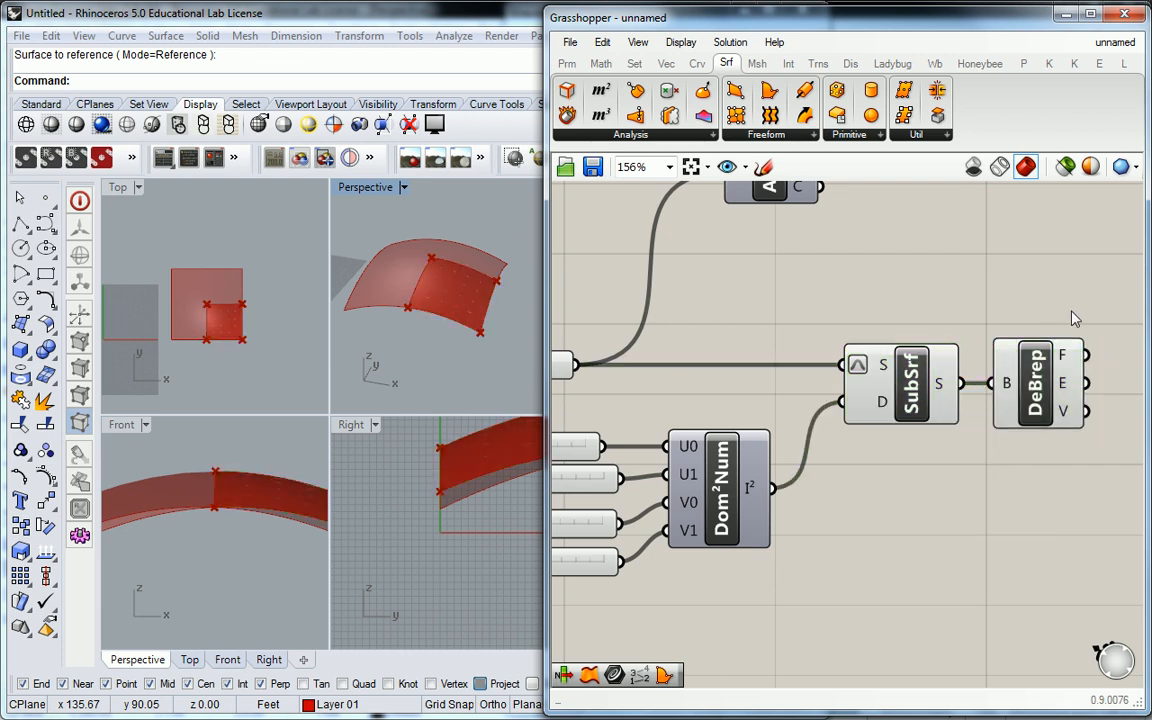
# - Add a List Item component and connect the Deconstruct Brep vertices output to its list input
pyautogui.moveTo(1075, 318); pyautogui.dragTo(895, 282, button='right')
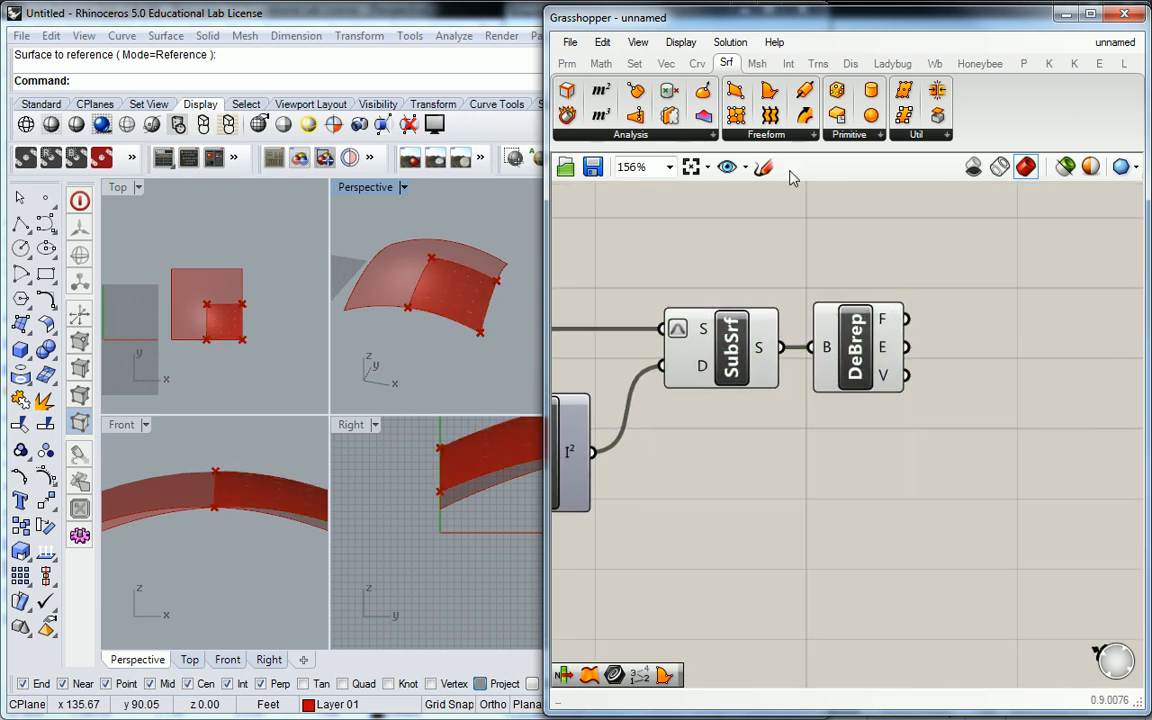
pyautogui.click(634, 63)
pyautogui.click(608, 134)
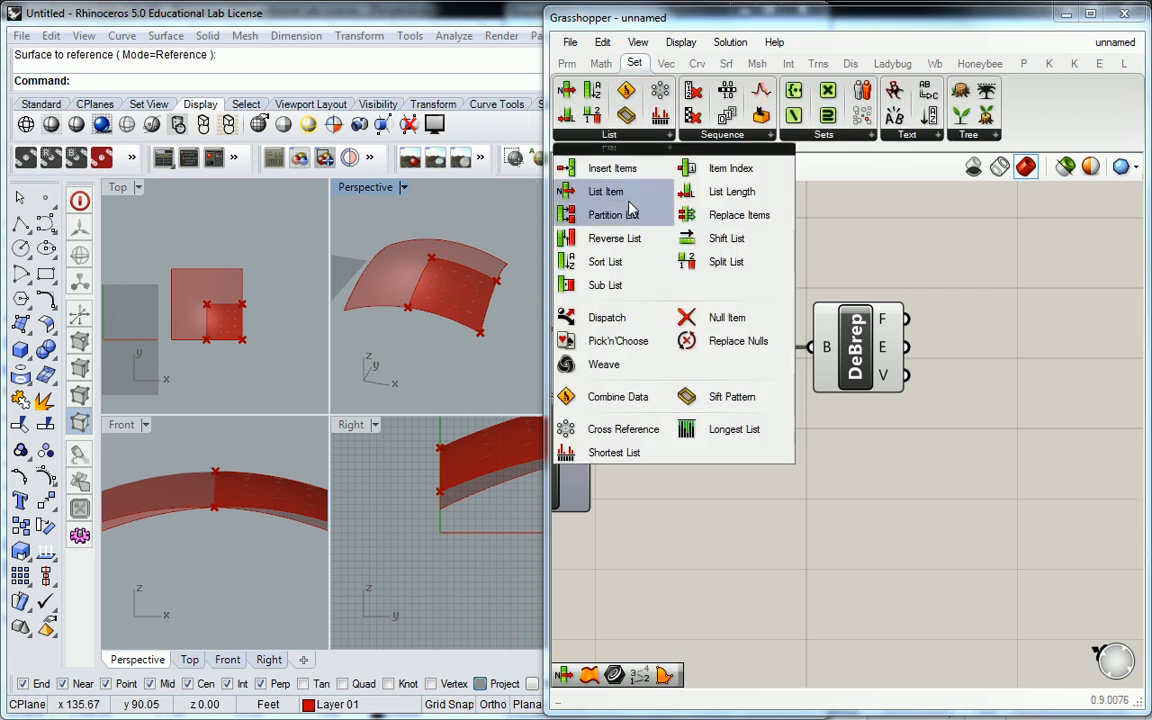
pyautogui.click(608, 192)
pyautogui.click(1034, 400)
pyautogui.moveTo(905, 375); pyautogui.dragTo(997, 388)
# - Create an integer slider starting at 0 below Deconstruct Brep and connect it to the List Item index input
pyautogui.doubleClick(857, 437)
pyautogui.write('0')
pyautogui.press('Return')
pyautogui.moveTo(857, 437); pyautogui.dragTo(829, 432)
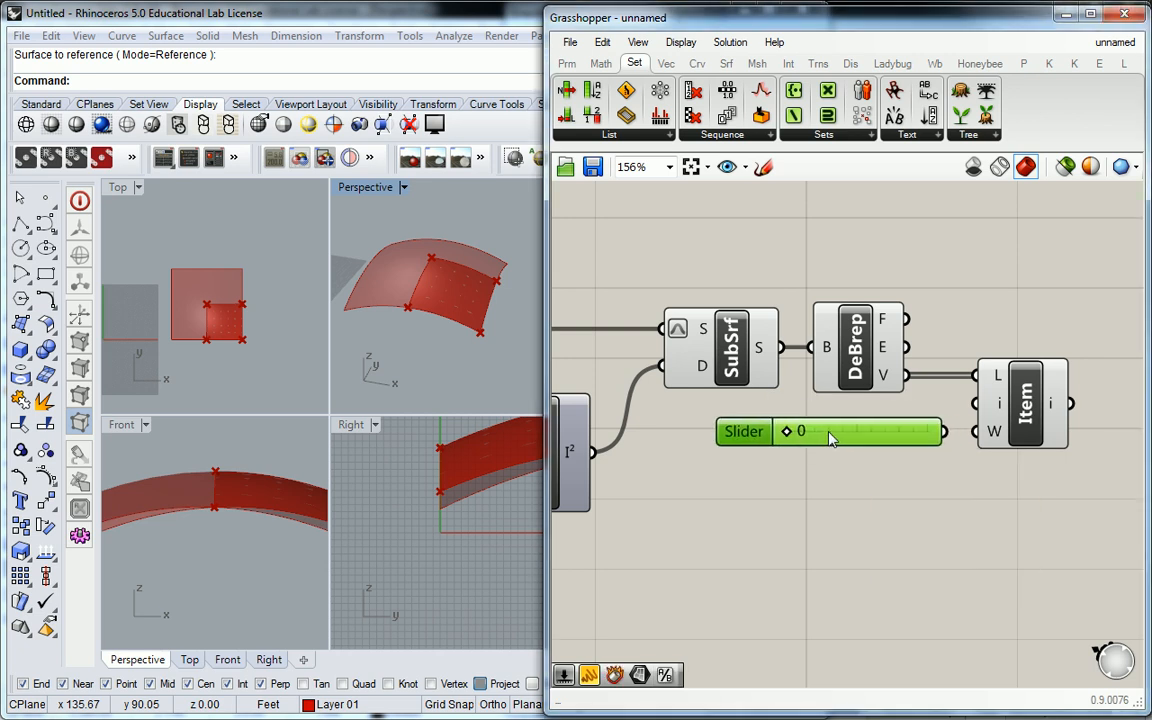
pyautogui.moveTo(943, 431); pyautogui.dragTo(975, 403)
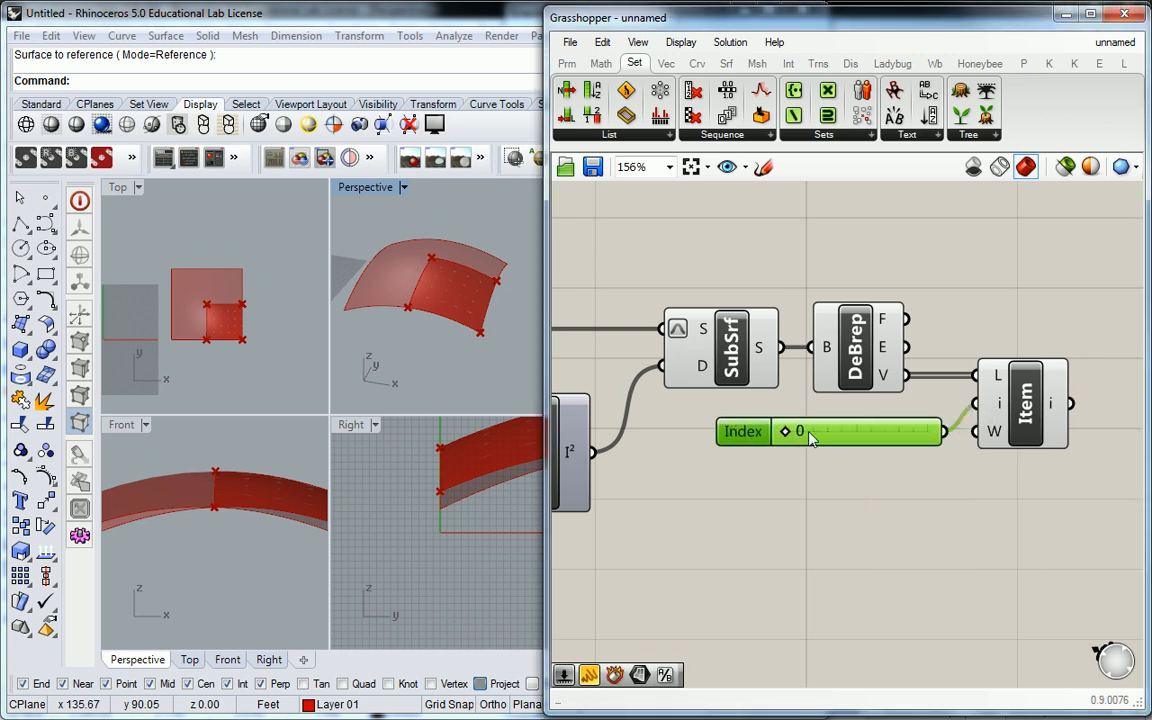
# - Try index 1, then set the Index slider to 2, selecting List Item to check which patch corner it picks
pyautogui.moveTo(790, 432); pyautogui.dragTo(832, 431)
pyautogui.click(1013, 418)
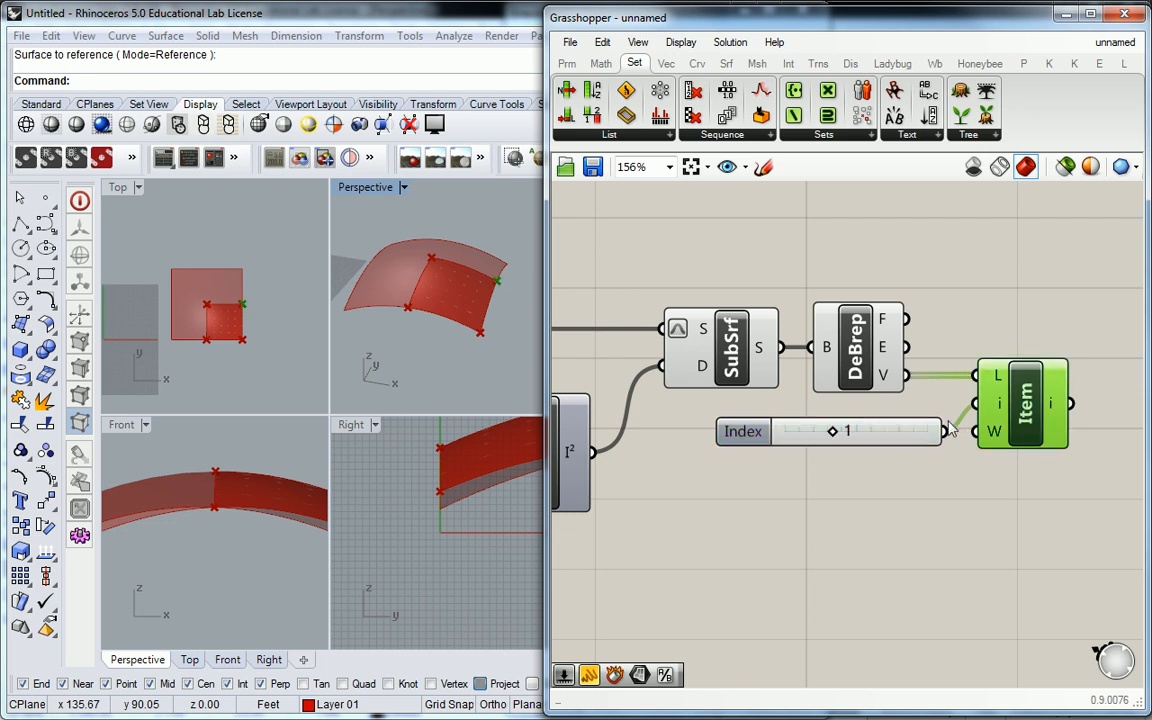
pyautogui.moveTo(823, 440); pyautogui.dragTo(873, 433)
pyautogui.moveTo(783, 441); pyautogui.dragTo(755, 444)
pyautogui.click(1035, 405)
pyautogui.moveTo(1013, 285); pyautogui.dragTo(959, 301, button='right')
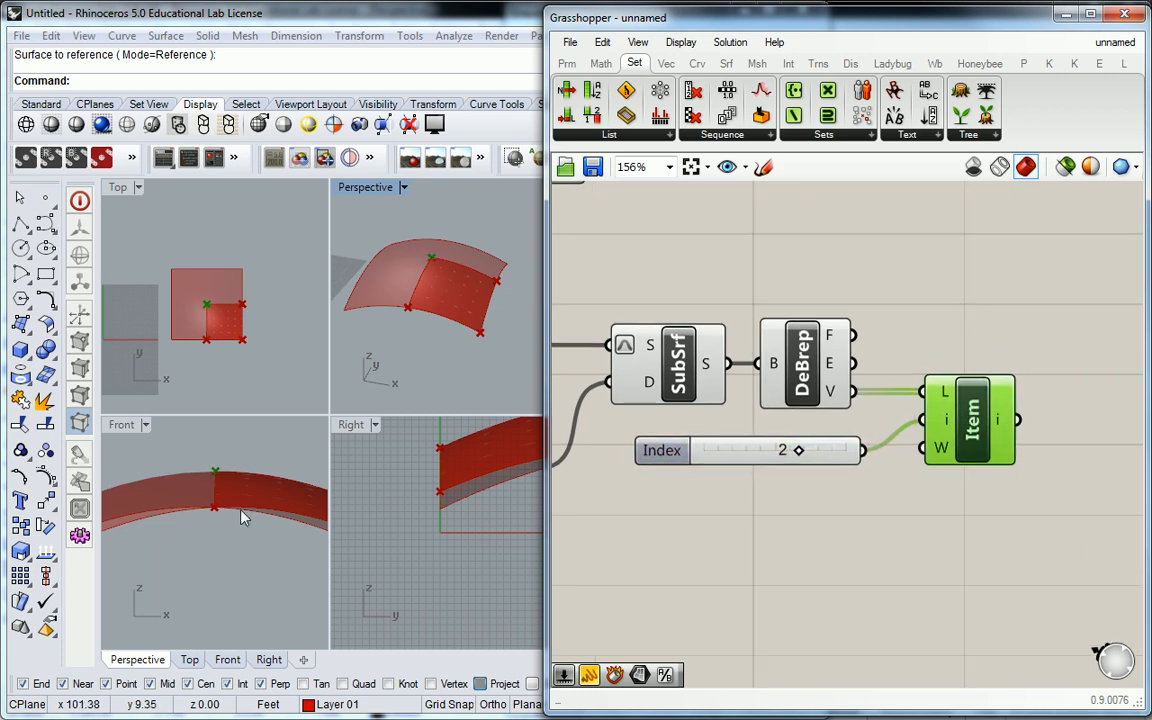
# - Select the Area component to compare its centroid with the patch corner point in an enlarged front view
pyautogui.click(209, 444)
pyautogui.scroll(2, 209, 444)
pyautogui.moveTo(852, 231); pyautogui.dragTo(888, 430, button='right')
pyautogui.click(573, 355)
pyautogui.rightClick(570, 353)
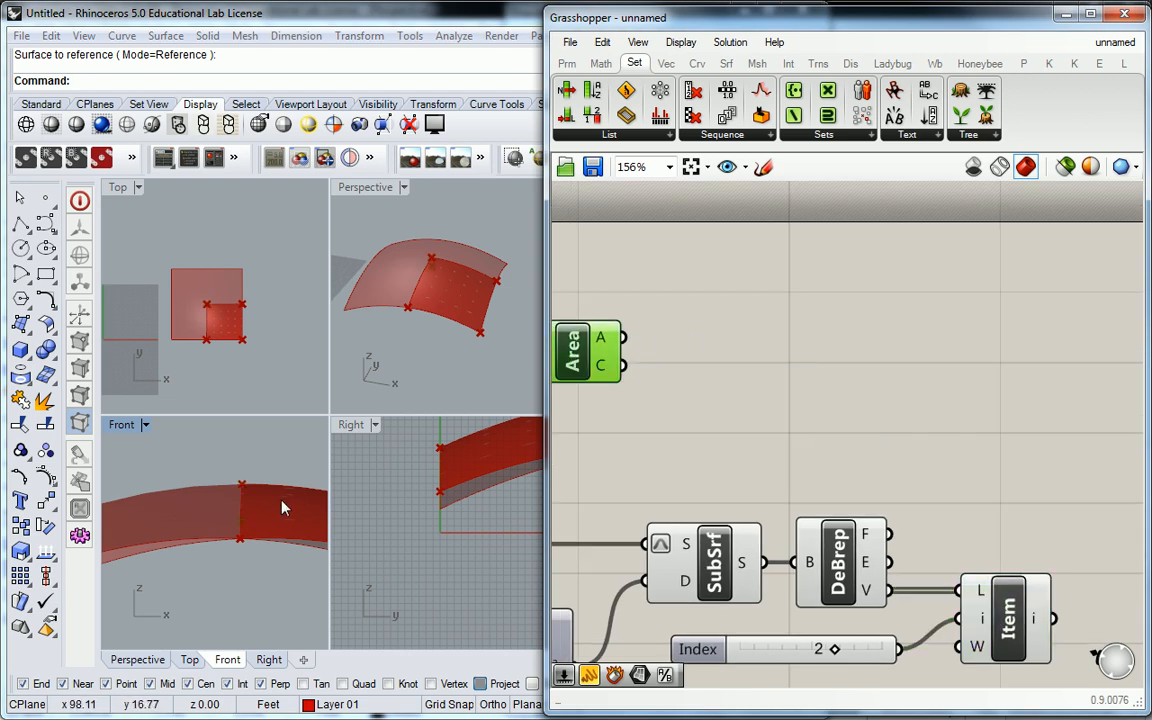
pyautogui.rightClick(590, 358)
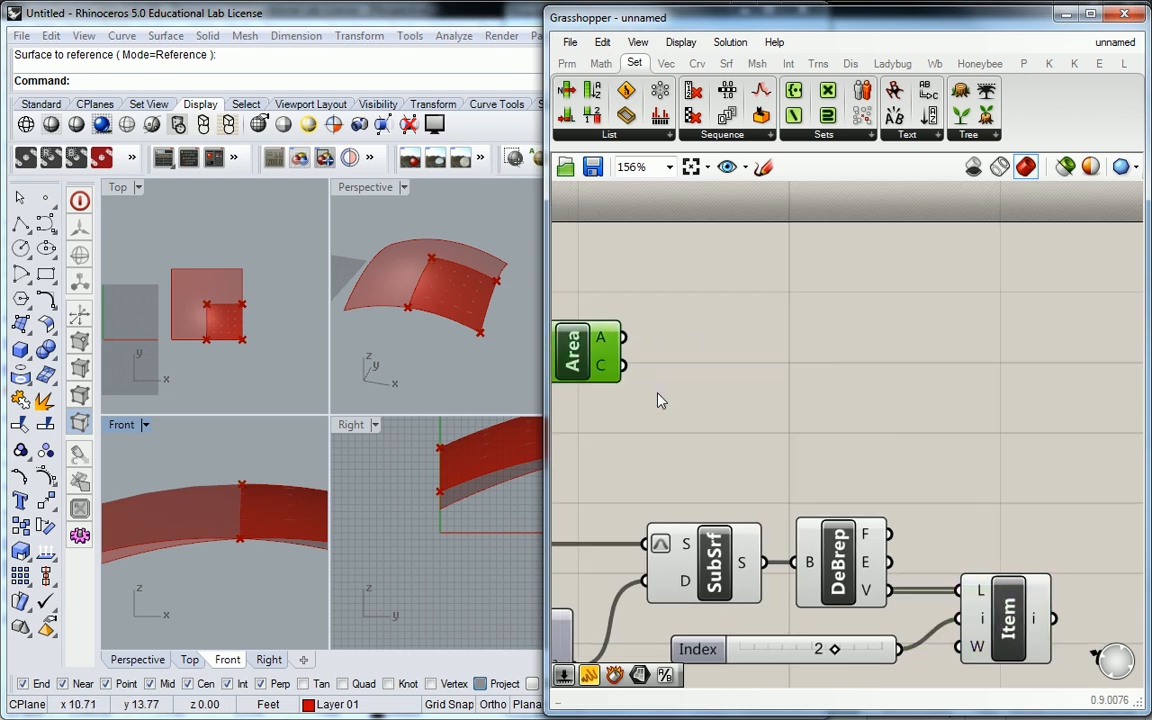
# - Select List Item to check its corner point against the surface, and clear the selection
pyautogui.click(1008, 620)
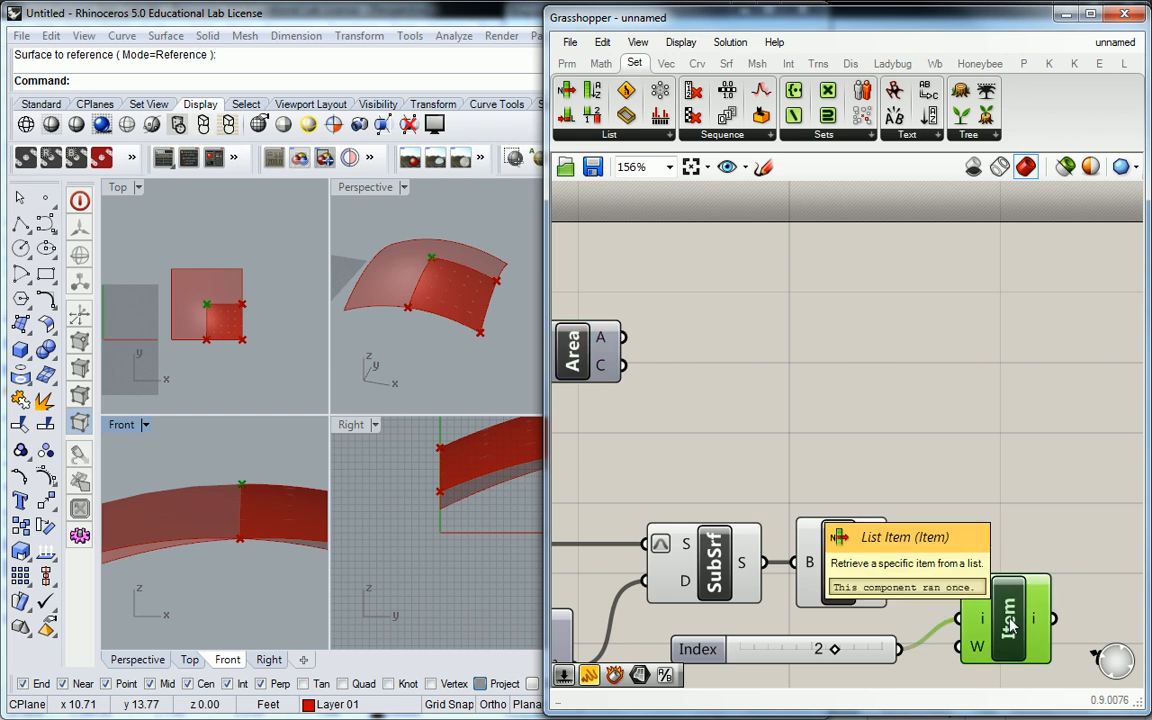
pyautogui.moveTo(931, 412); pyautogui.dragTo(912, 287, button='right')
pyautogui.scroll(-3, 880, 298)
pyautogui.click(1045, 318)
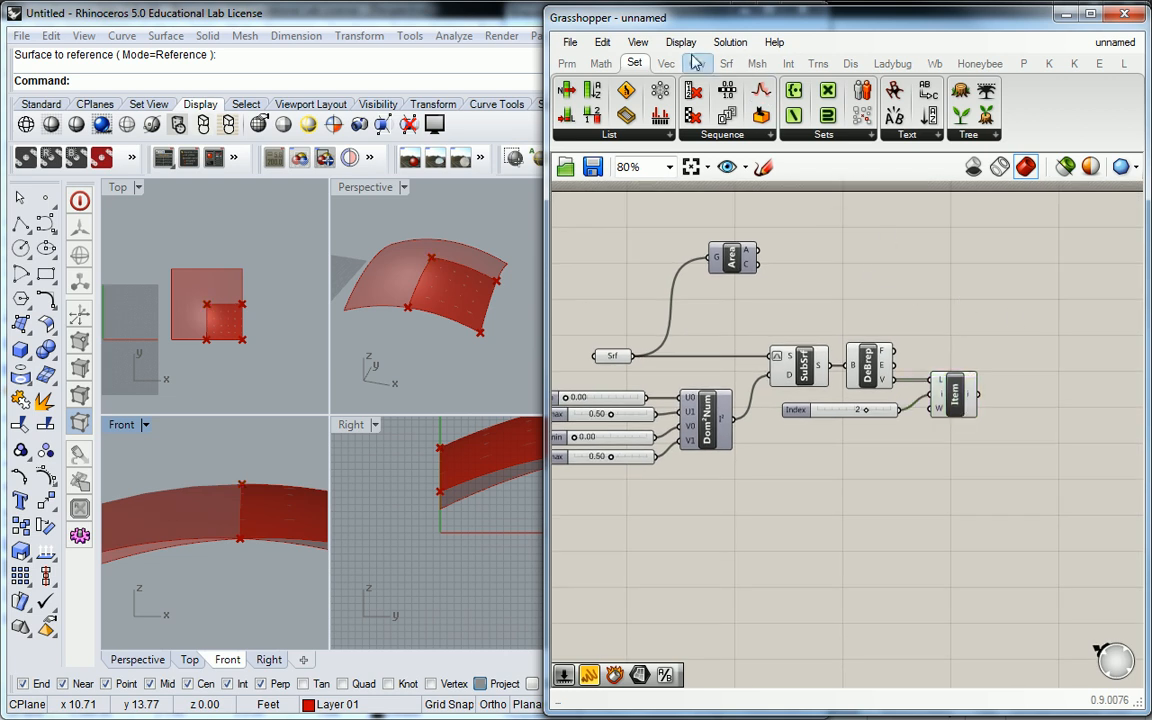
# - Add Area, Evaluate Surface and Surface Closest Point components beyond the List Item component
pyautogui.click(726, 63)
pyautogui.click(670, 138)
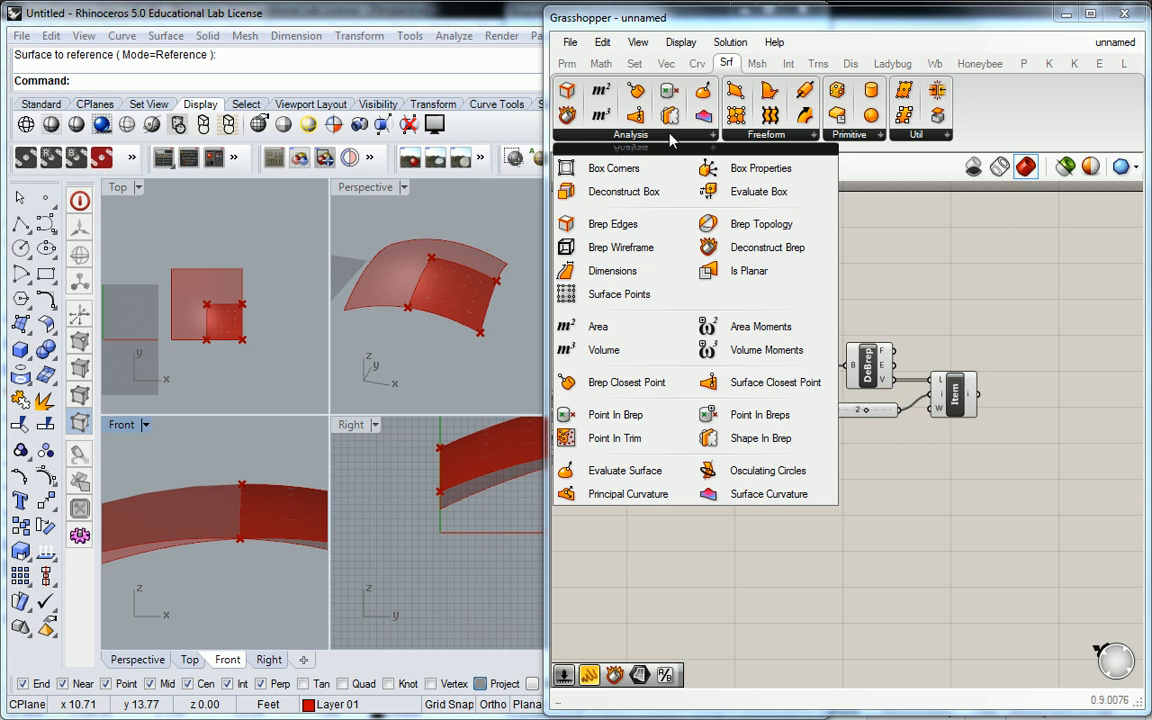
pyautogui.moveTo(594, 333); pyautogui.dragTo(987, 348)
pyautogui.click(585, 134)
pyautogui.moveTo(649, 478); pyautogui.dragTo(1035, 380)
pyautogui.click(711, 135)
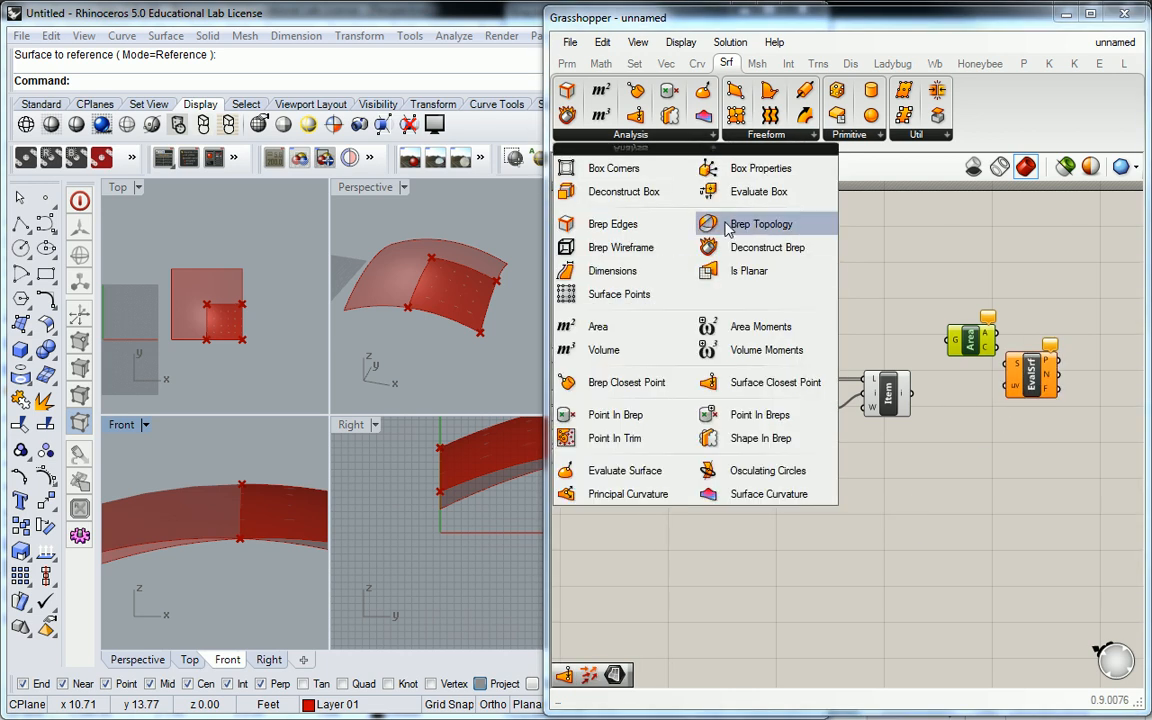
pyautogui.moveTo(797, 380); pyautogui.dragTo(1093, 316)
# - Space out the new components, with Surface Closest Point between List Item and Evaluate Surface and Area above List Item
pyautogui.moveTo(1090, 314); pyautogui.dragTo(1011, 354, button='right')
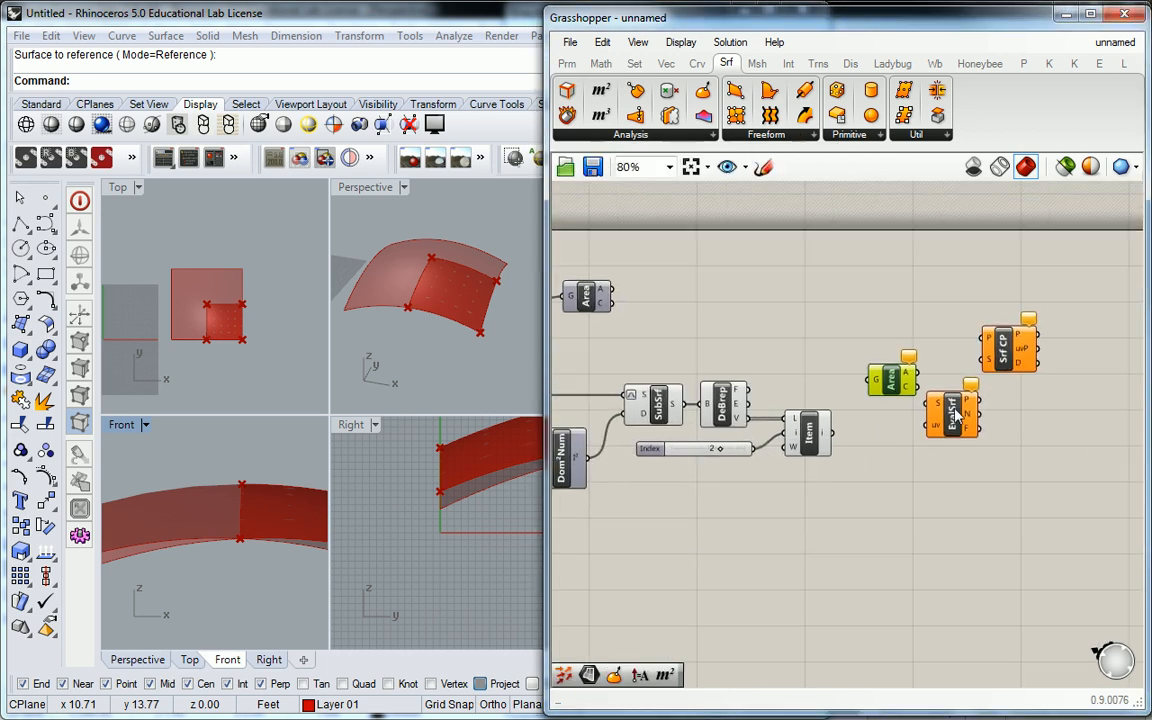
pyautogui.moveTo(949, 419); pyautogui.dragTo(1037, 401)
pyautogui.moveTo(1004, 354); pyautogui.dragTo(955, 437)
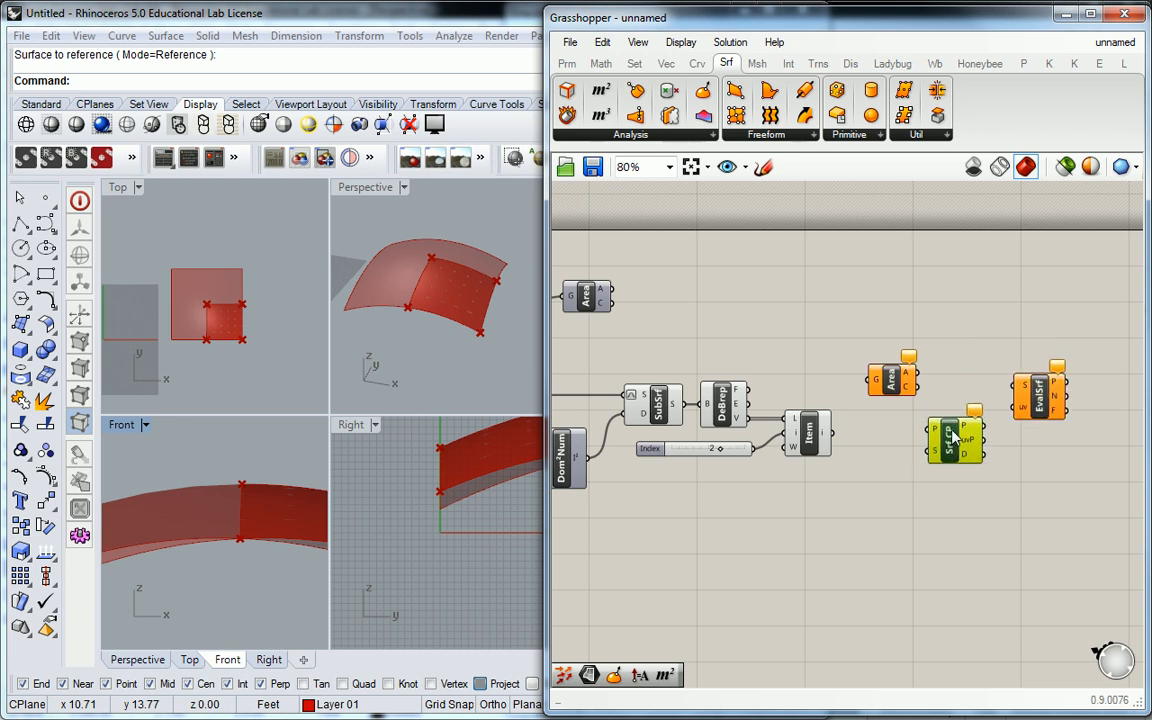
pyautogui.moveTo(894, 383); pyautogui.dragTo(864, 362)
# - Select List Item, SubSrf and the Srf parameter in turn to compare the corner point, patch and full surface
pyautogui.click(808, 432)
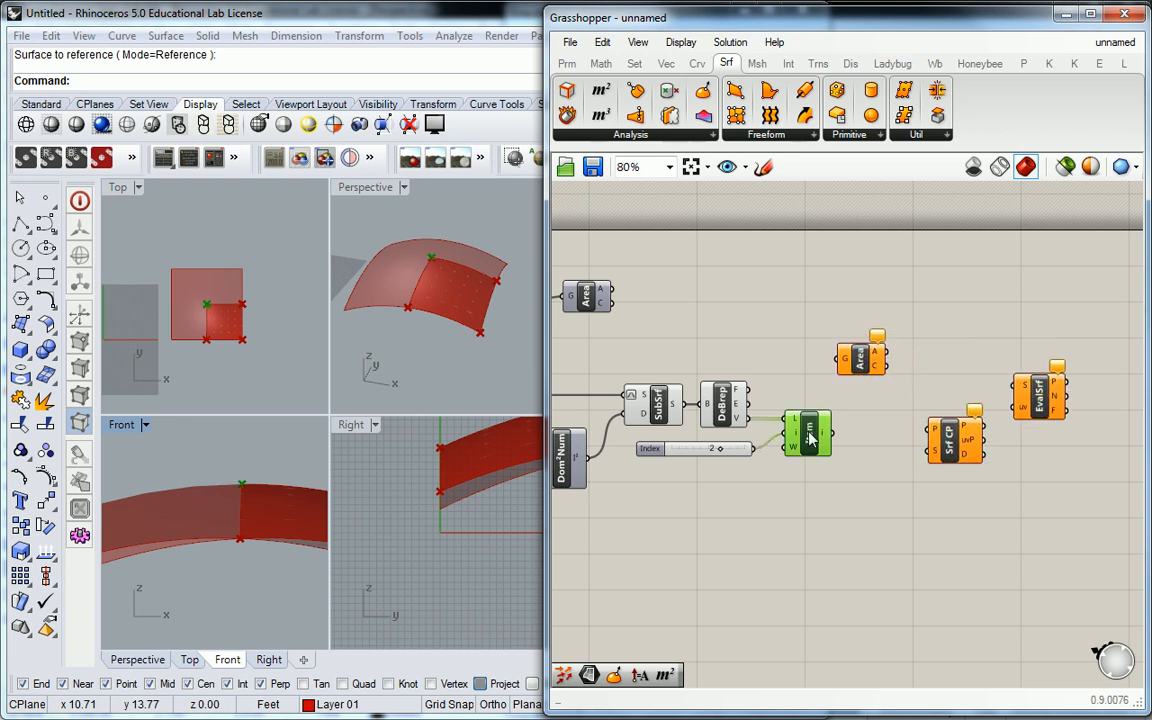
pyautogui.click(858, 355)
pyautogui.moveTo(799, 426); pyautogui.dragTo(801, 444)
pyautogui.click(797, 401)
pyautogui.click(655, 400)
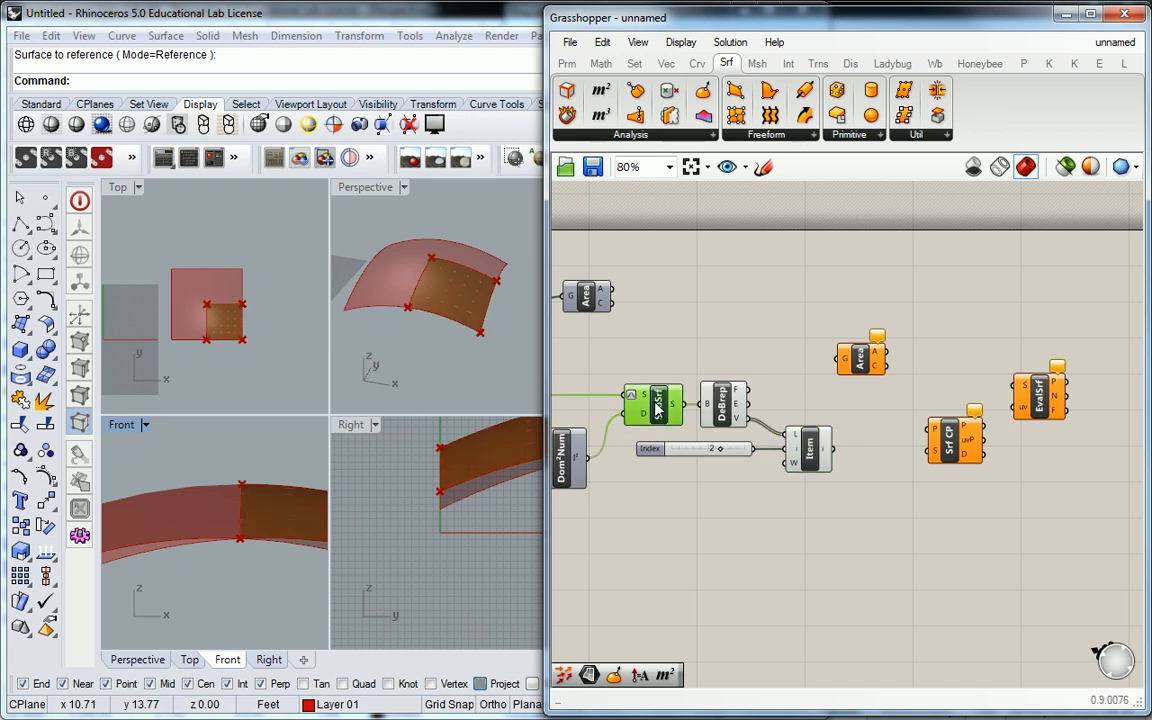
pyautogui.moveTo(699, 352); pyautogui.dragTo(779, 330, button='right')
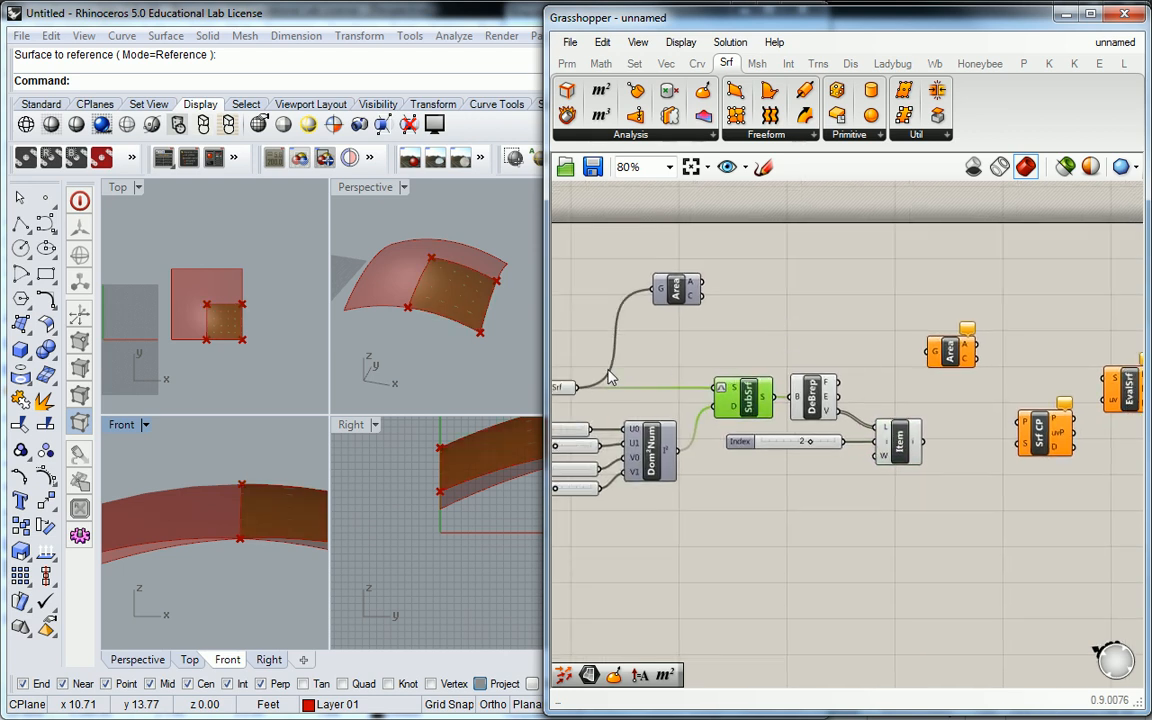
pyautogui.click(565, 389)
pyautogui.click(865, 398)
# - Delete the newly added, unconnected Area component
pyautogui.moveTo(952, 352); pyautogui.dragTo(966, 357)
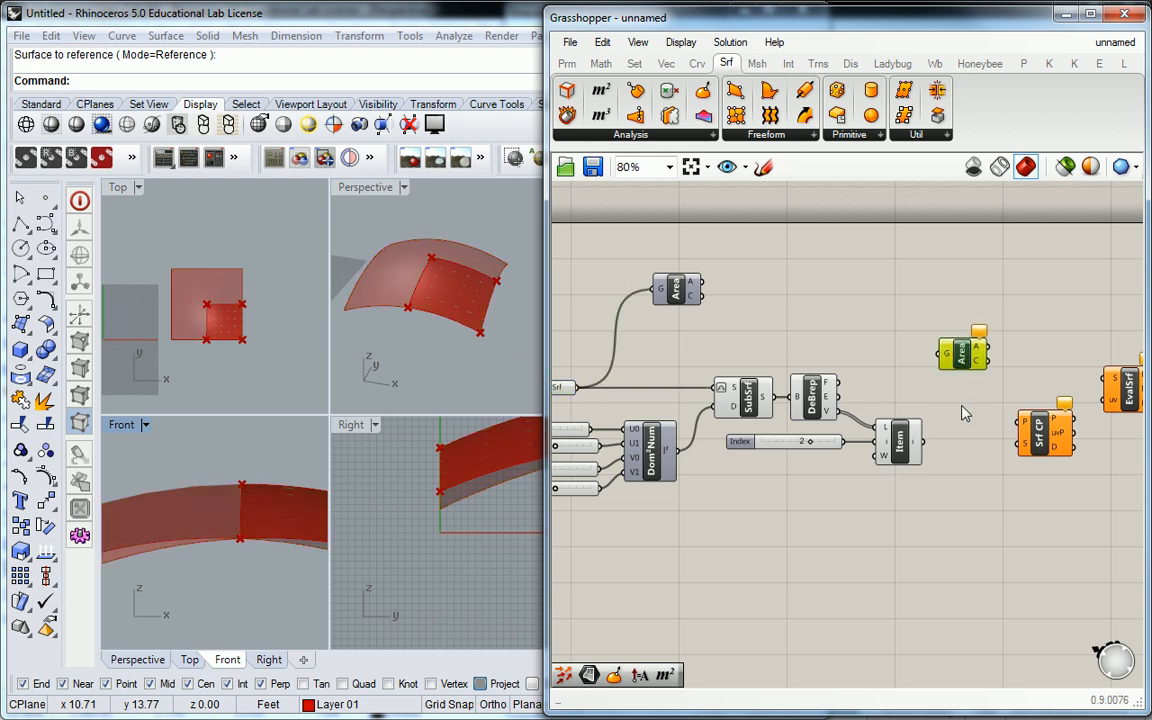
pyautogui.moveTo(960, 414); pyautogui.dragTo(897, 397, button='right')
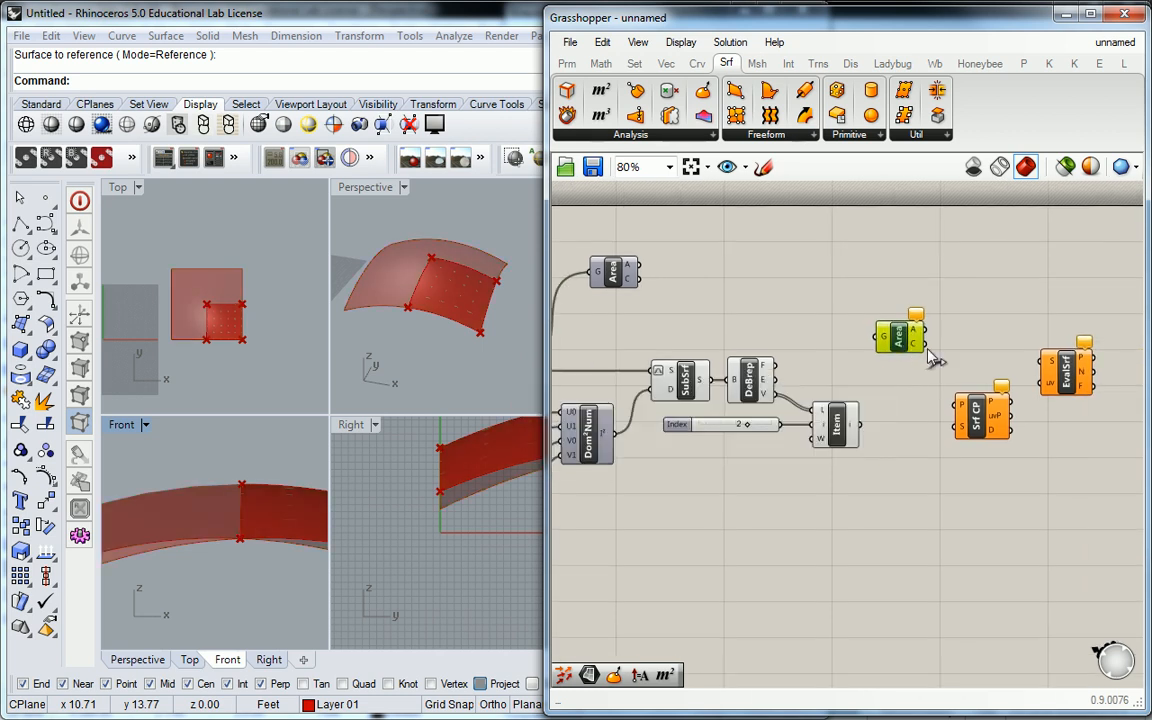
pyautogui.press('Delete')
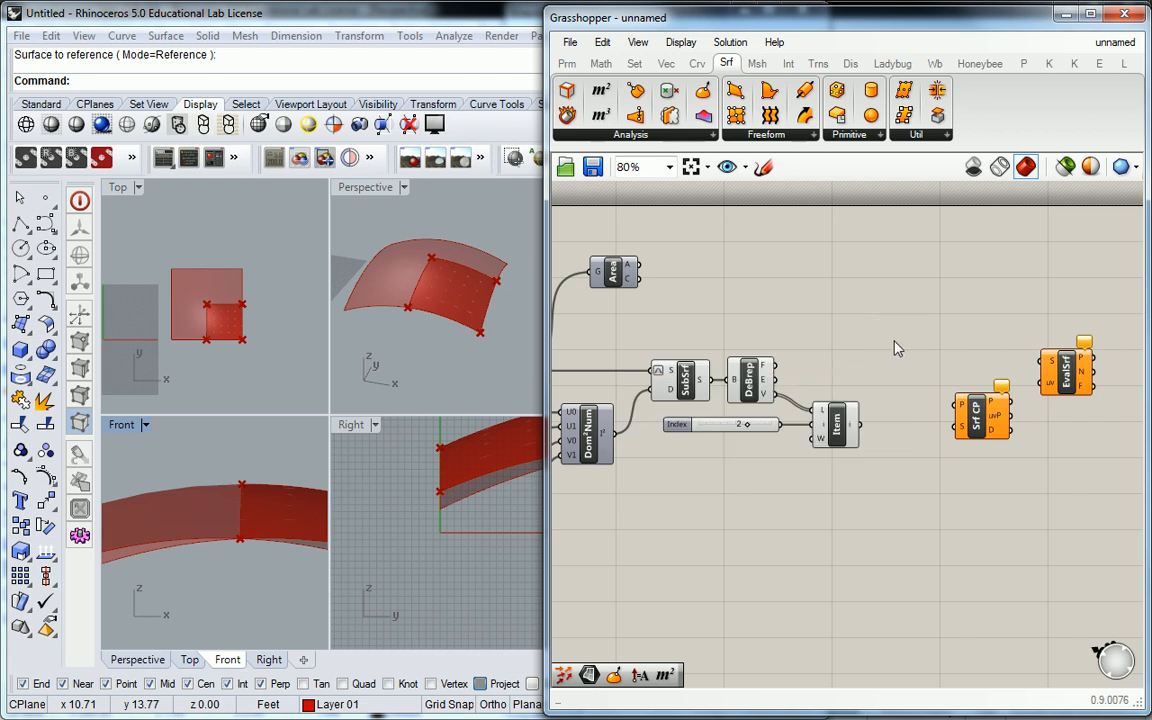
pyautogui.rightClick(896, 345)
pyautogui.moveTo(1018, 385); pyautogui.dragTo(1013, 385, button='right')
# - Connect the List Item output to Surface Closest Point's point input and the Srf parameter to its surface input
pyautogui.click(837, 427)
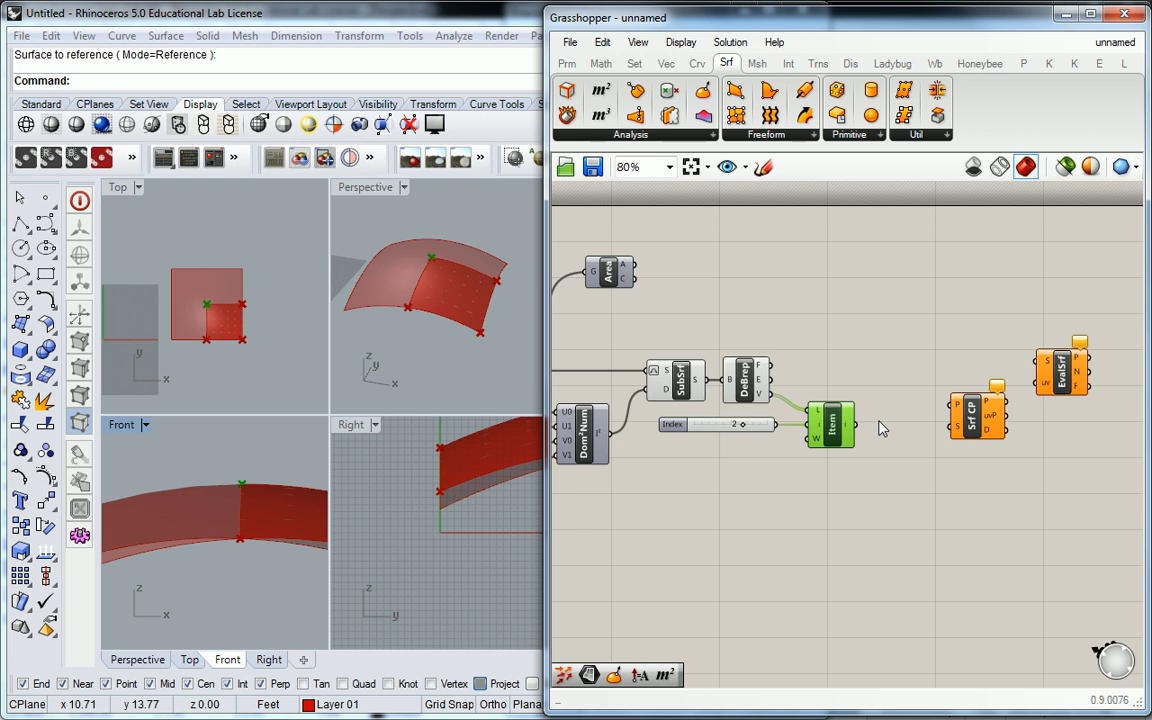
pyautogui.moveTo(856, 425); pyautogui.dragTo(953, 404)
pyautogui.click(848, 368)
pyautogui.moveTo(848, 368); pyautogui.dragTo(878, 323, button='right')
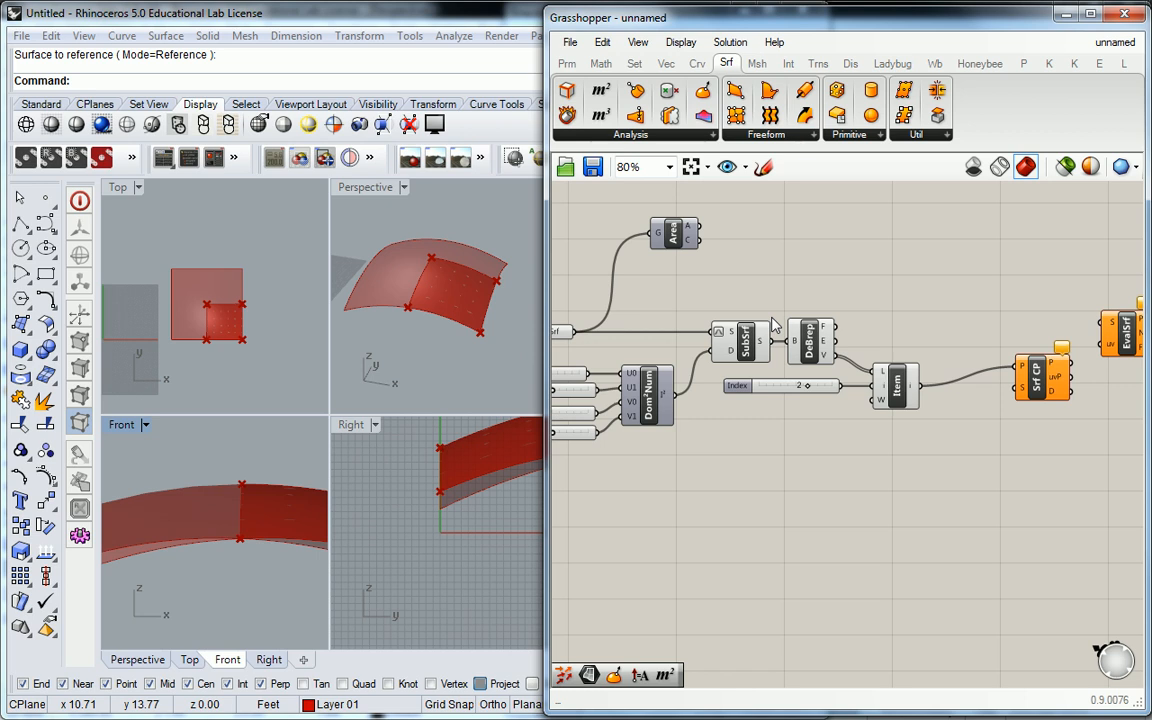
pyautogui.moveTo(884, 332); pyautogui.dragTo(822, 326, button='right')
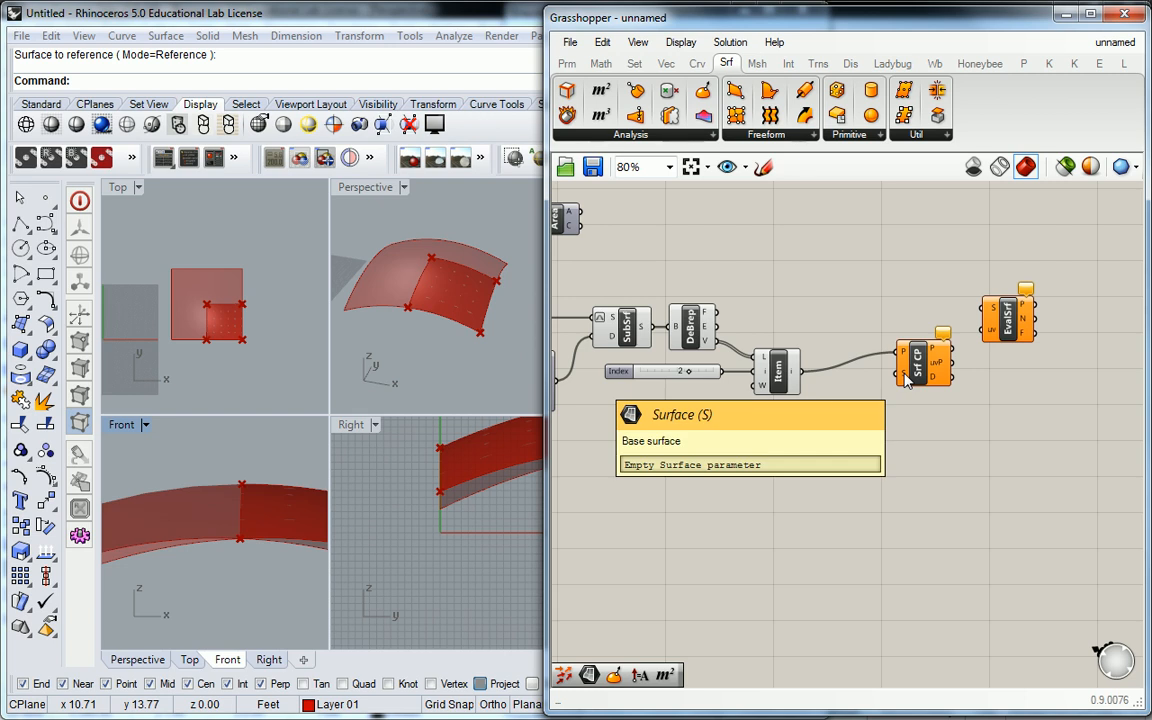
pyautogui.moveTo(856, 278); pyautogui.dragTo(922, 289, button='right')
pyautogui.moveTo(573, 325); pyautogui.dragTo(633, 331, button='right')
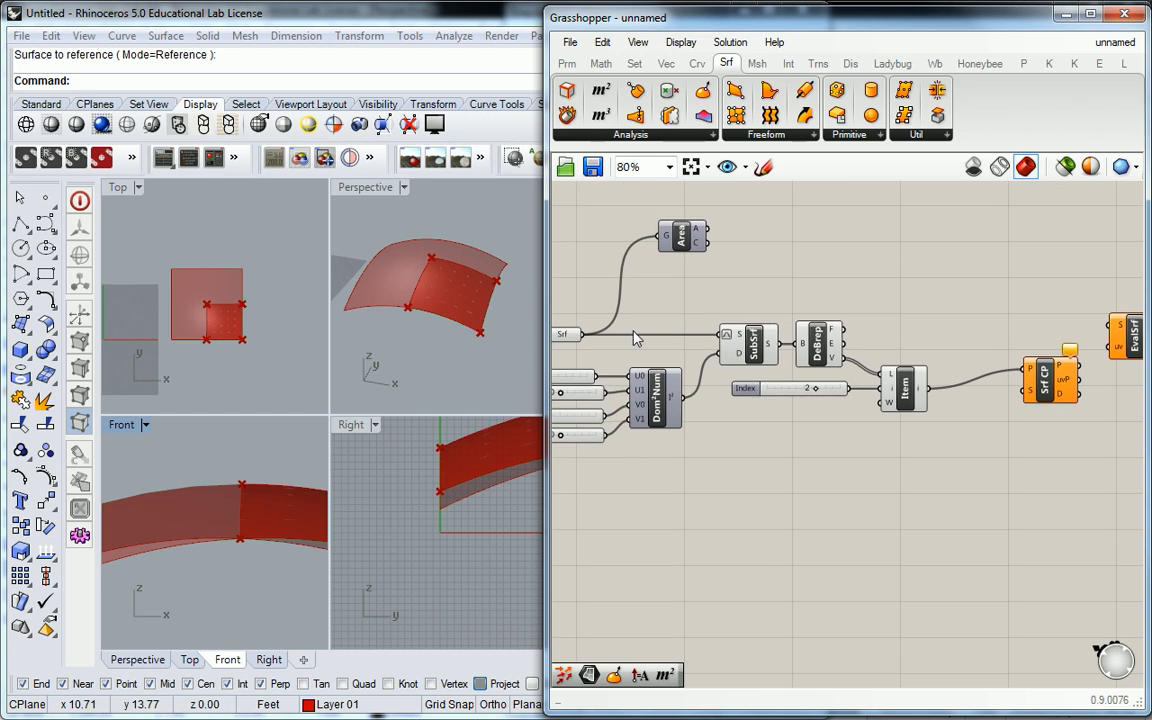
pyautogui.moveTo(588, 336); pyautogui.dragTo(1023, 276)
pyautogui.moveTo(1027, 349); pyautogui.dragTo(923, 369, button='right')
# - Connect Surface Closest Point's uvP output to Evaluate Surface's uv input and the Srf parameter to its surface input
pyautogui.moveTo(1010, 342); pyautogui.dragTo(1008, 320)
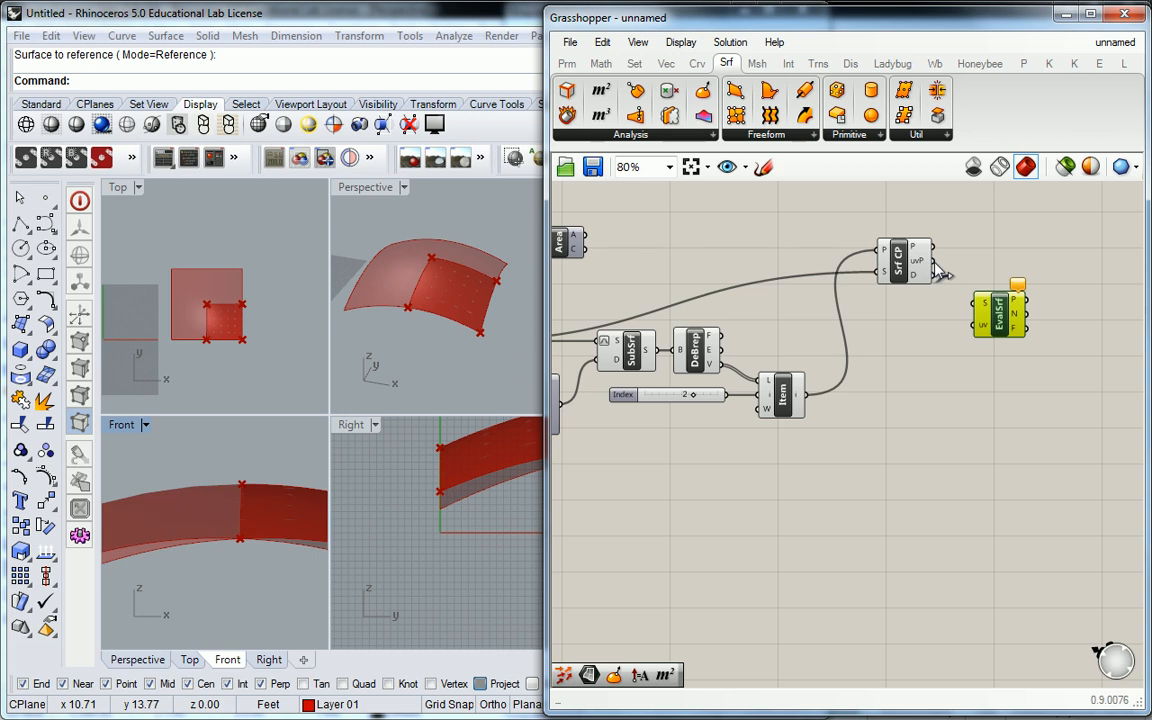
pyautogui.moveTo(932, 261); pyautogui.dragTo(1008, 332)
pyautogui.moveTo(899, 325); pyautogui.dragTo(1000, 310, button='right')
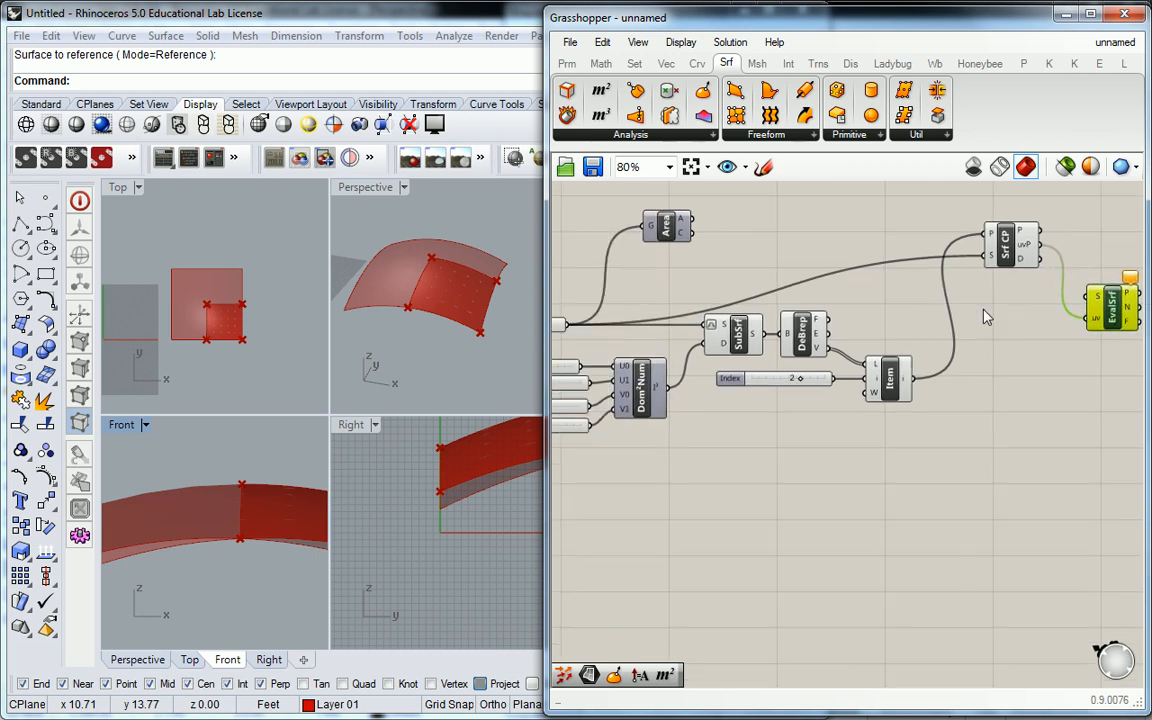
pyautogui.scroll(-1, 742, 292)
pyautogui.moveTo(604, 326); pyautogui.dragTo(1016, 293)
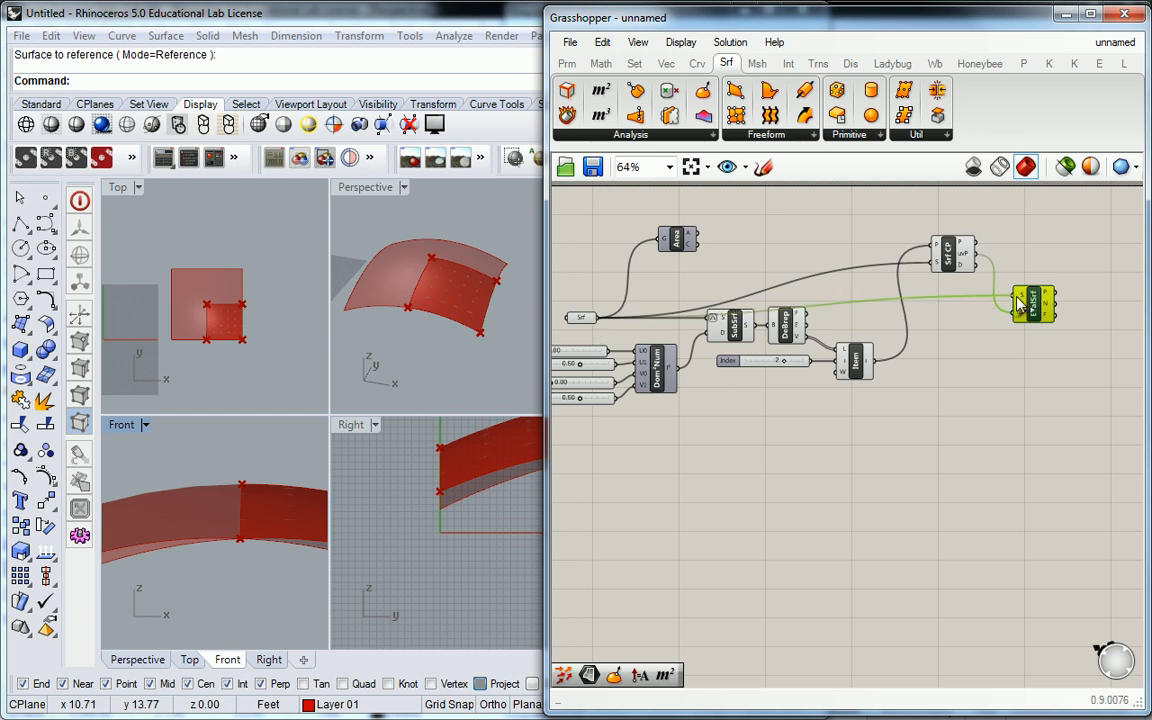
pyautogui.scroll(2, 1024, 305)
pyautogui.moveTo(1022, 305); pyautogui.dragTo(957, 305, button='right')
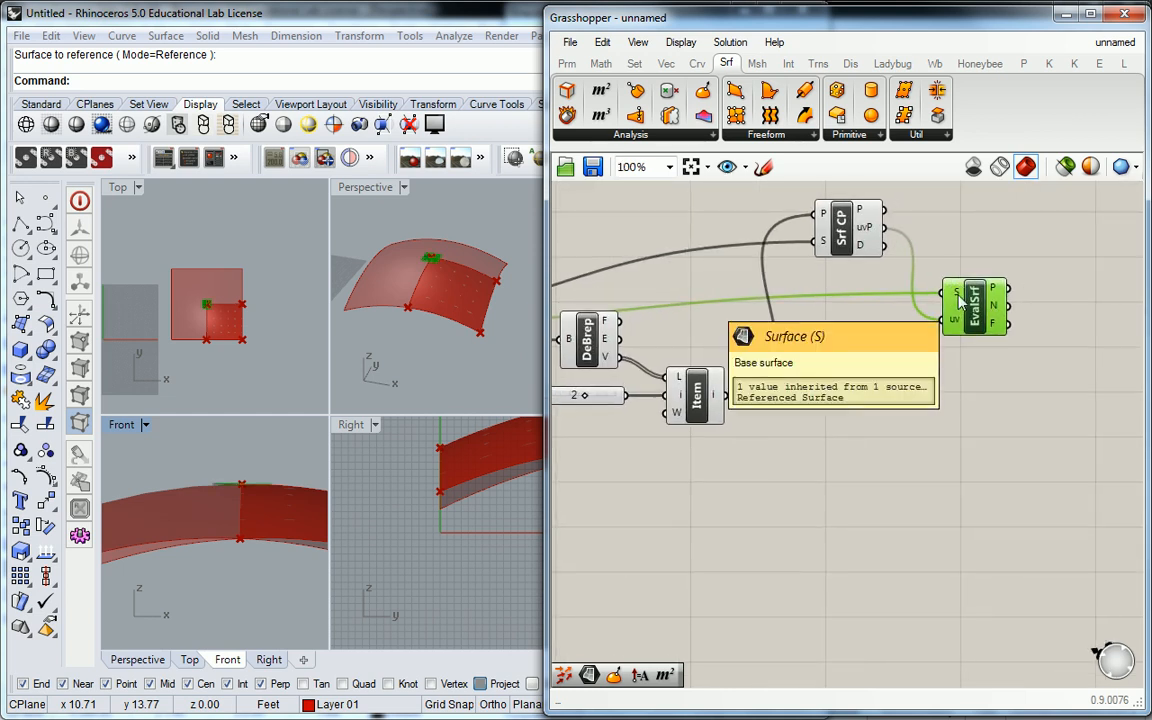
# - Select Evaluate Surface and inspect its point and frame on the surface in the Perspective and enlarged Front views
pyautogui.moveTo(751, 297); pyautogui.dragTo(440, 242, button='right')
pyautogui.click(843, 292)
pyautogui.scroll(2, 696, 226)
pyautogui.moveTo(240, 534); pyautogui.dragTo(242, 537, button='right')
pyautogui.scroll(10, 243, 487)
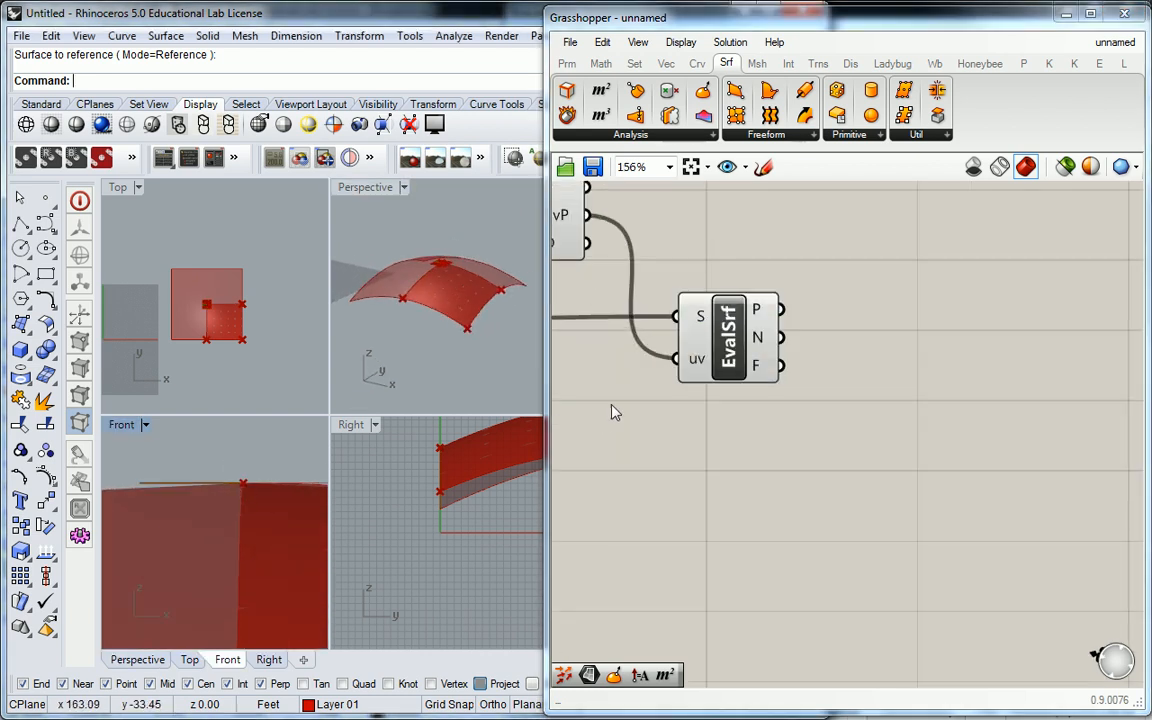
pyautogui.click(737, 343)
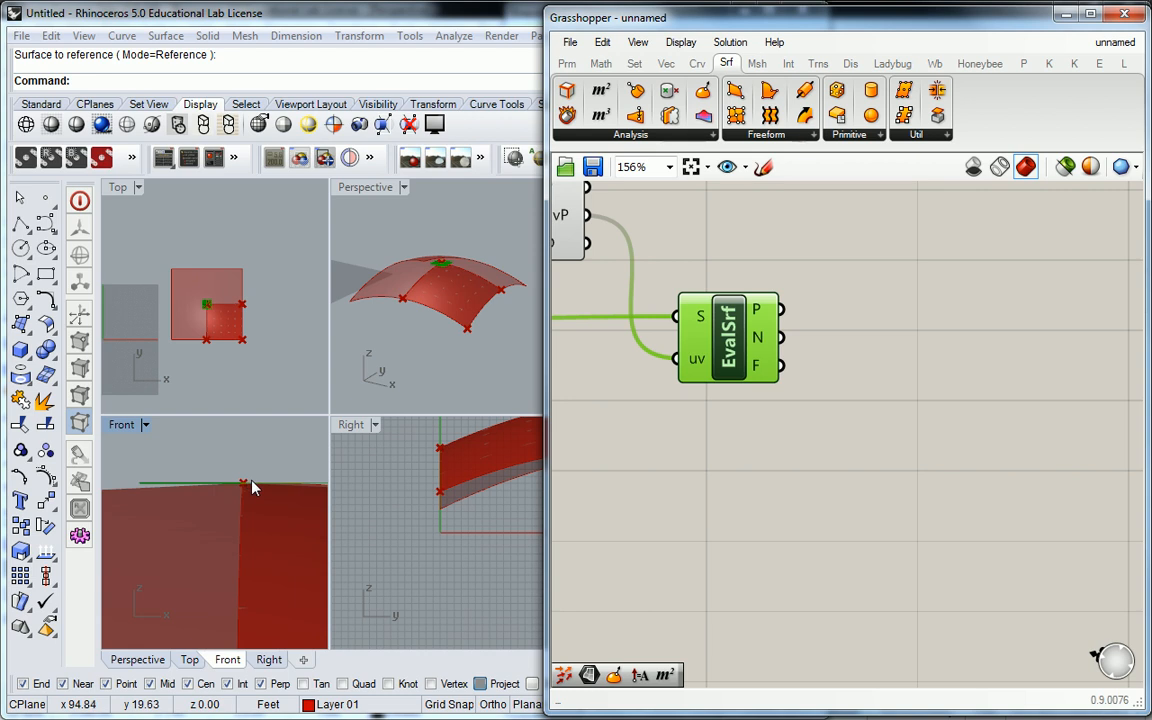
pyautogui.click(864, 390)
pyautogui.moveTo(457, 268); pyautogui.dragTo(460, 290, button='right')
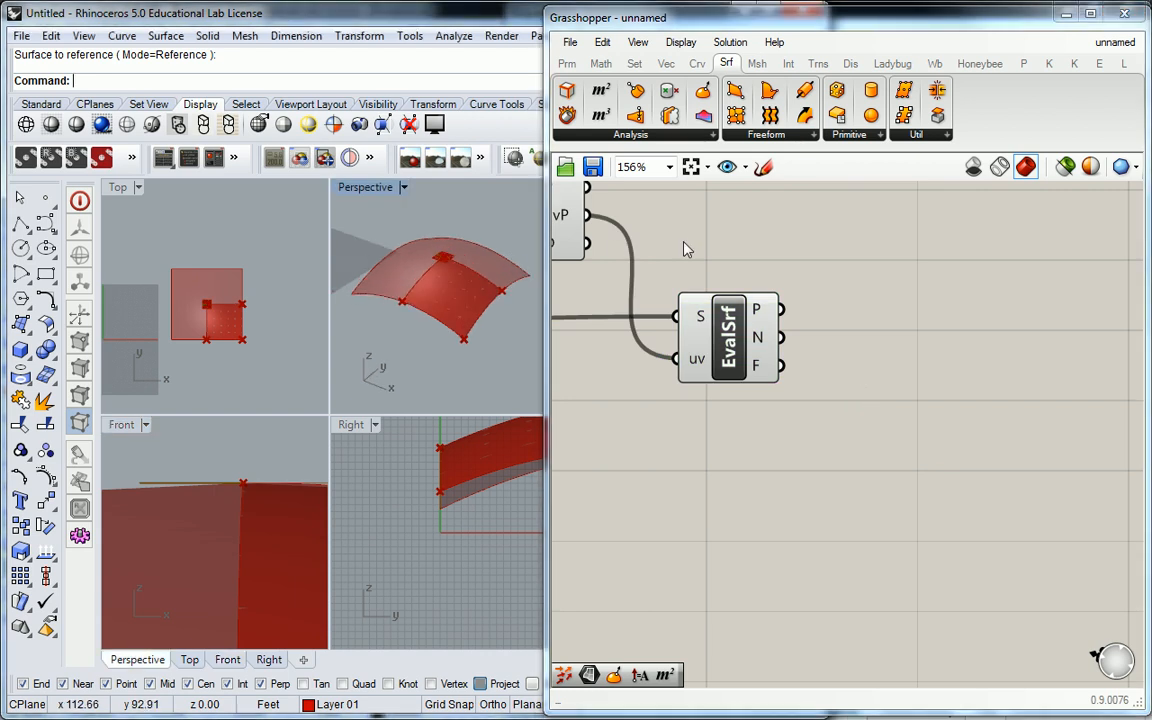
# - Add a Vector Display component and feed it Evaluate Surface's normal as the vector and its point as the anchor
pyautogui.click(850, 63)
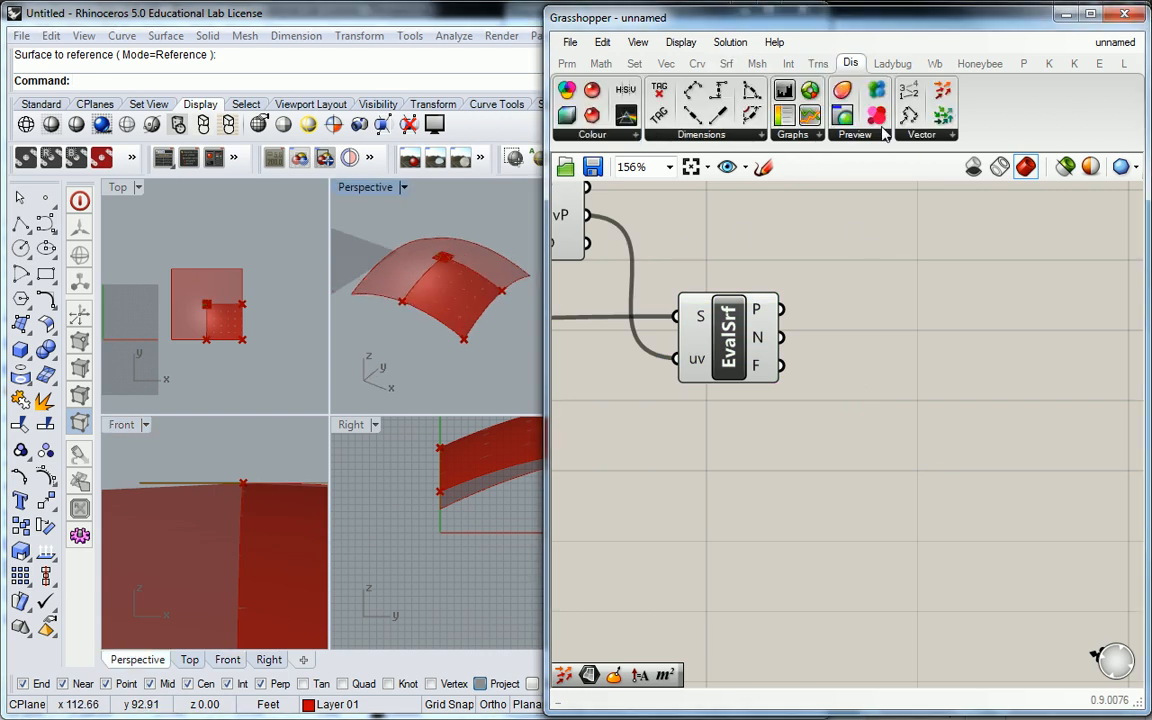
pyautogui.click(926, 136)
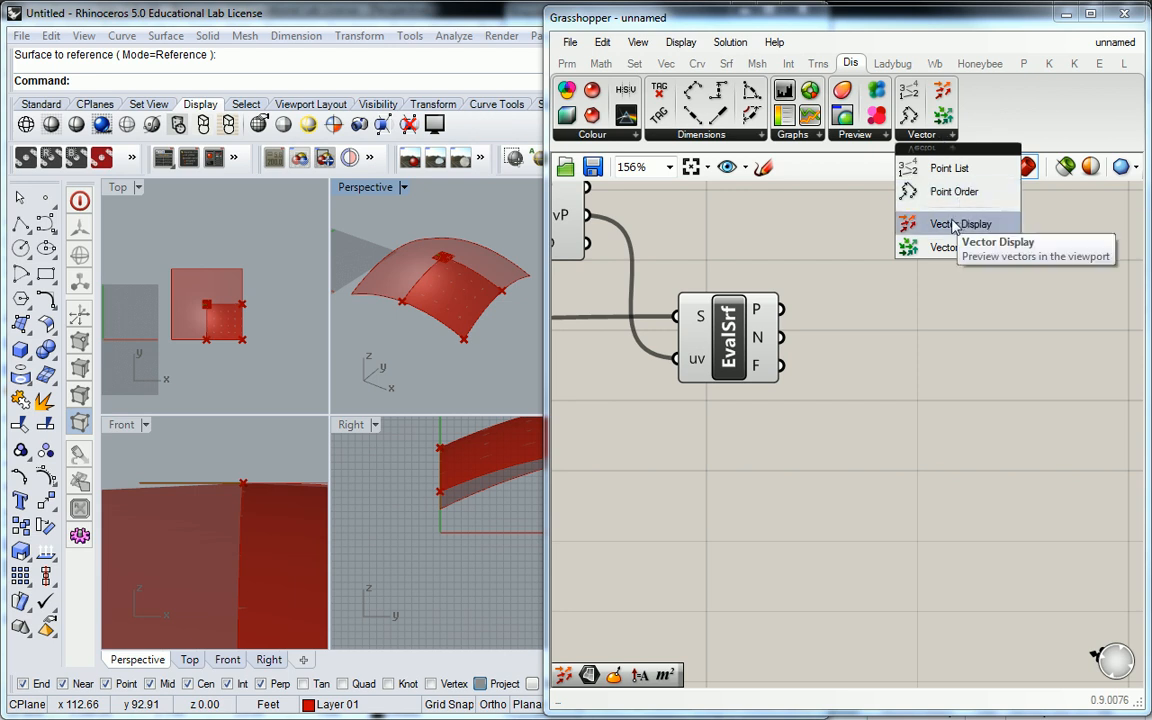
pyautogui.moveTo(935, 229); pyautogui.dragTo(912, 336)
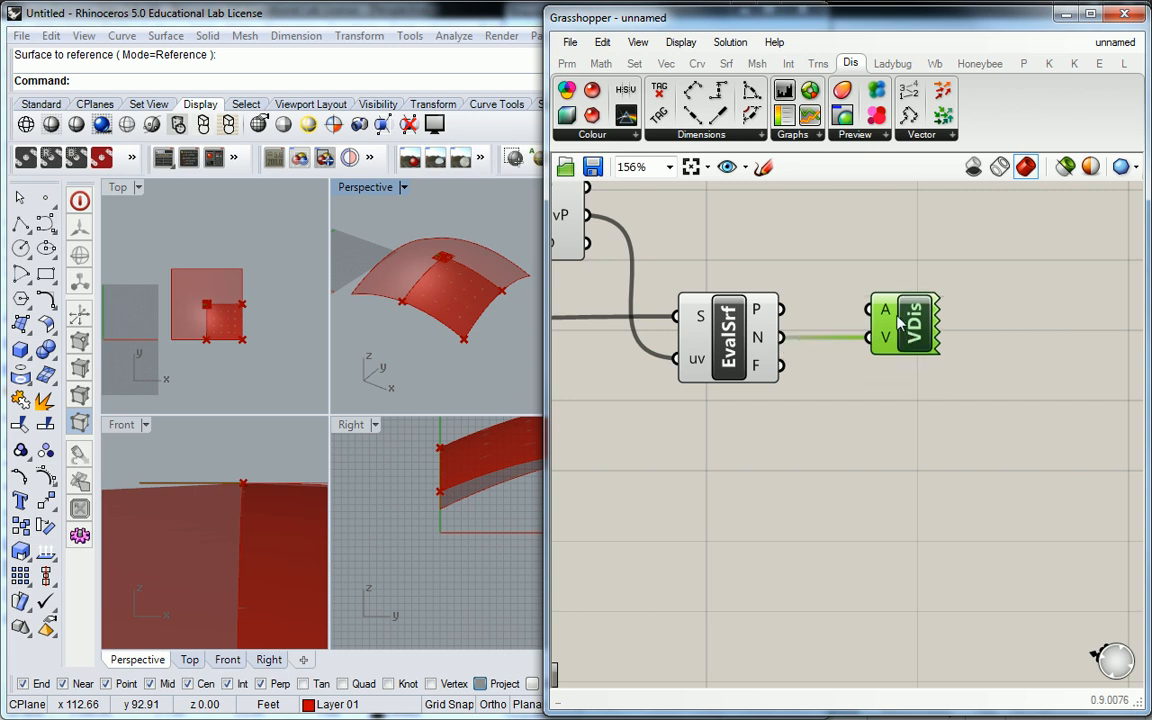
pyautogui.scroll(2, 903, 325)
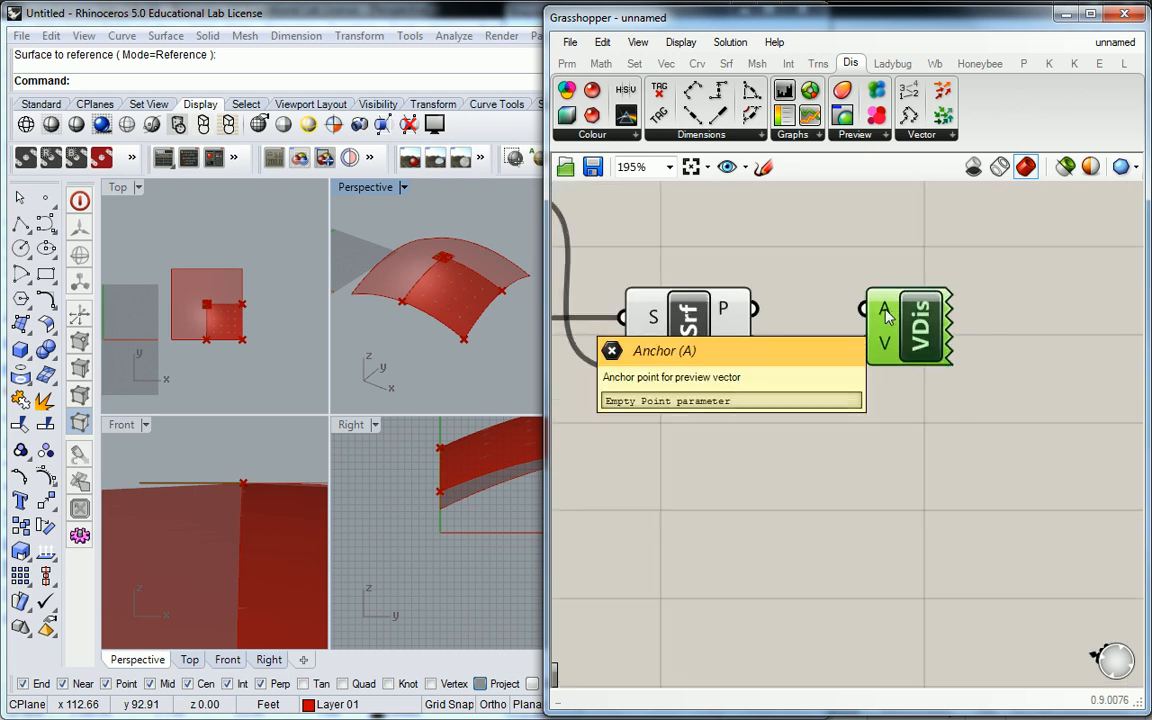
pyautogui.scroll(-2, 882, 305)
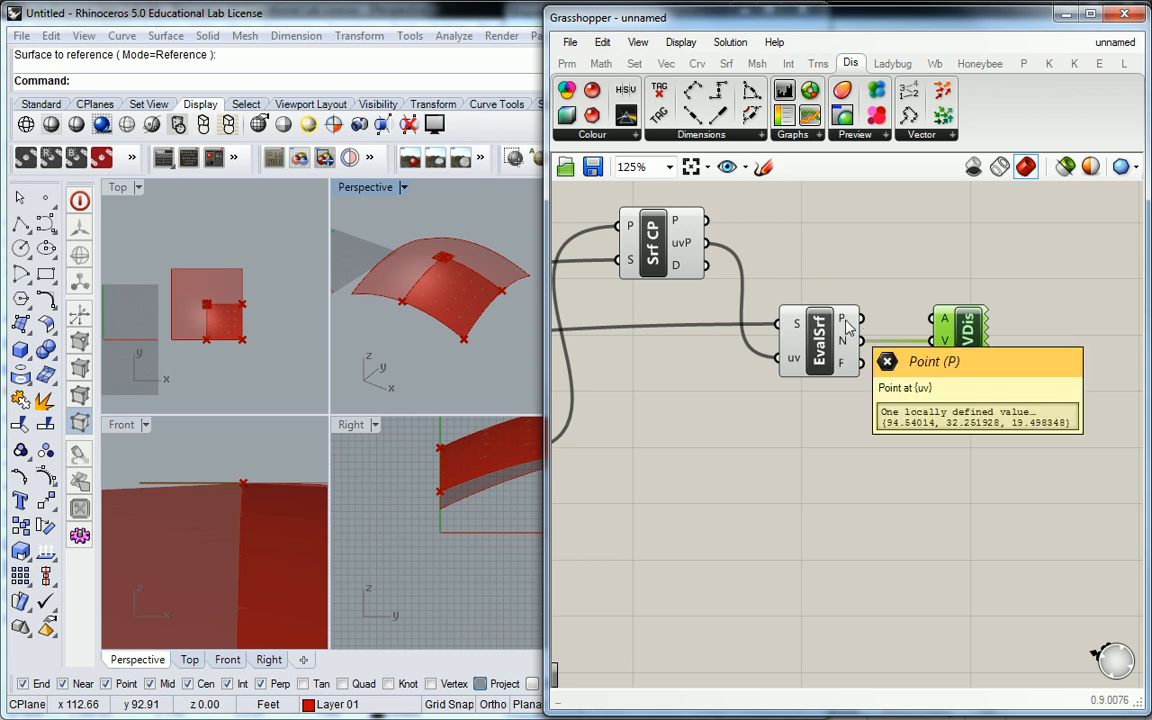
pyautogui.moveTo(860, 319); pyautogui.dragTo(949, 330)
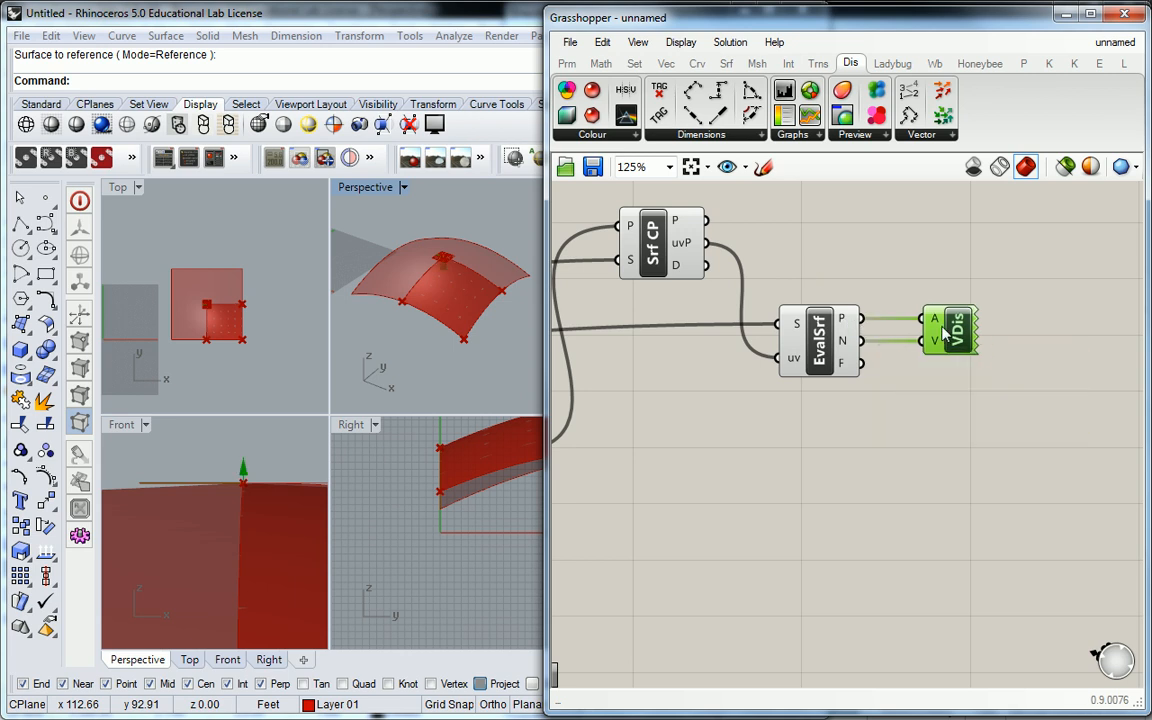
# - Check the normal arrow in the Front view and delete the Vector Display component
pyautogui.moveTo(466, 479); pyautogui.dragTo(430, 495, button='right')
pyautogui.moveTo(252, 474); pyautogui.dragTo(231, 481, button='right')
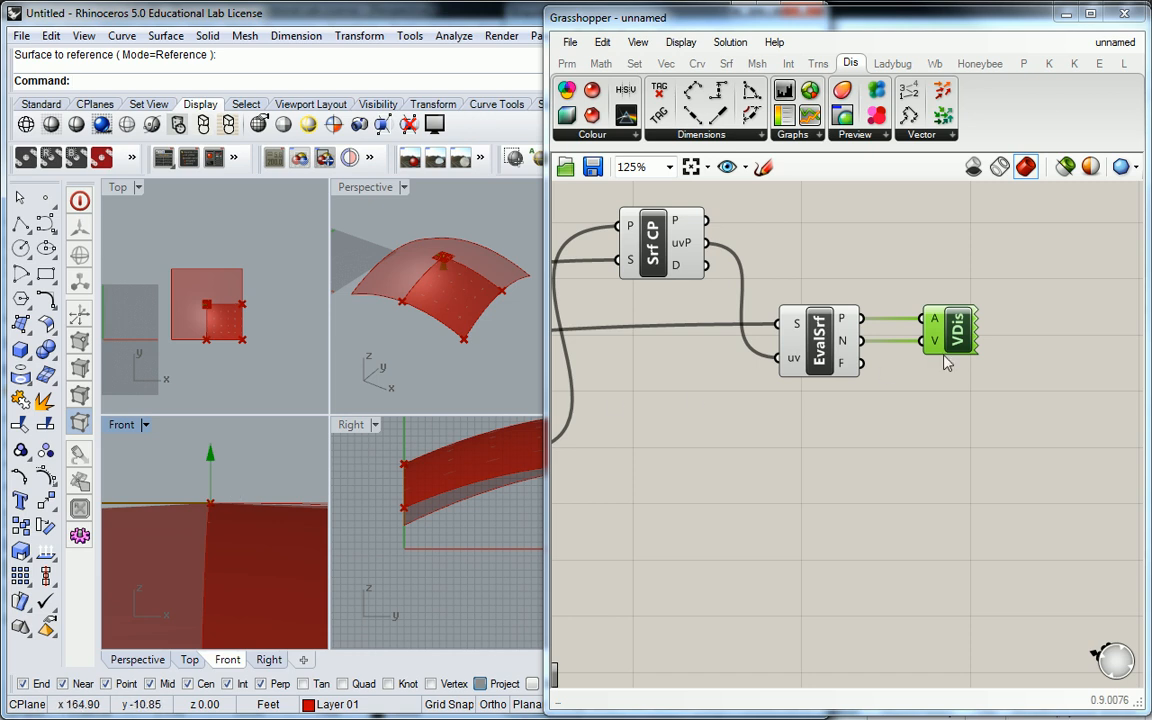
pyautogui.press('Delete')
pyautogui.scroll(-5, 956, 340)
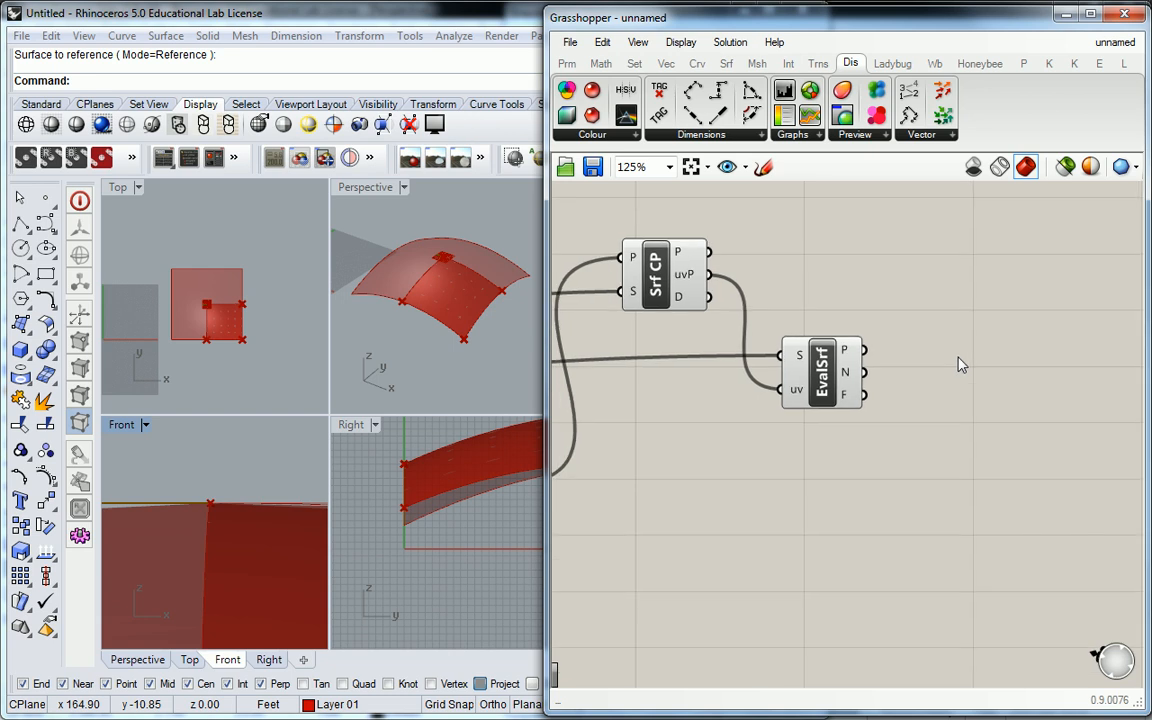
# - Add a Line SDL component after Evaluate Surface
pyautogui.scroll(3, 818, 345)
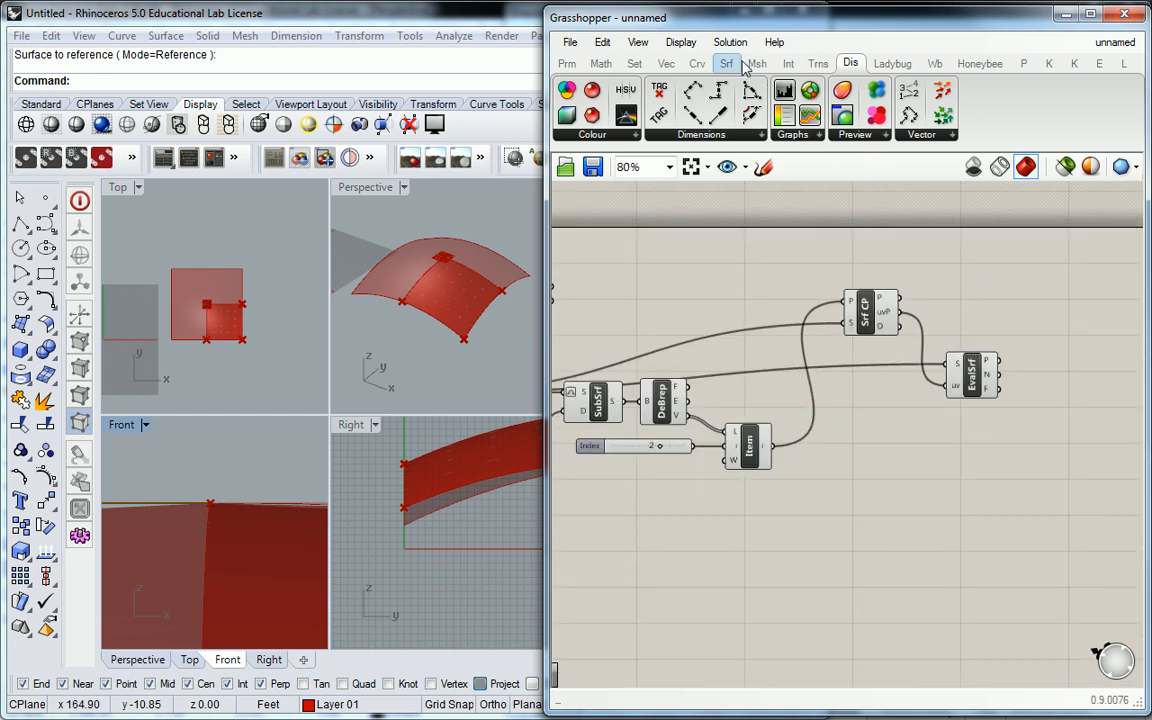
pyautogui.click(698, 63)
pyautogui.click(810, 140)
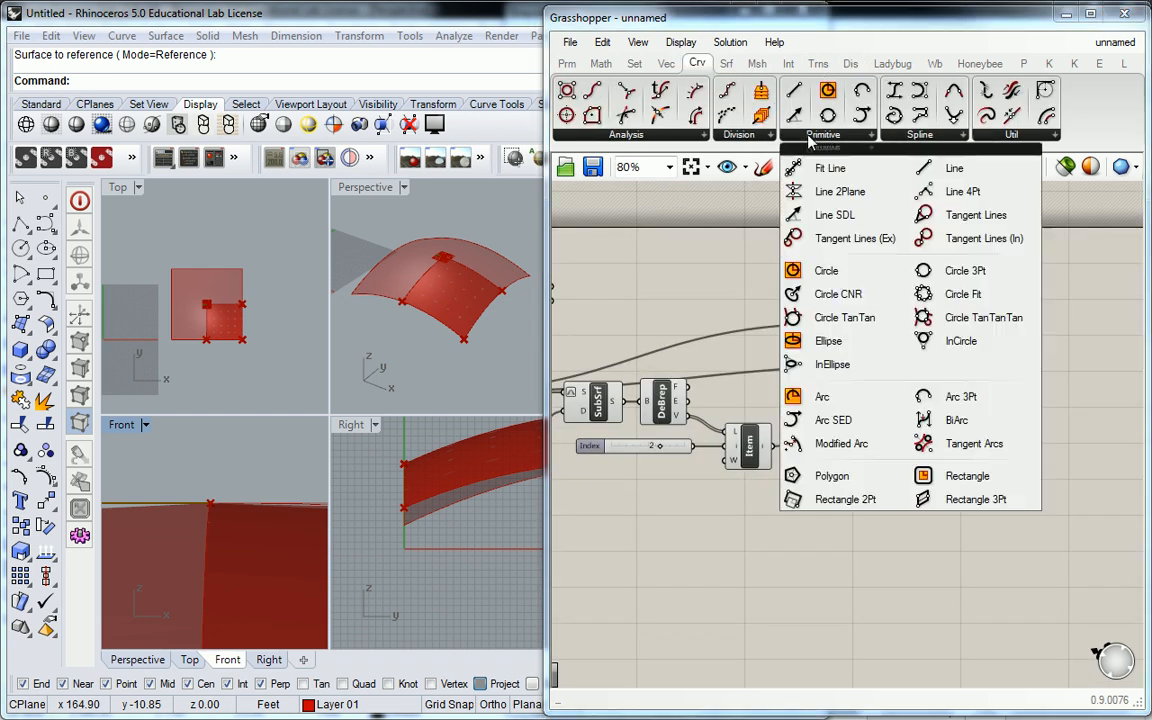
pyautogui.click(667, 64)
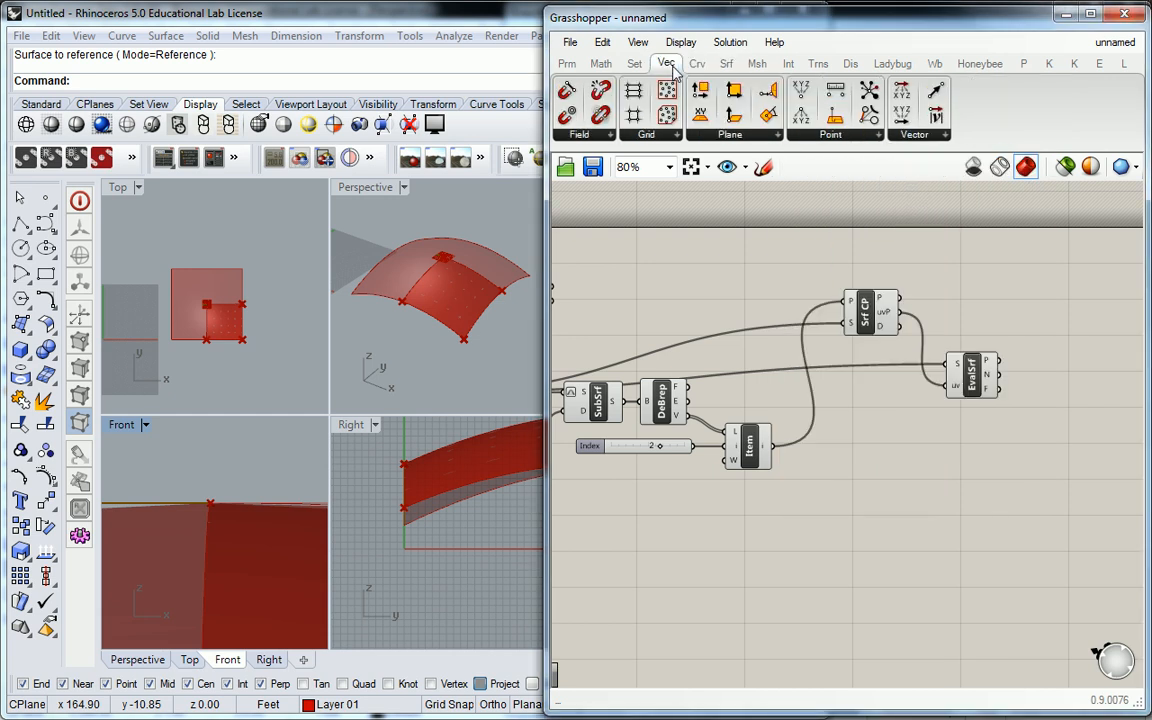
pyautogui.click(752, 136)
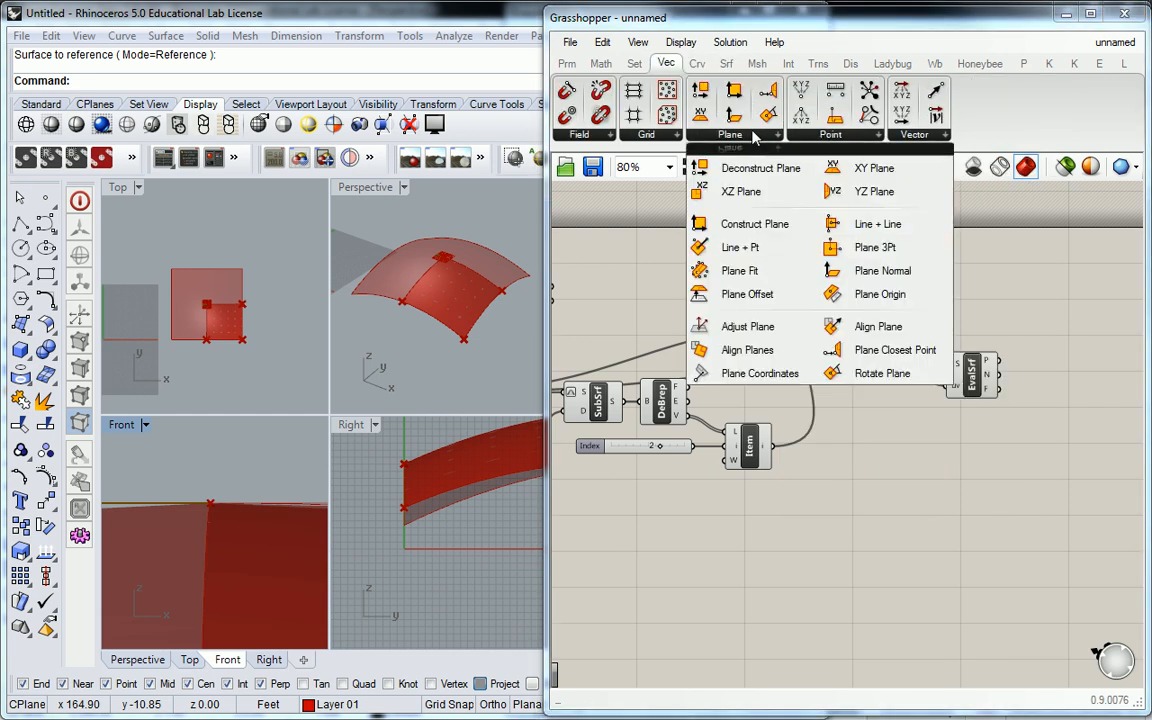
pyautogui.click(812, 136)
pyautogui.click(757, 137)
pyautogui.click(697, 64)
pyautogui.click(797, 138)
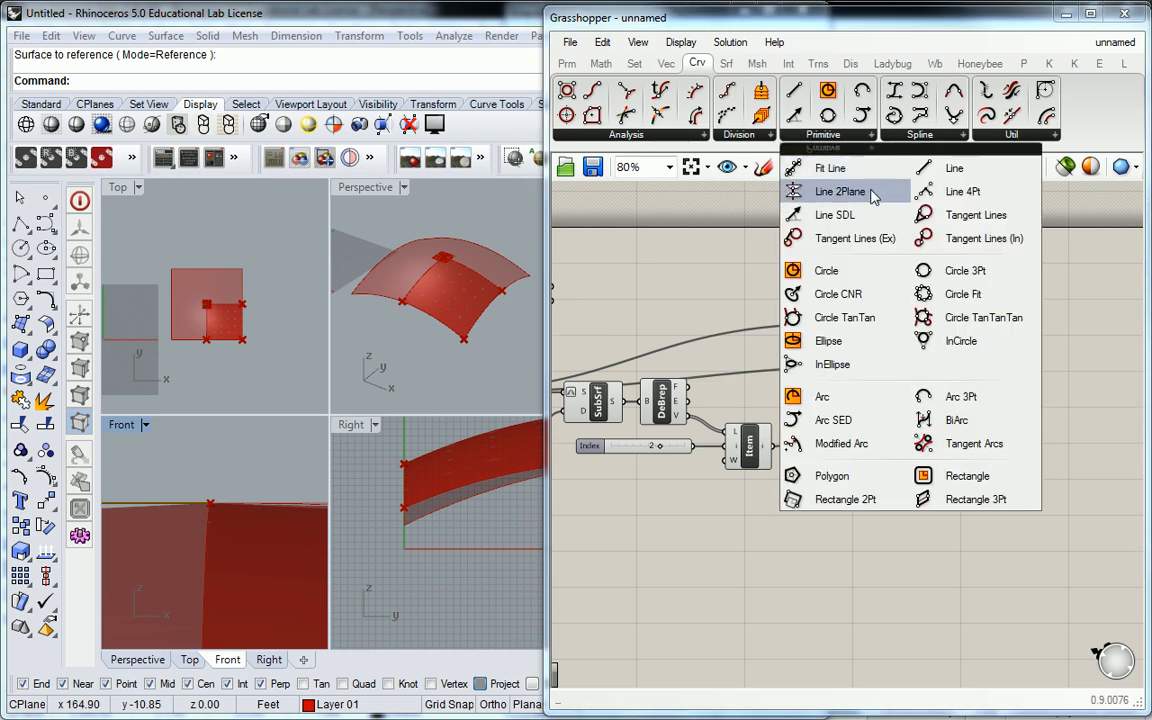
pyautogui.click(833, 222)
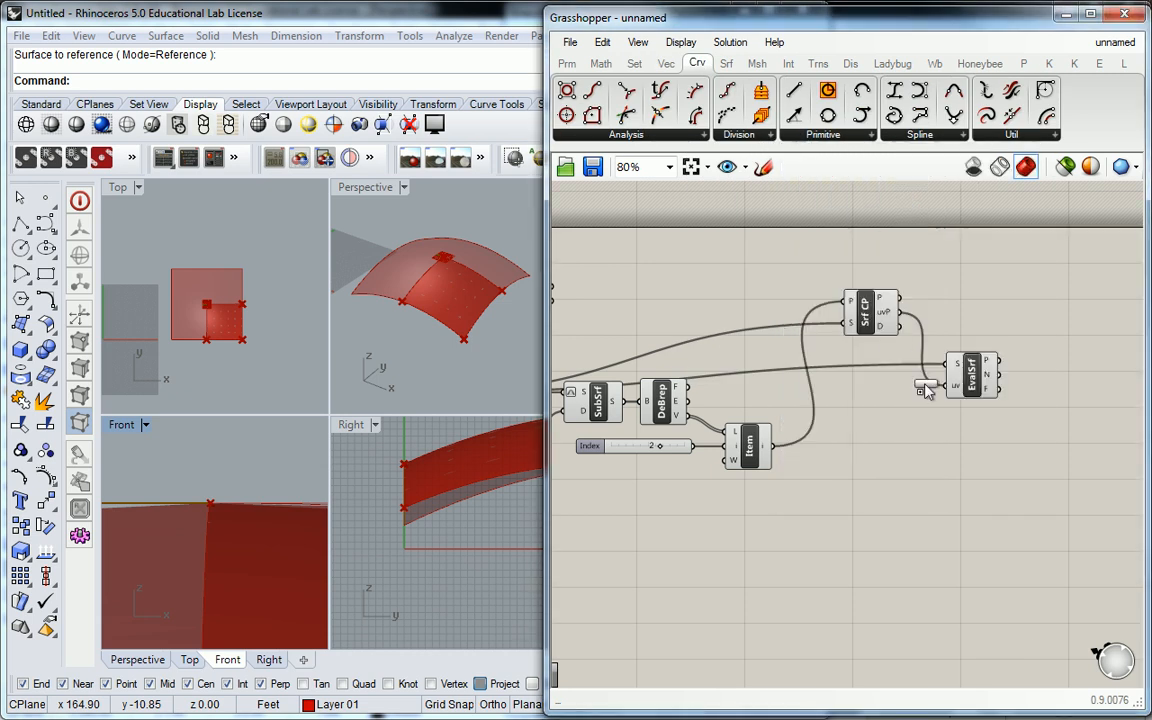
pyautogui.click(1057, 399)
# - Connect Evaluate Surface's point to the Line SDL's start input and its normal to the direction input
pyautogui.scroll(3, 810, 375)
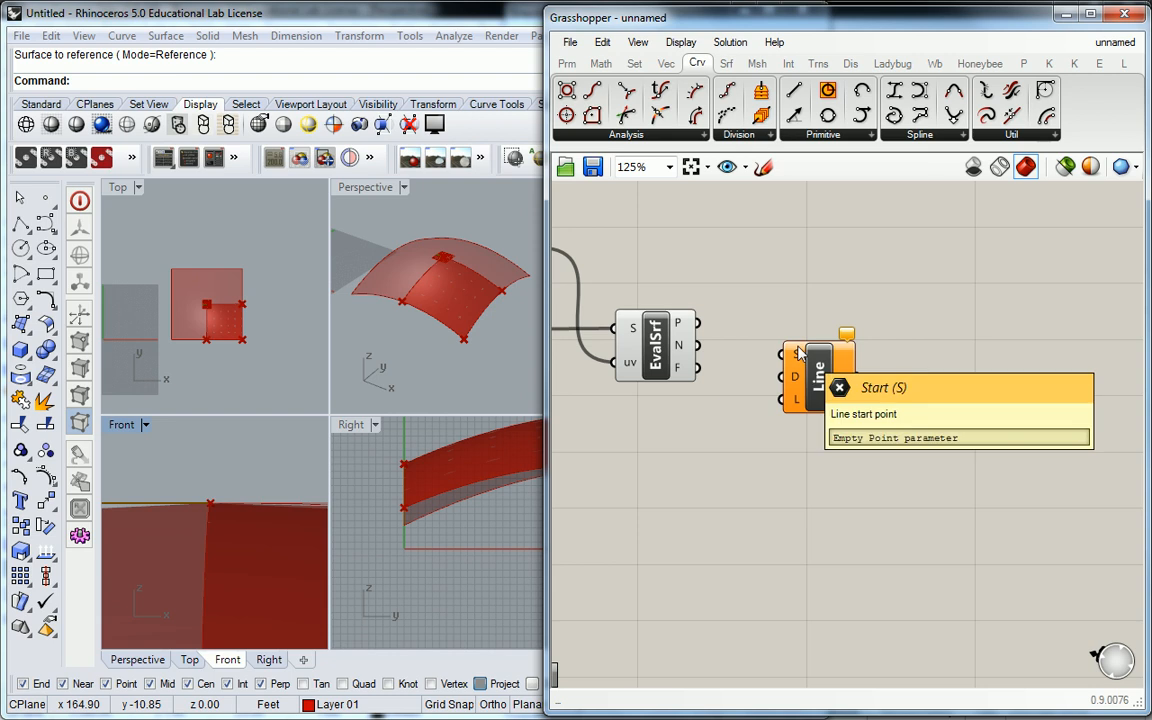
pyautogui.moveTo(750, 348); pyautogui.dragTo(805, 357, button='right')
pyautogui.moveTo(757, 333); pyautogui.dragTo(863, 340)
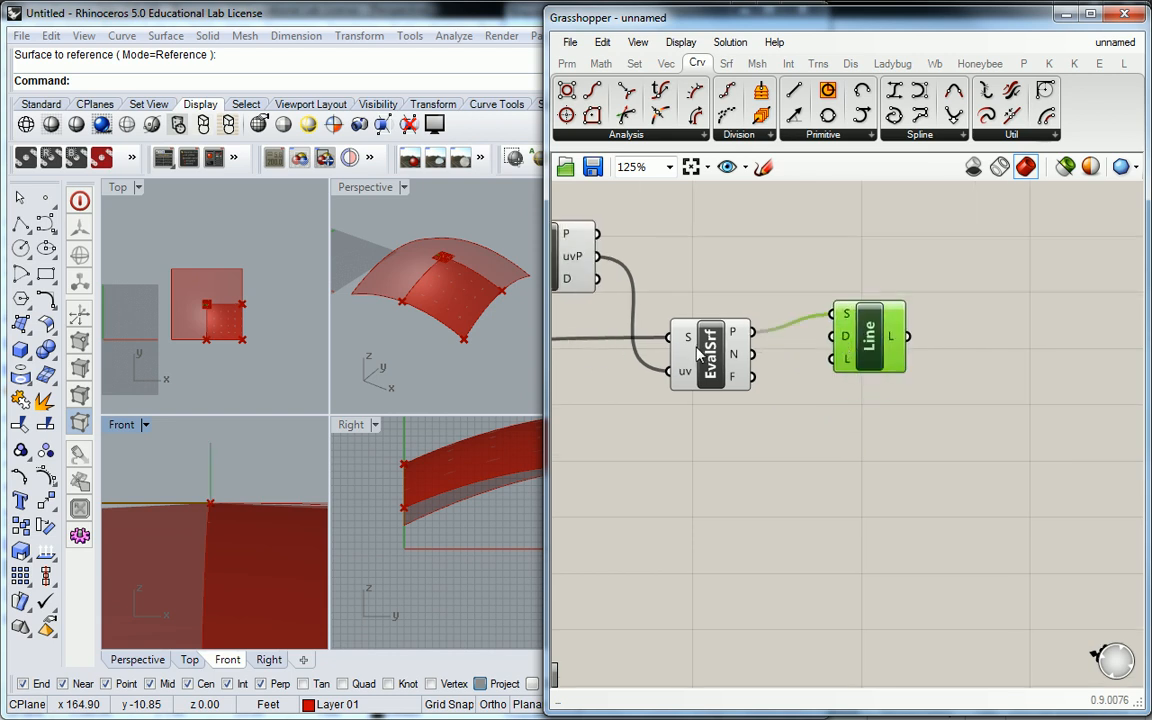
pyautogui.moveTo(754, 355); pyautogui.dragTo(878, 360)
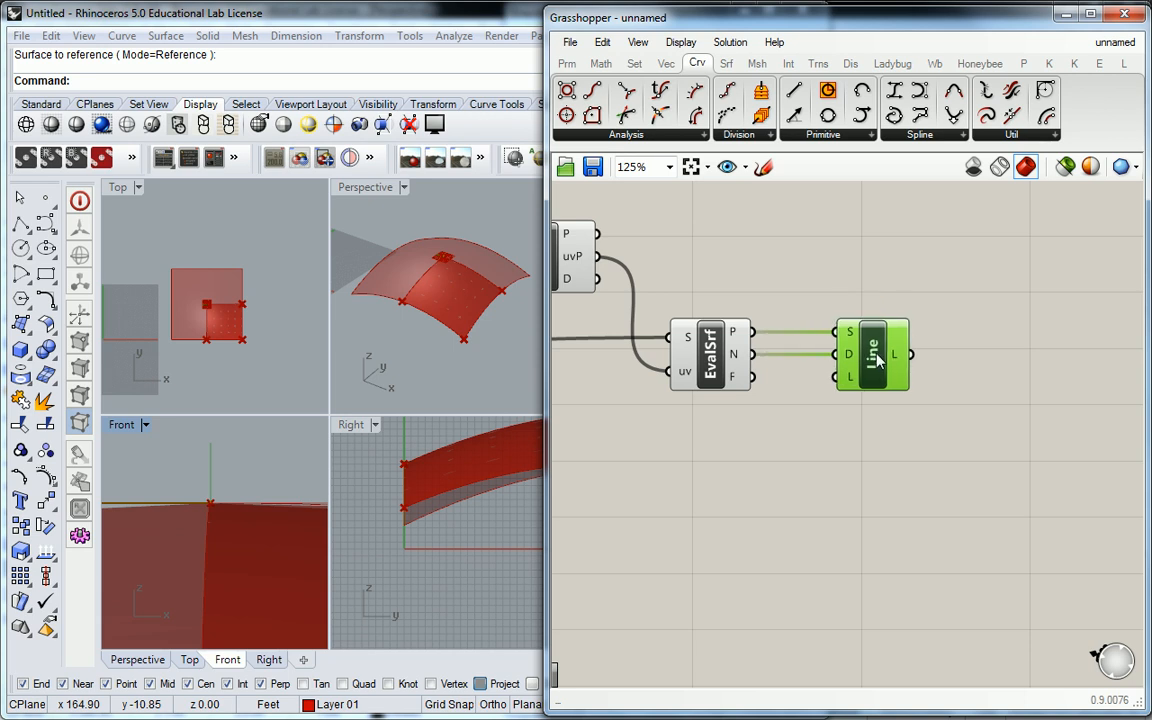
# - Add an integer number slider, feed it into the Line SDL's length input and set it to 9
pyautogui.doubleClick(701, 440)
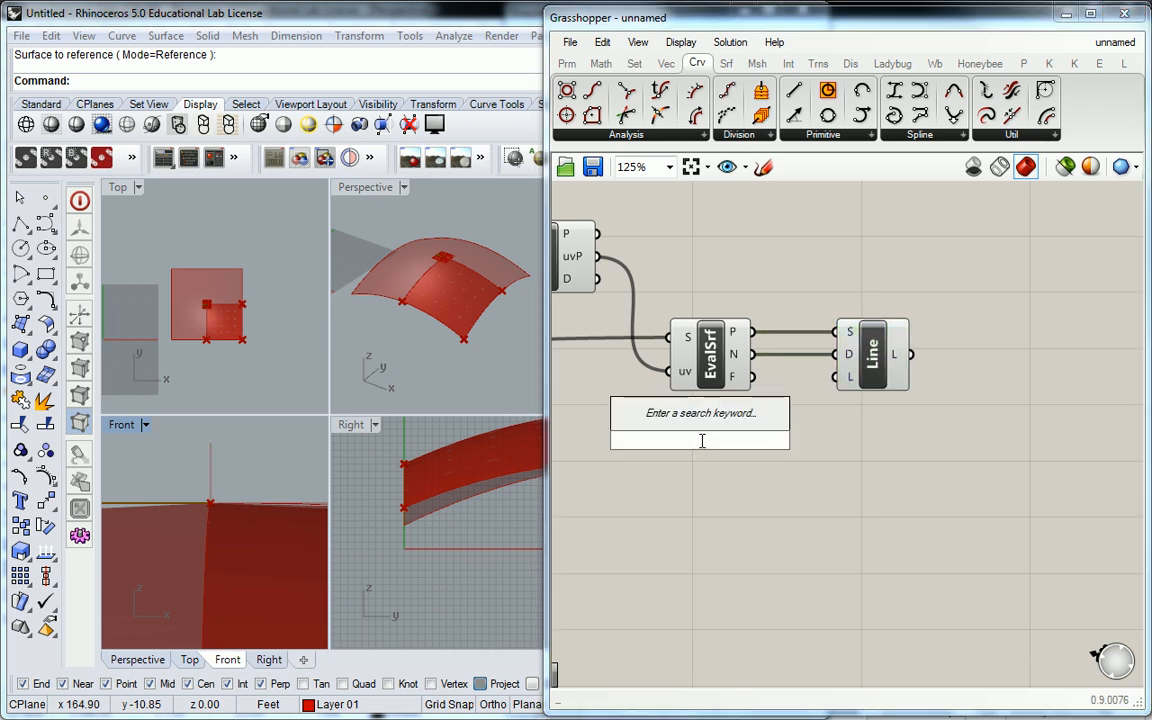
pyautogui.write('0<1')
pyautogui.press('Return')
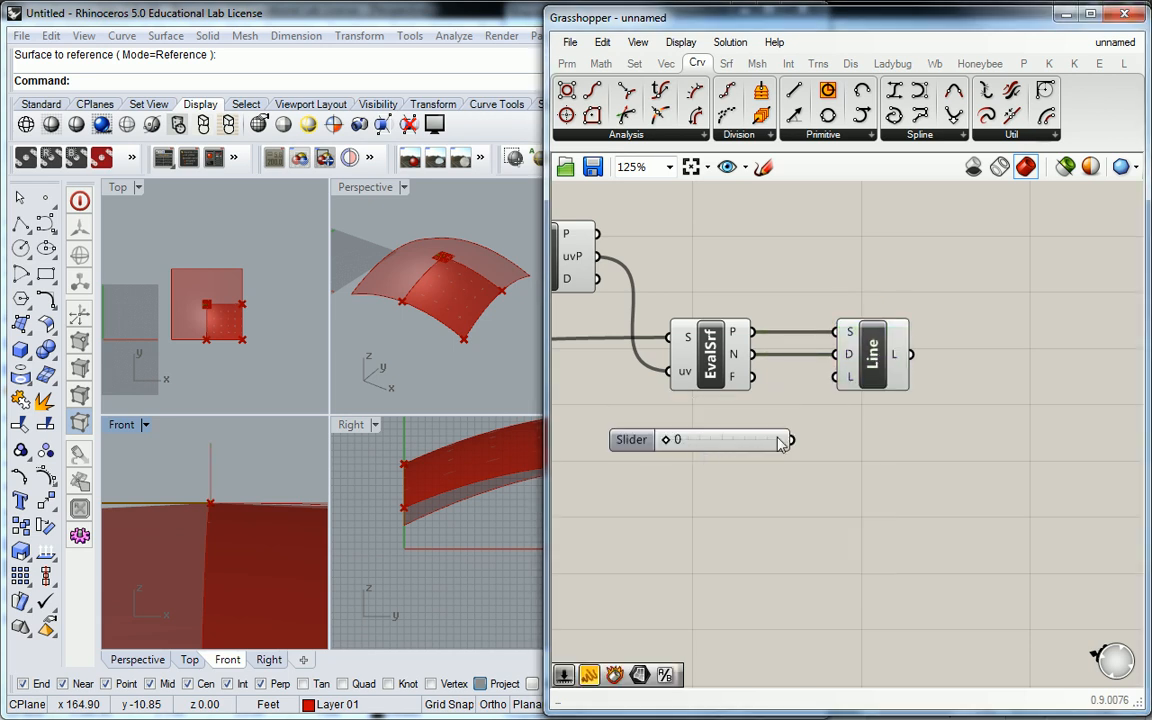
pyautogui.moveTo(791, 440); pyautogui.dragTo(836, 377)
pyautogui.moveTo(675, 443); pyautogui.dragTo(774, 440)
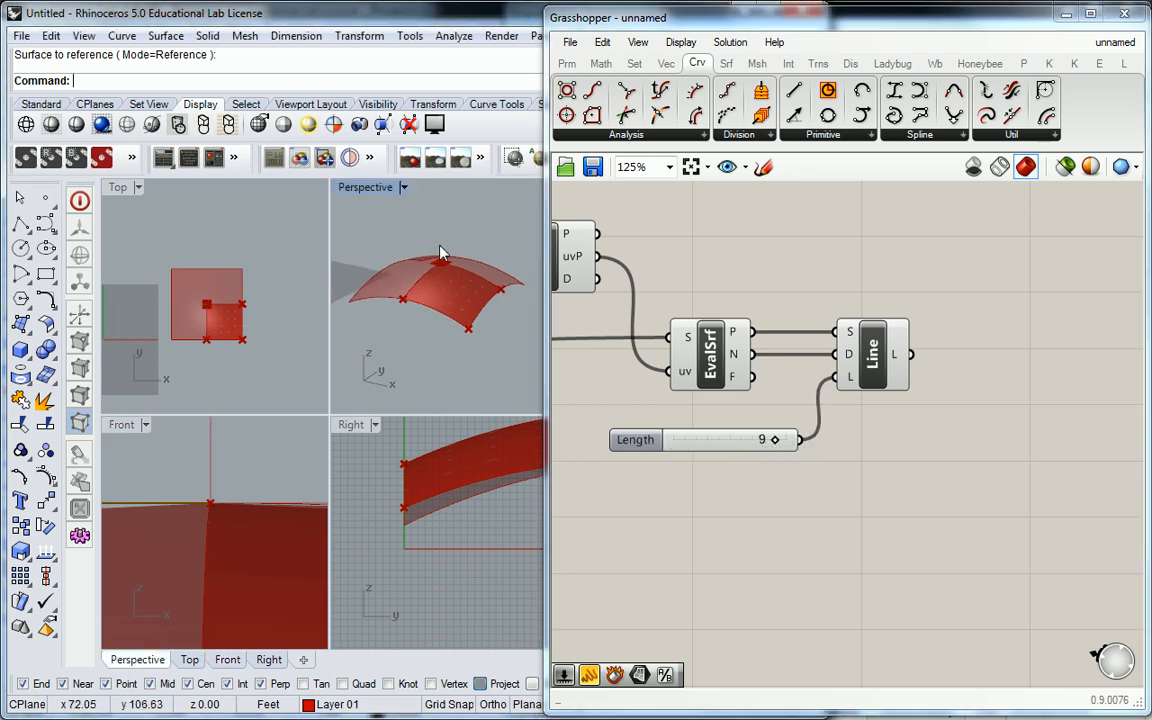
# - Select the Line SDL component and inspect its line at the surface point up close in the Perspective view
pyautogui.click(873, 352)
pyautogui.scroll(8, 466, 280)
pyautogui.scroll(-3, 466, 295)
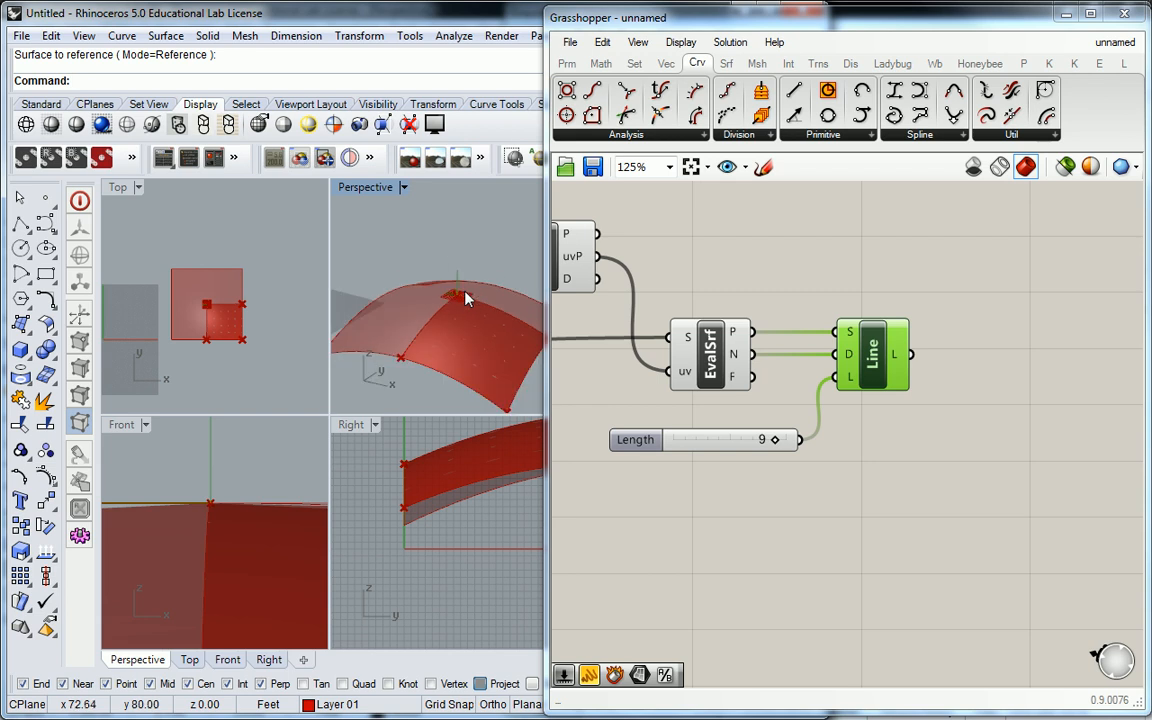
pyautogui.keyDown('shift'); pyautogui.moveTo(464, 293); pyautogui.dragTo(456, 266, button='right'); pyautogui.keyUp('shift')
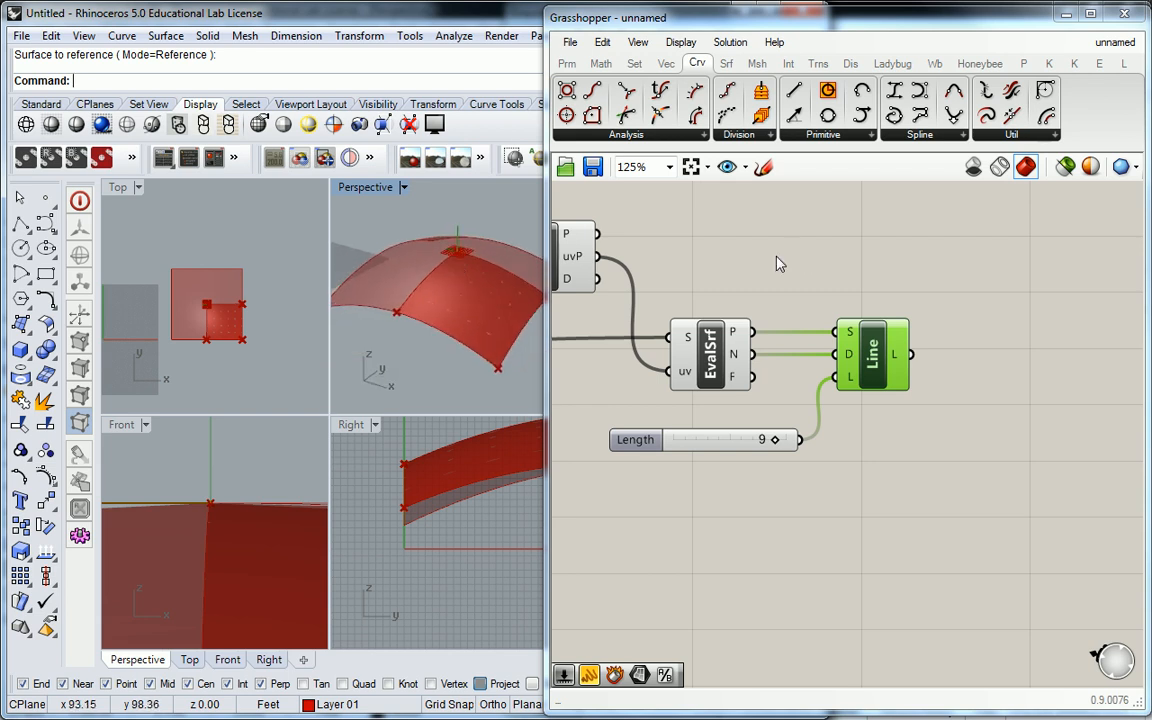
# - Add a Pipe component and connect the Line SDL's output to its curve input
pyautogui.click(726, 64)
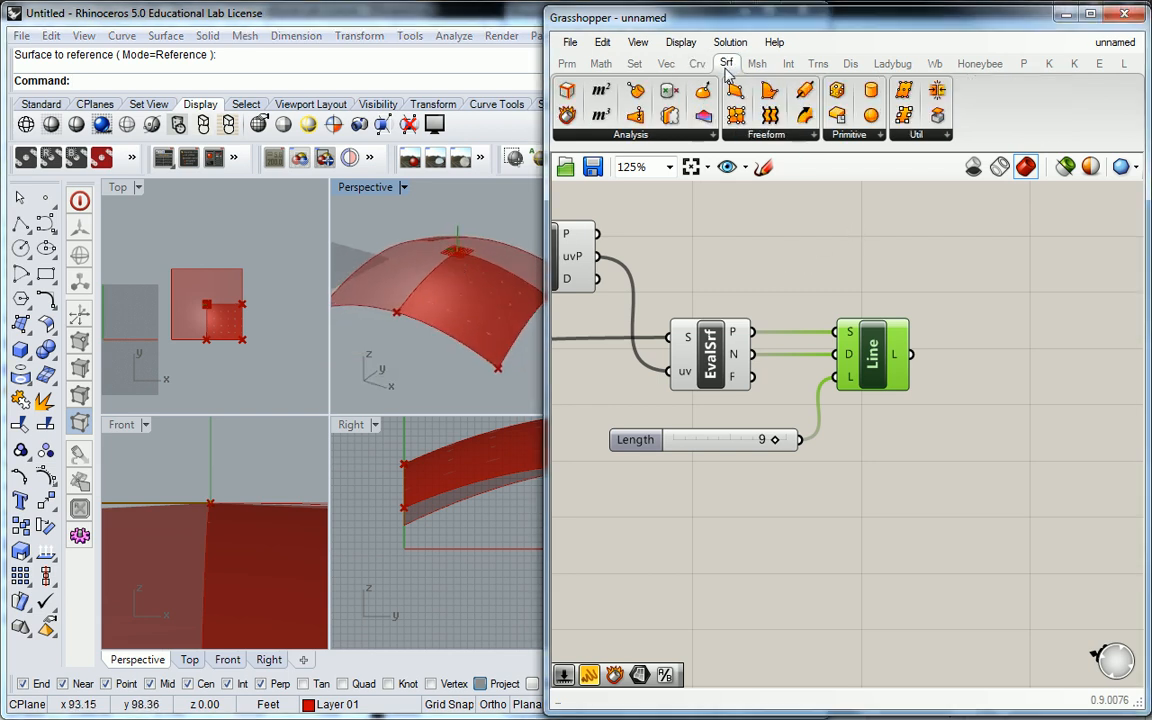
pyautogui.click(720, 133)
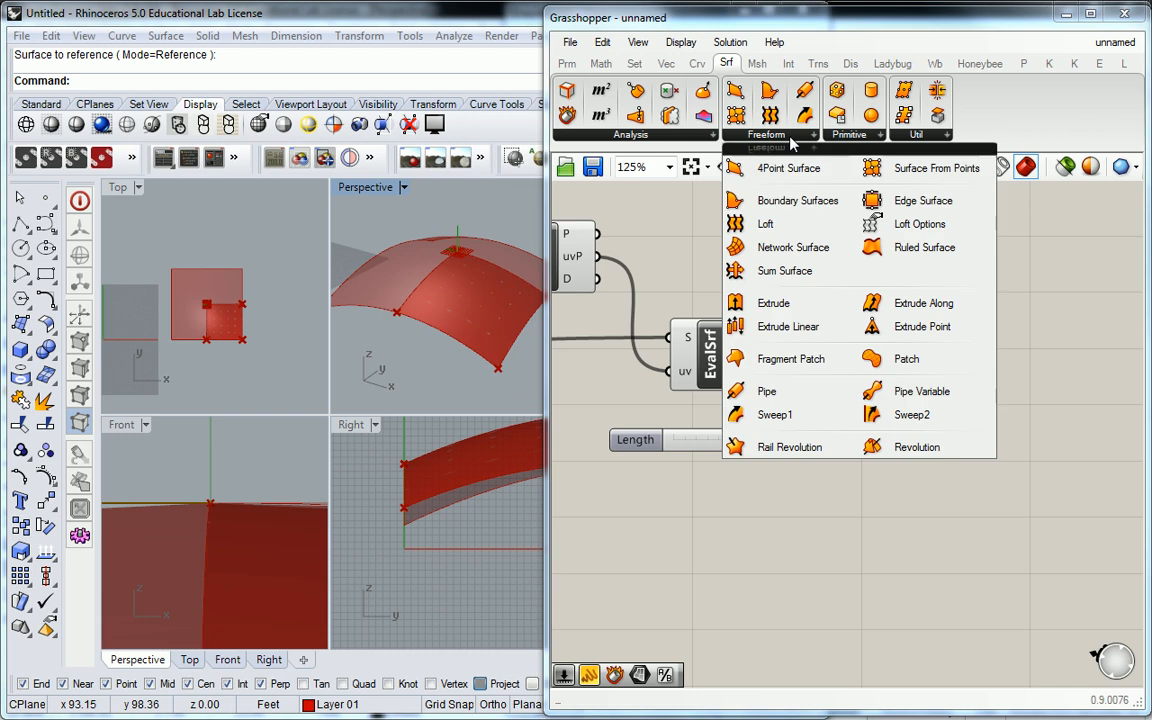
pyautogui.click(773, 395)
pyautogui.click(993, 372)
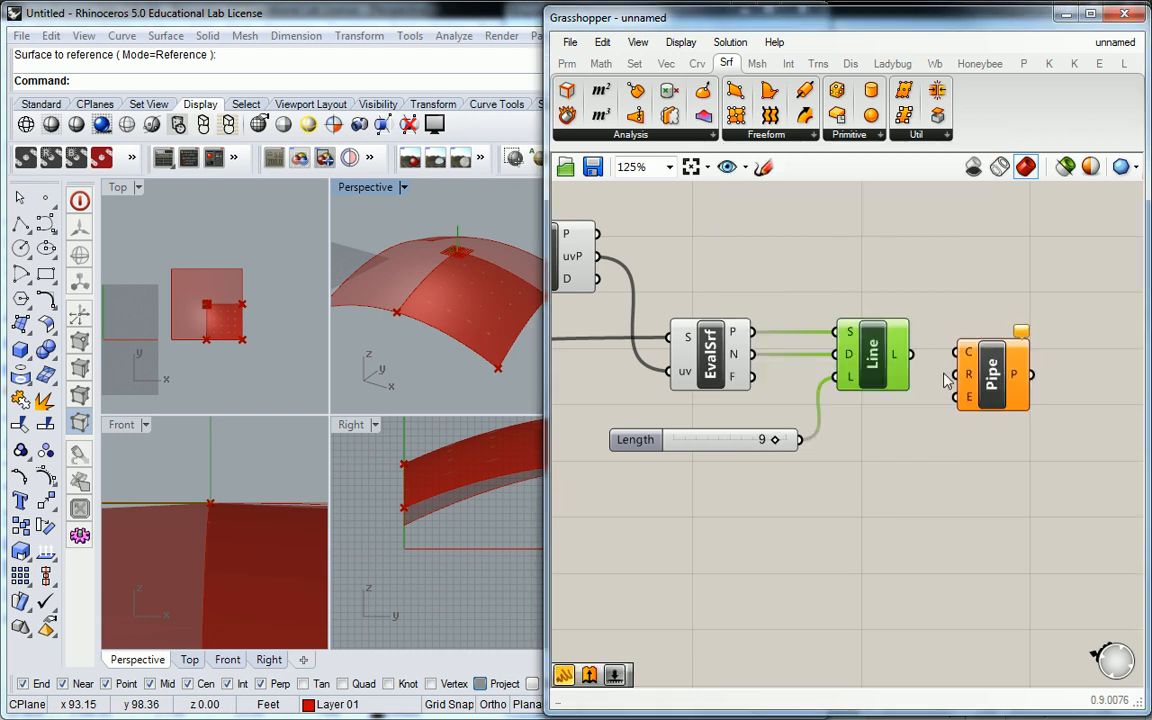
pyautogui.moveTo(911, 353); pyautogui.dragTo(978, 378)
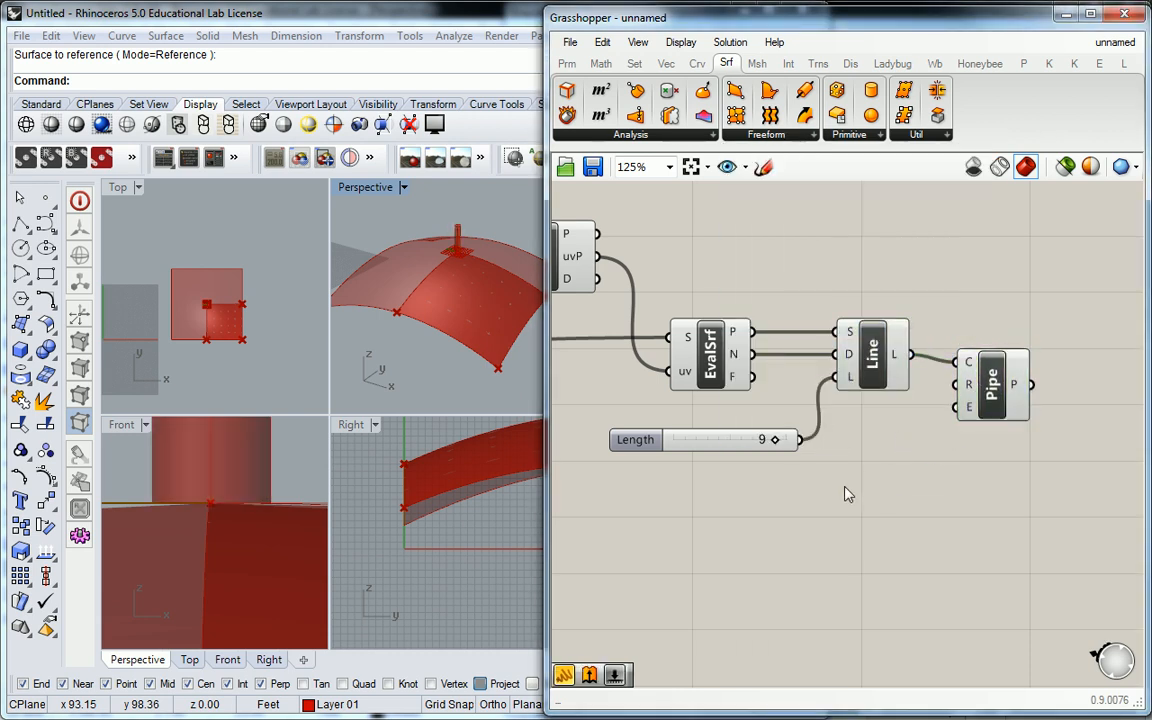
# - Add a decimal slider with a 0 to 1.00 range, connect it to the Pipe's radius and set it to 0.34
pyautogui.doubleClick(770, 495)
pyautogui.write('0<100')
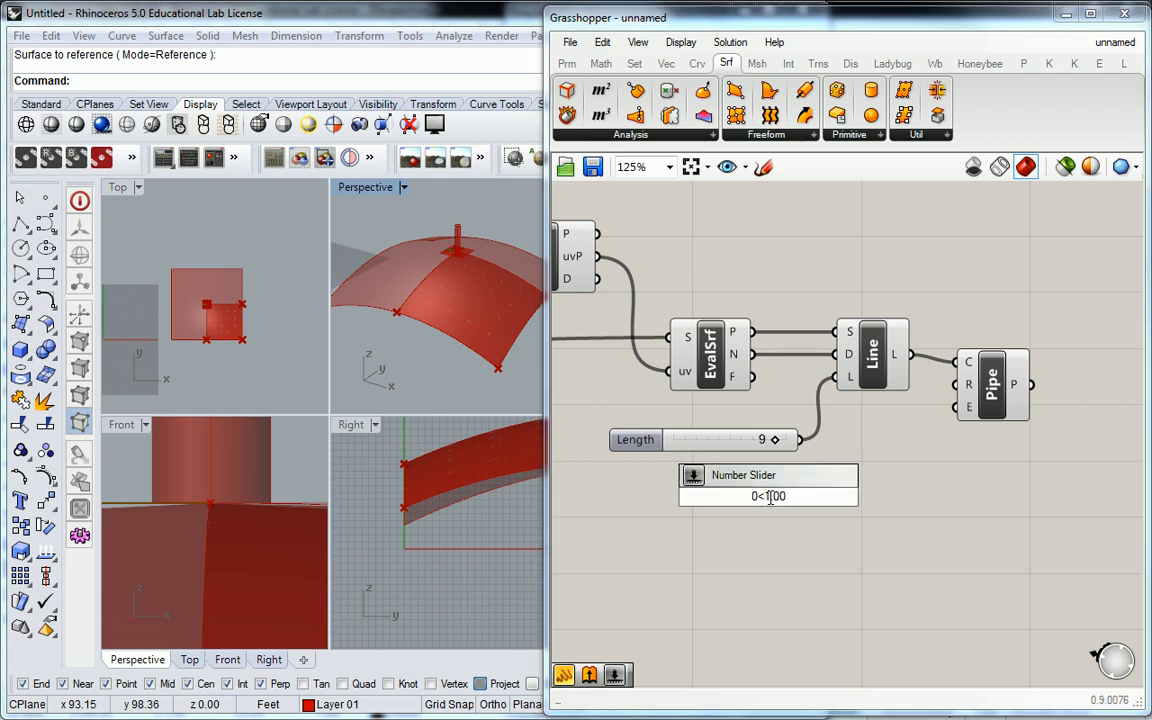
pyautogui.press('Return')
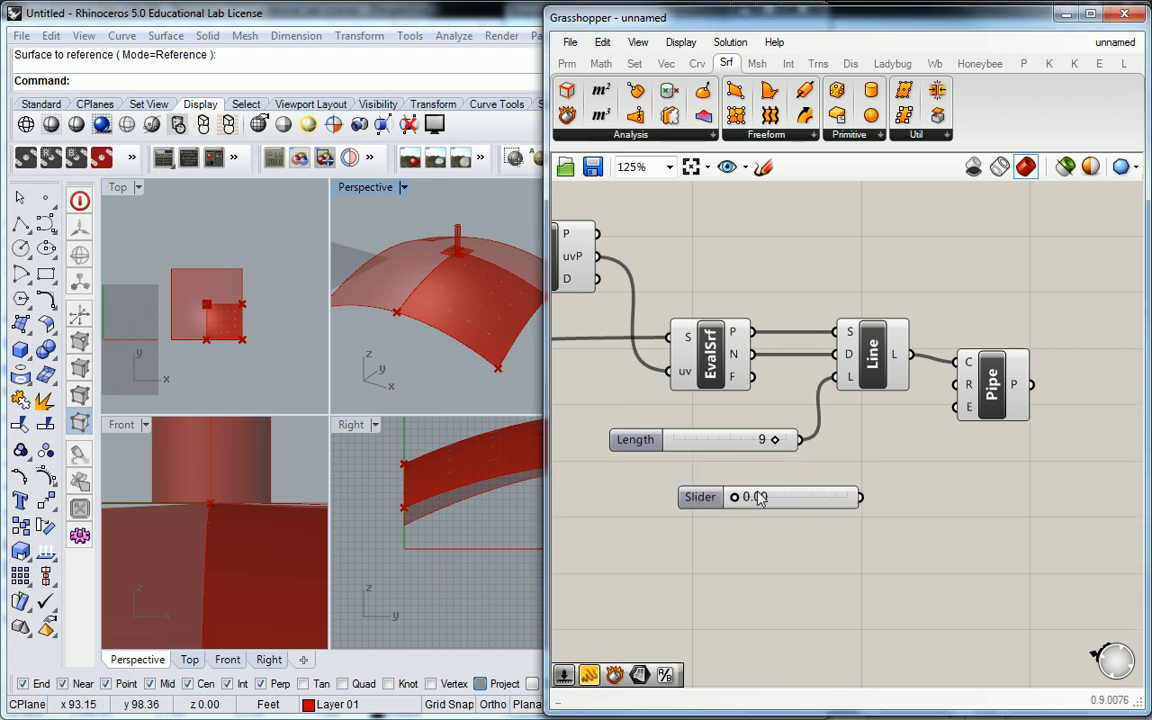
pyautogui.moveTo(862, 497); pyautogui.dragTo(956, 384)
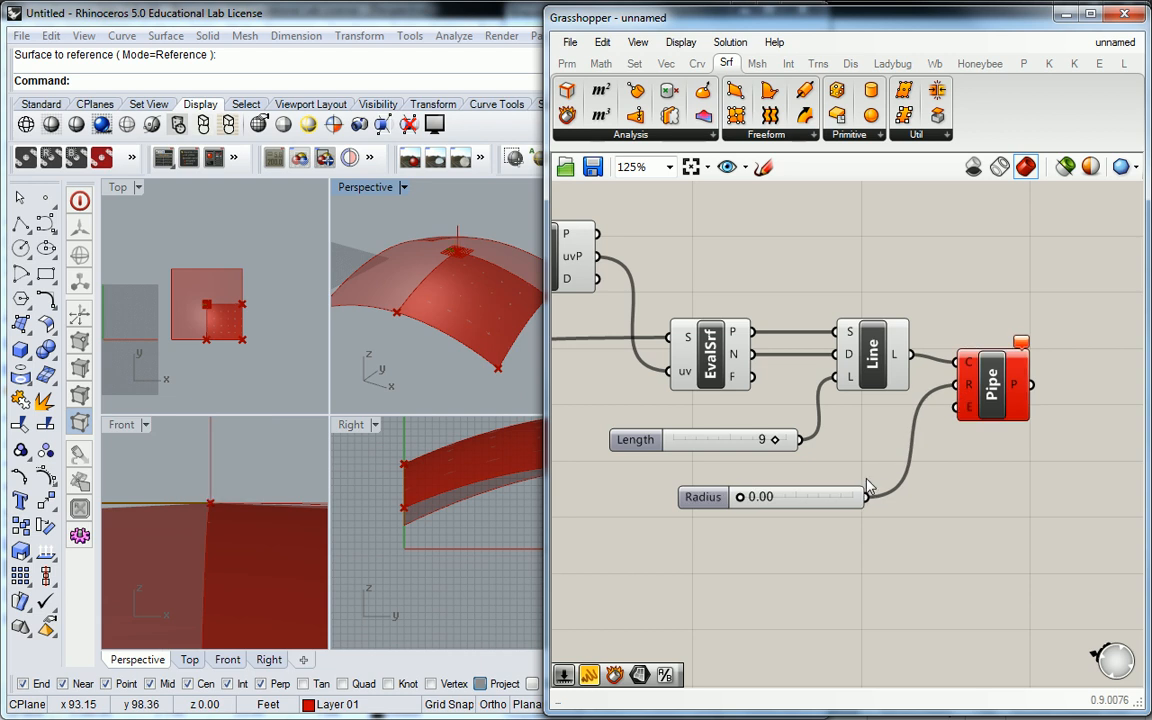
pyautogui.moveTo(734, 497); pyautogui.dragTo(782, 504)
# - Add another integer slider, connect it to the Line SDL's length input in place of the first one, and set it to 20
pyautogui.moveTo(759, 452); pyautogui.dragTo(858, 433, button='right')
pyautogui.moveTo(738, 425); pyautogui.dragTo(718, 426)
pyautogui.doubleClick(688, 443)
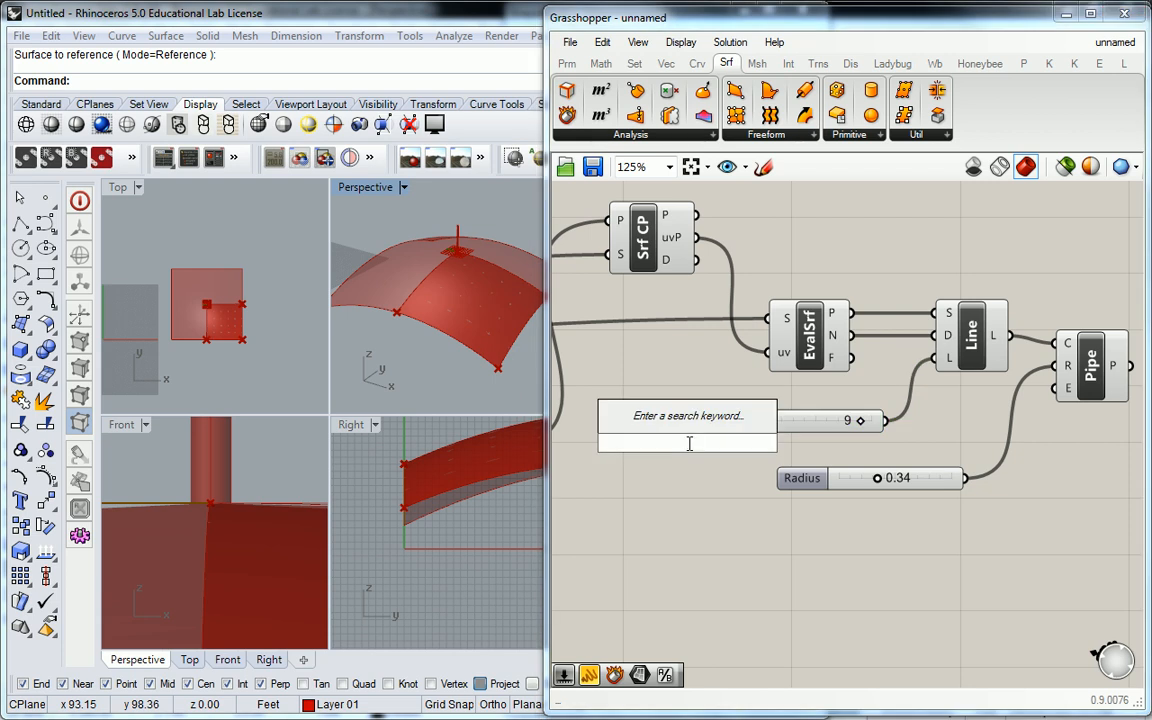
pyautogui.write('0<10')
pyautogui.press('Return')
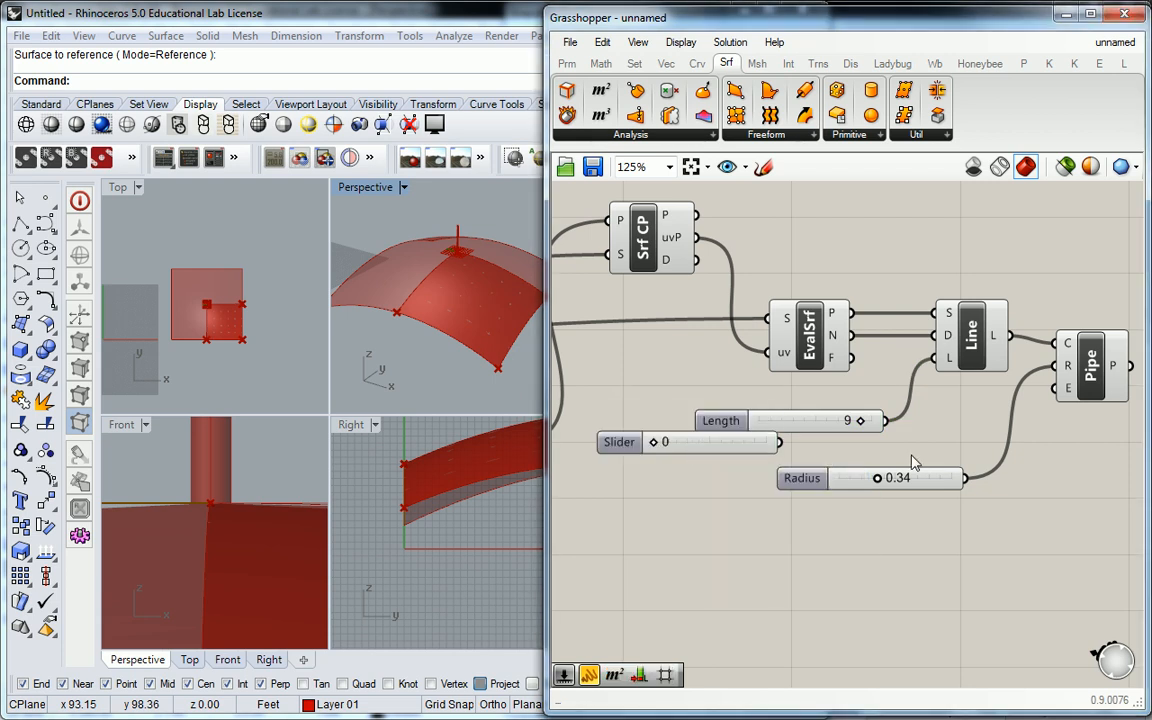
pyautogui.moveTo(781, 442); pyautogui.dragTo(928, 378)
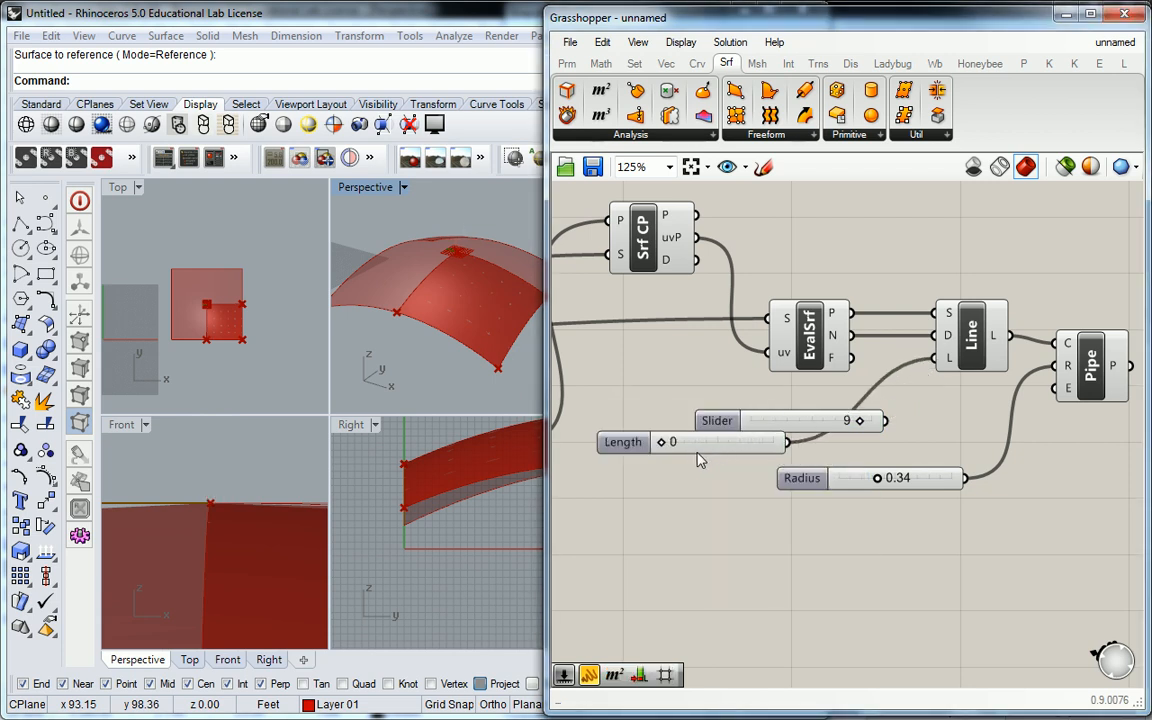
pyautogui.moveTo(665, 447); pyautogui.dragTo(773, 443)
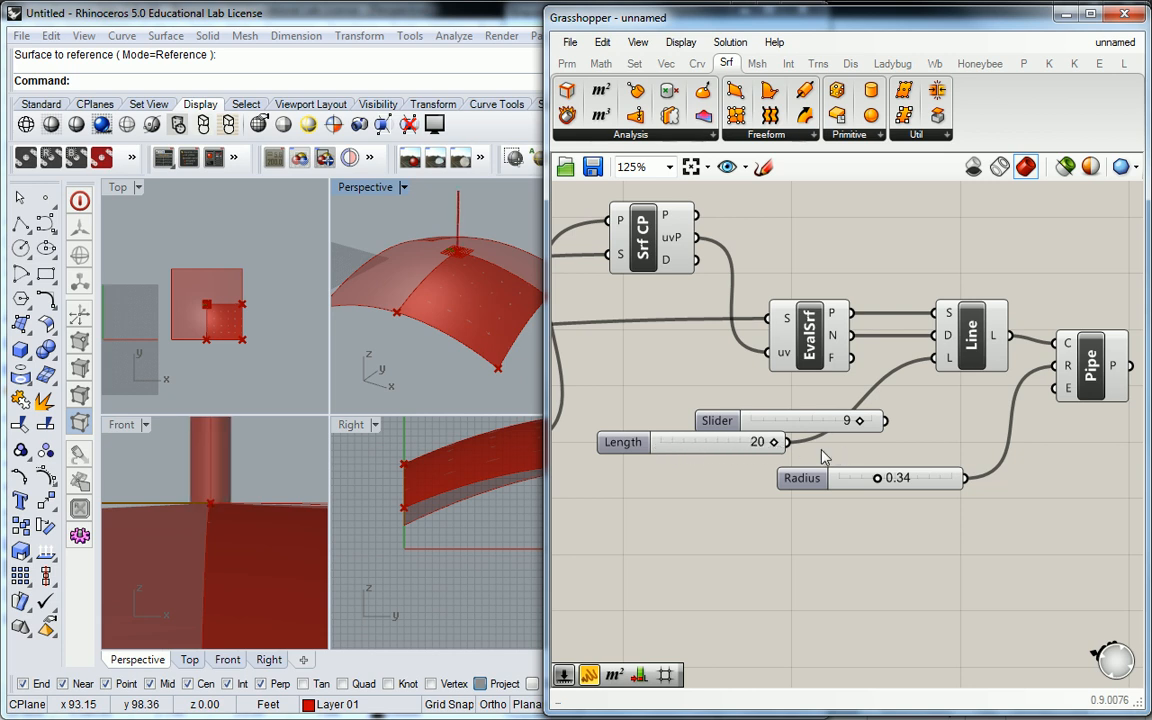
# - Select the Pipe component and inspect the pipe along the surface normal in the enlarged Perspective view, then restore the four-view layout
pyautogui.doubleClick(364, 188)
pyautogui.moveTo(364, 198); pyautogui.dragTo(441, 405, button='right')
pyautogui.click(1090, 365)
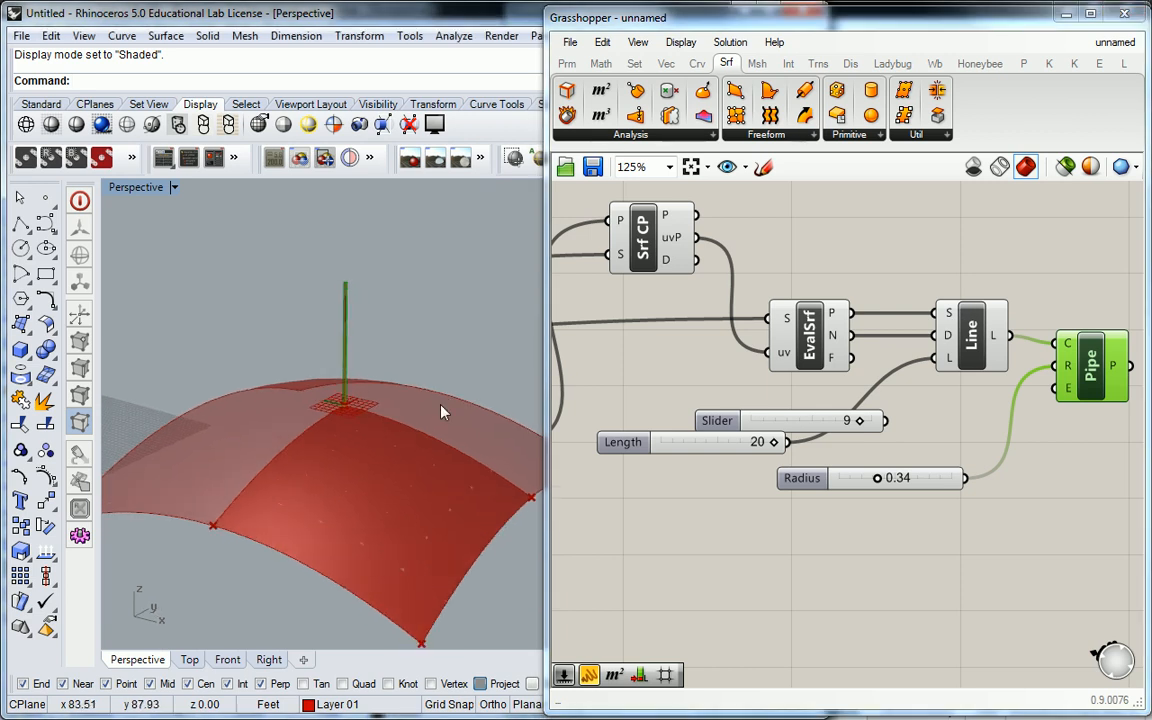
pyautogui.doubleClick(138, 186)
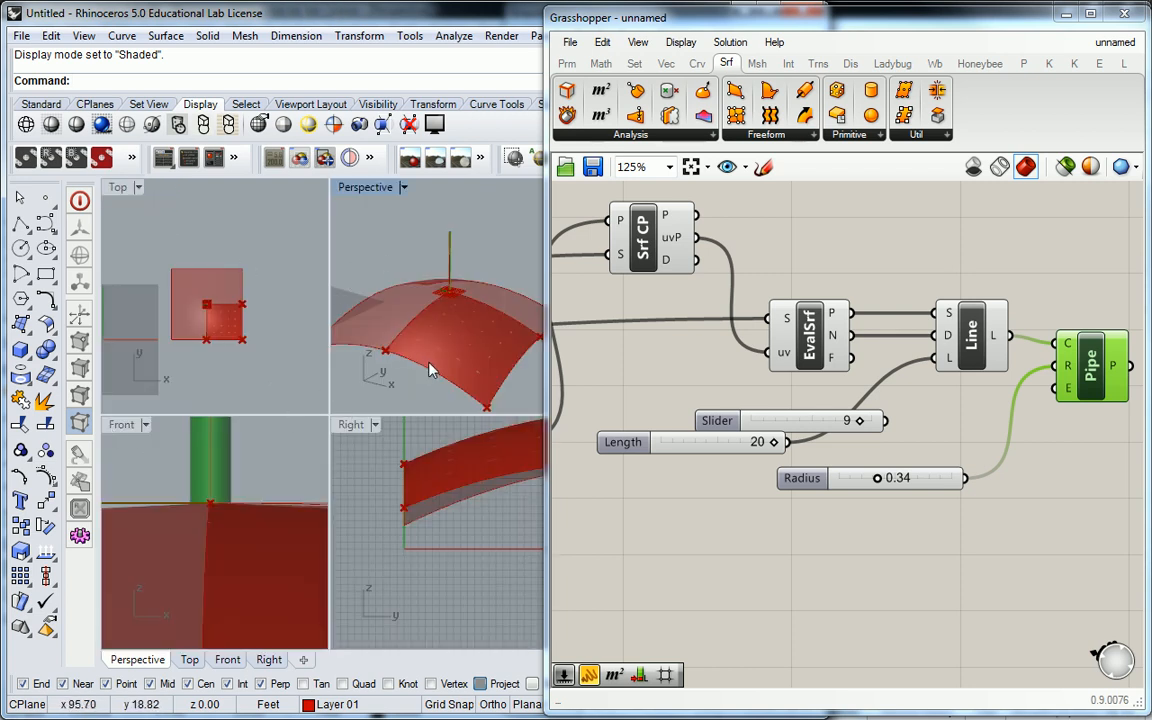
# - Examine the pipe's position and direction at the surface midpoint in the Right, Front and Top views
pyautogui.moveTo(459, 481); pyautogui.dragTo(377, 534, button='right')
pyautogui.scroll(-7, 425, 504)
pyautogui.moveTo(486, 503); pyautogui.dragTo(441, 532, button='right')
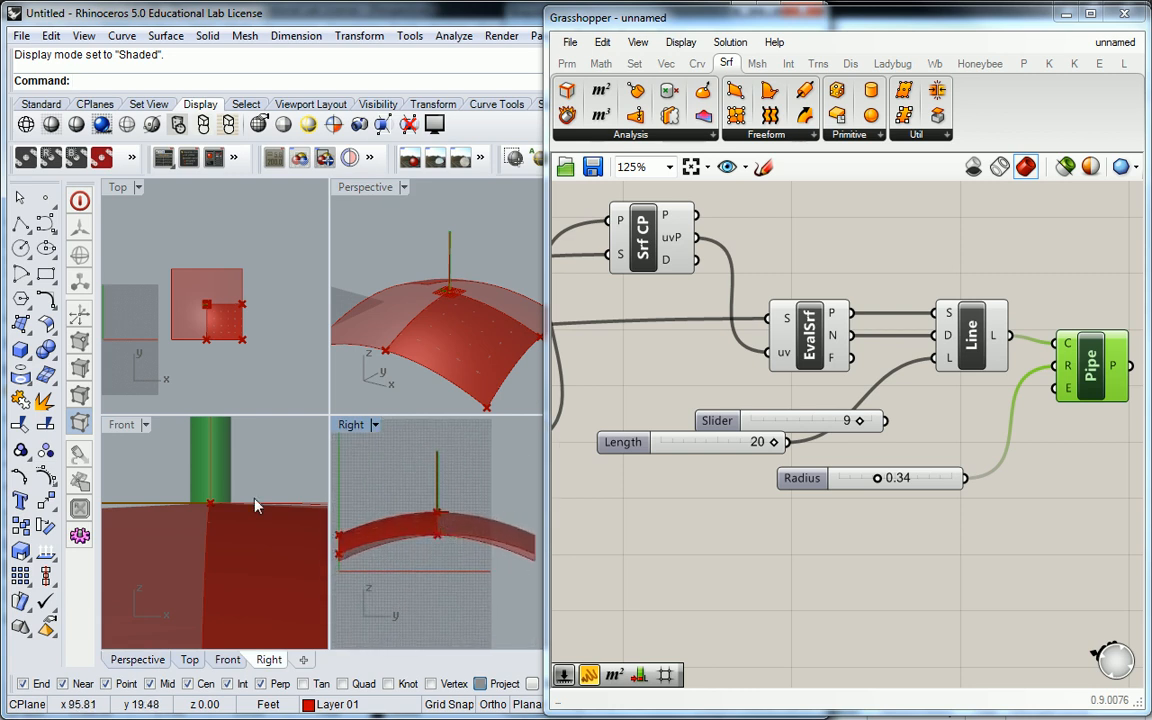
pyautogui.scroll(-5, 216, 480)
pyautogui.scroll(-10, 218, 485)
pyautogui.moveTo(234, 478); pyautogui.dragTo(226, 528, button='right')
pyautogui.scroll(-3, 219, 546)
pyautogui.scroll(6, 202, 286)
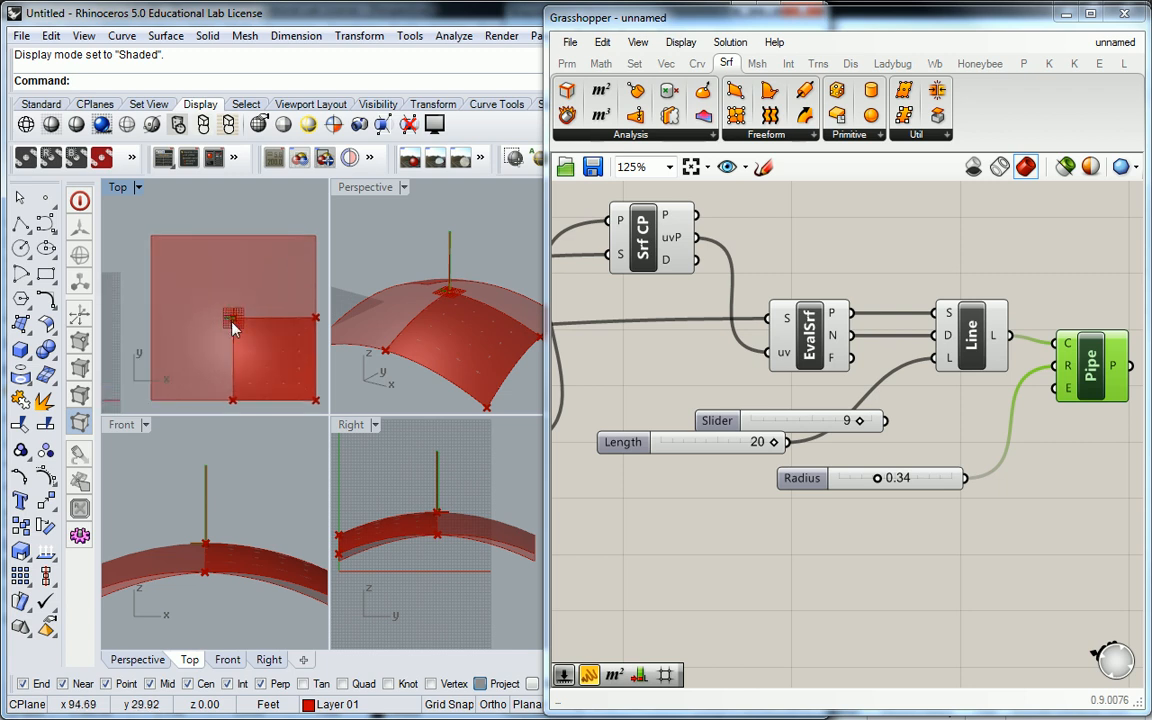
pyautogui.moveTo(225, 315); pyautogui.dragTo(229, 308, button='right')
# - Try U max at 0.77, then set U max to 0.23 and V max to 0.18 to relocate the pipe on the surface
pyautogui.scroll(-5, 706, 338)
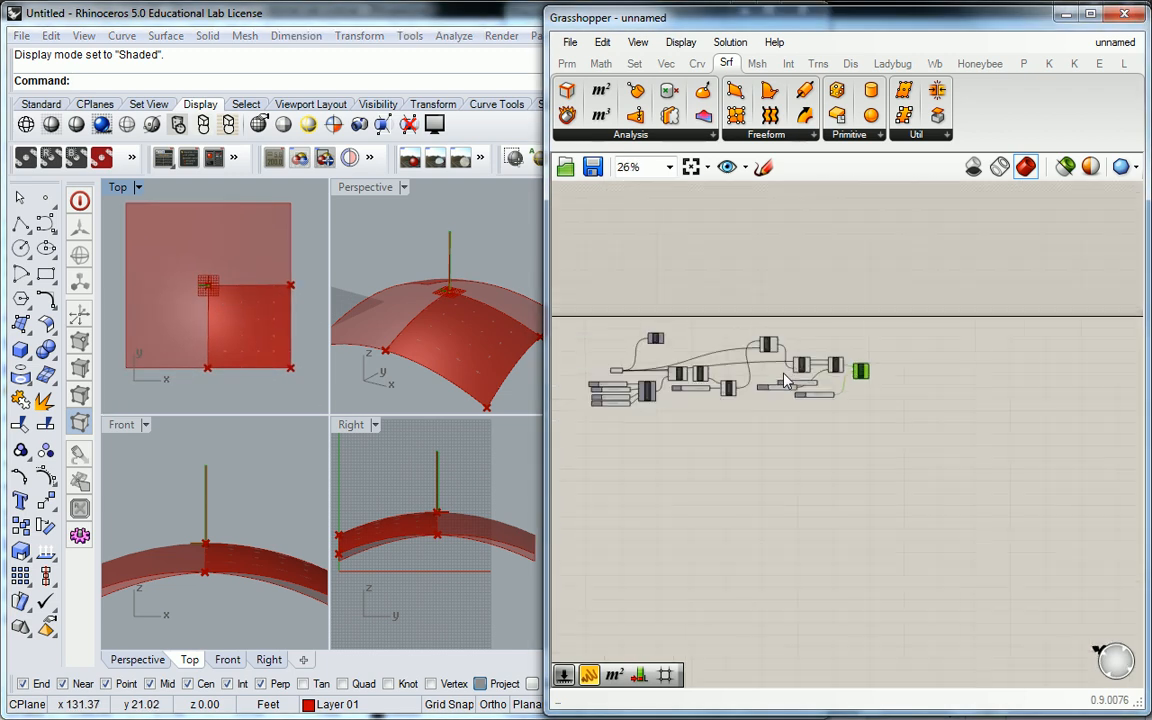
pyautogui.scroll(5, 789, 389)
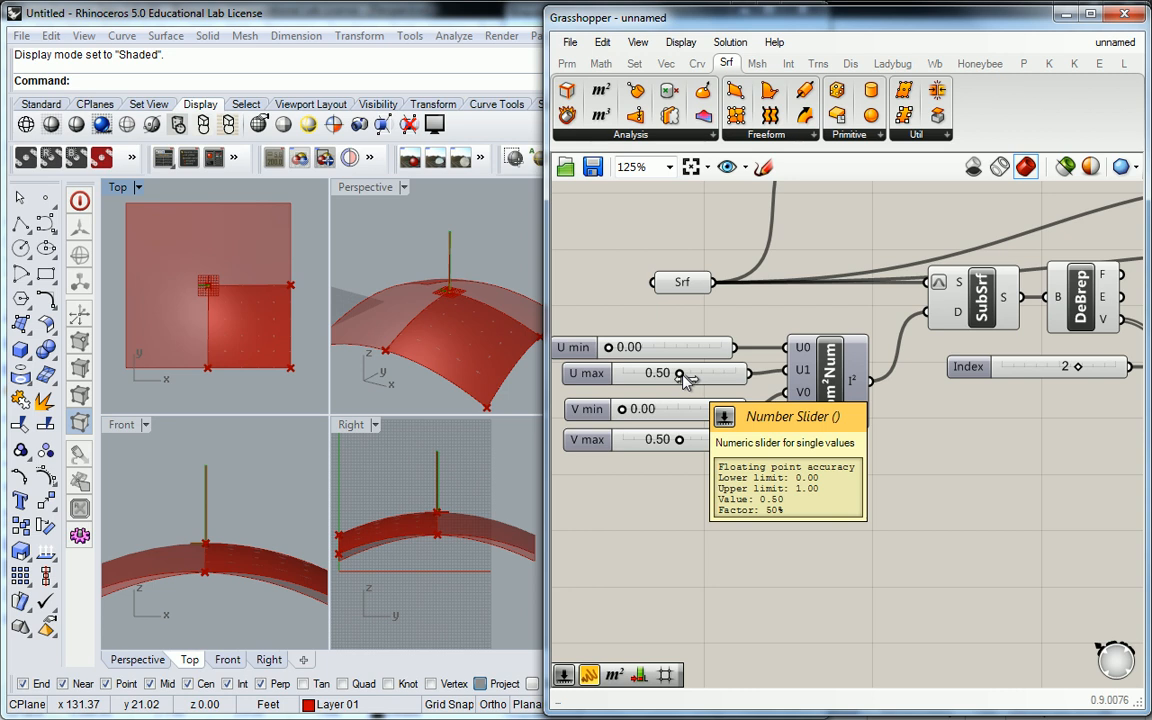
pyautogui.moveTo(678, 380); pyautogui.dragTo(712, 390)
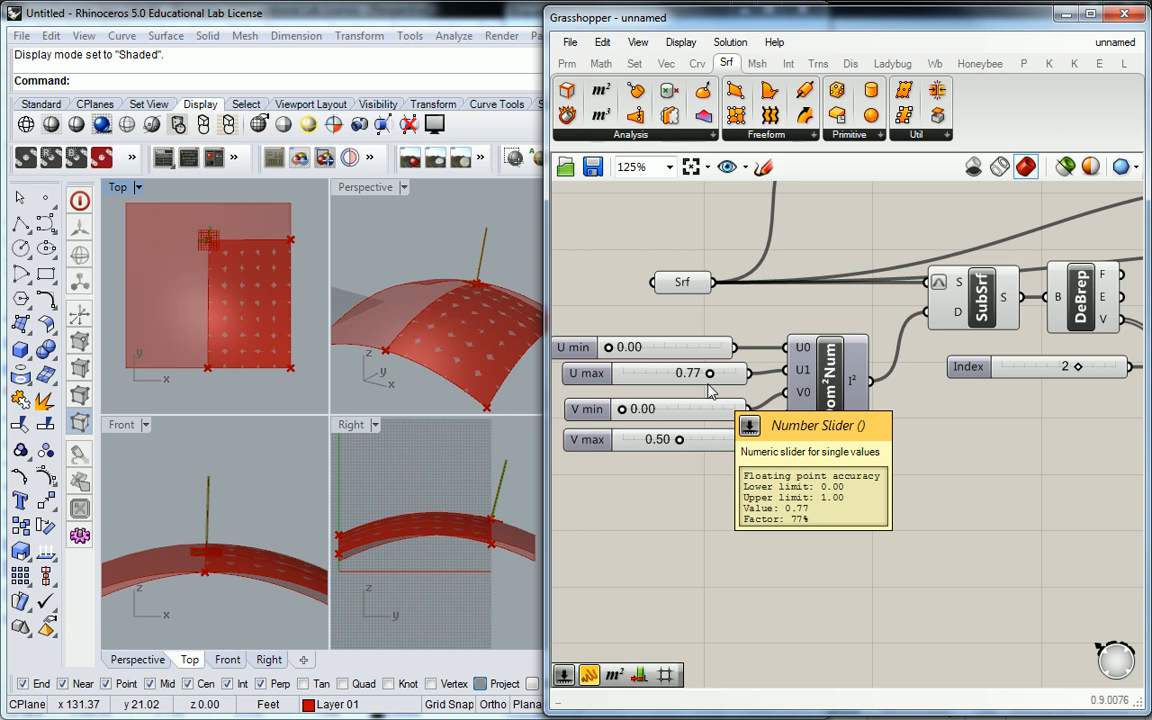
pyautogui.moveTo(709, 374); pyautogui.dragTo(650, 390)
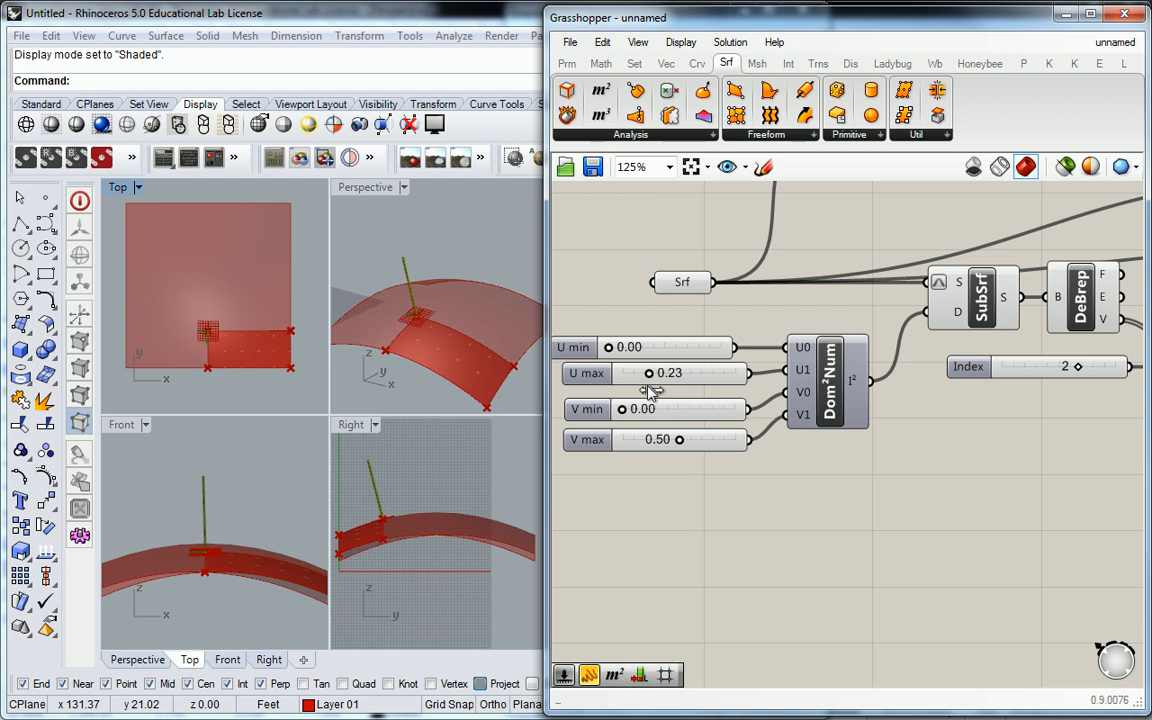
pyautogui.moveTo(680, 443); pyautogui.dragTo(645, 465)
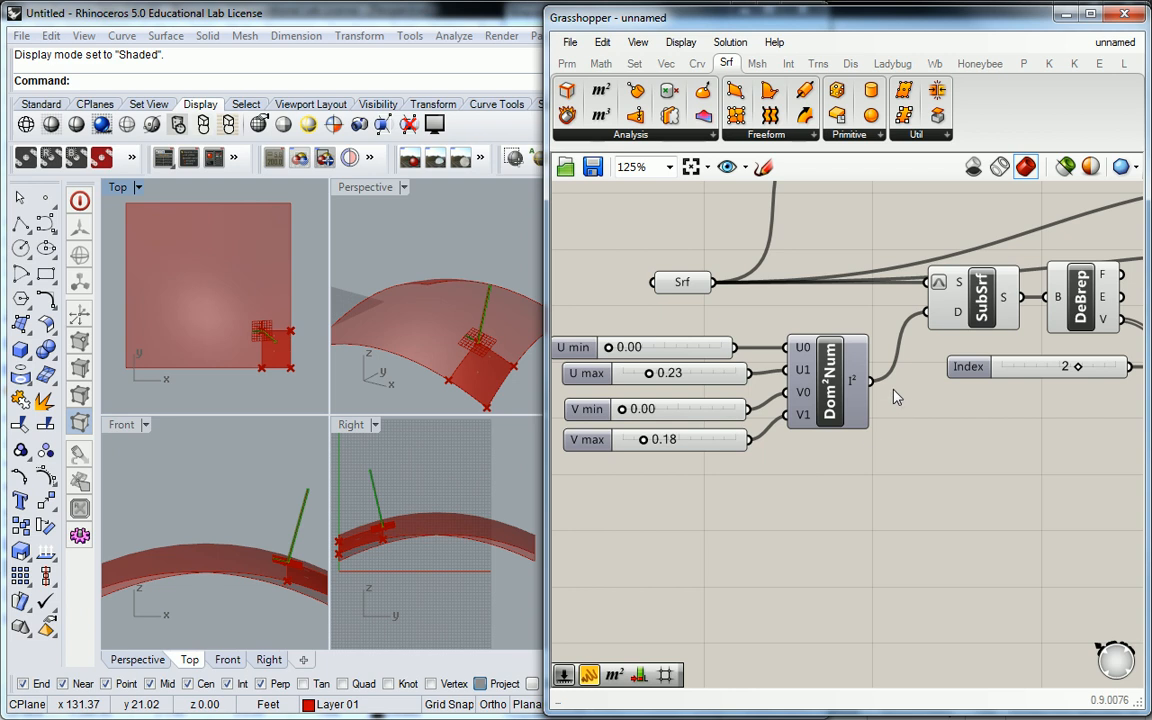
pyautogui.moveTo(935, 414); pyautogui.dragTo(660, 425, button='right')
pyautogui.scroll(-3, 861, 352)
pyautogui.moveTo(1028, 283); pyautogui.dragTo(747, 306, button='right')
pyautogui.scroll(3, 925, 329)
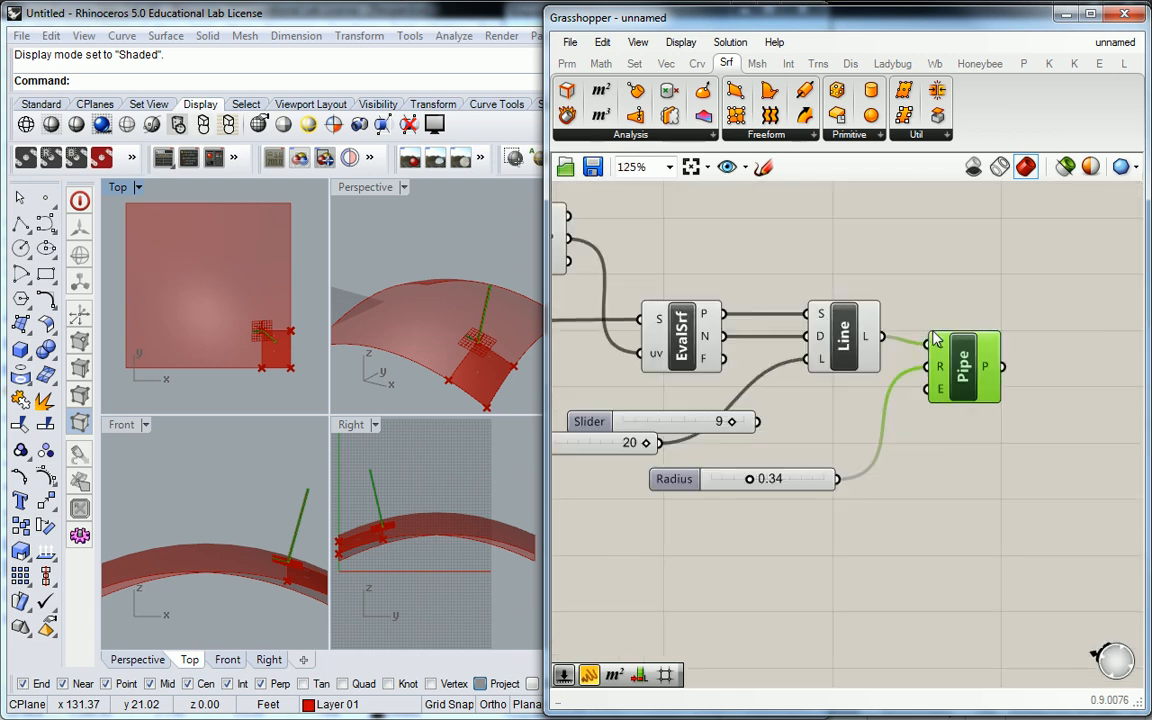
# - Add a Divide Surface component to the empty canvas area below the existing definition
pyautogui.click(860, 345)
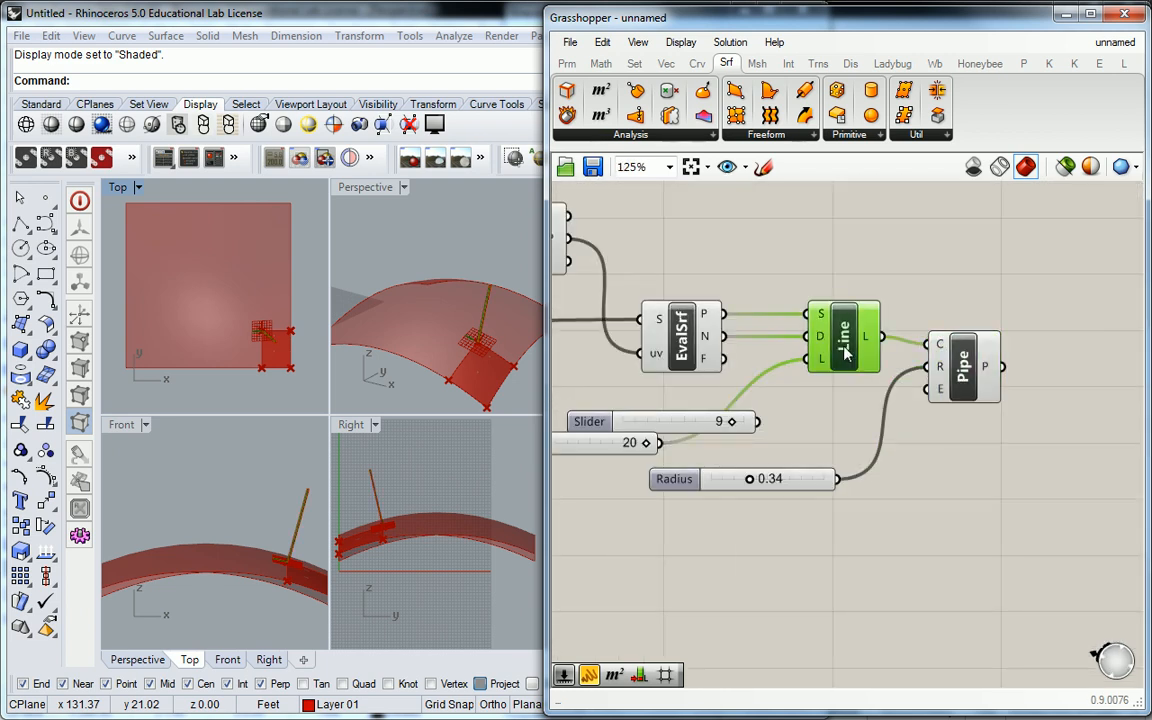
pyautogui.moveTo(705, 340)
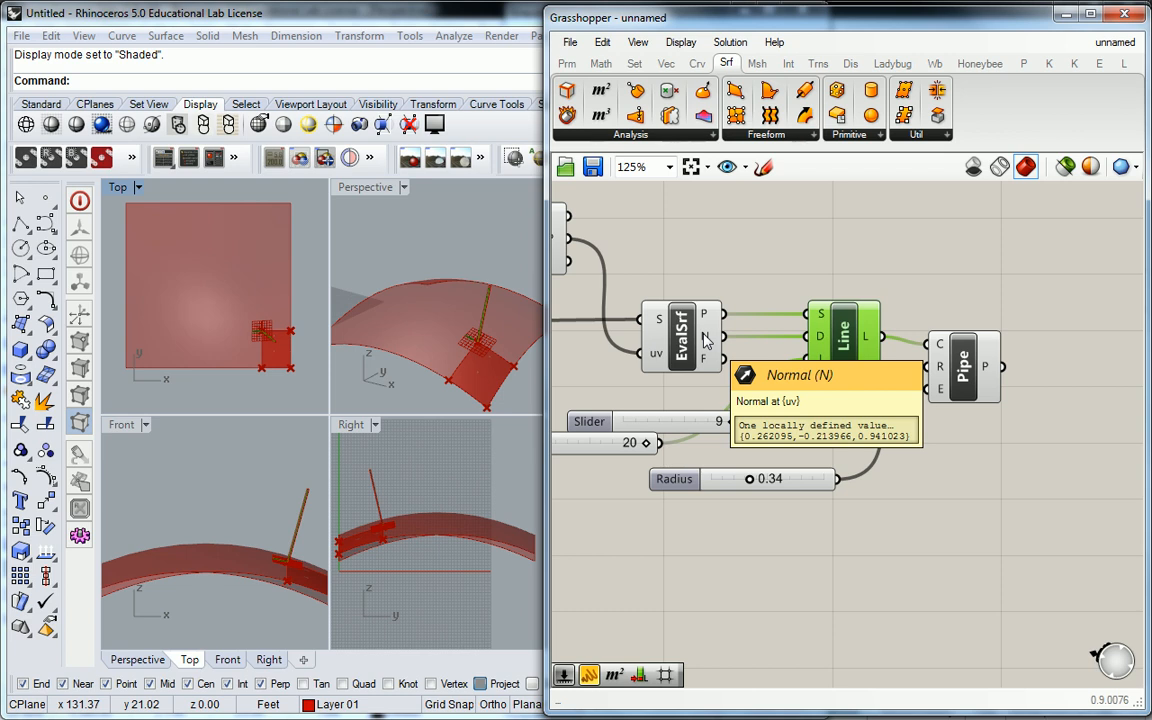
pyautogui.moveTo(753, 211); pyautogui.dragTo(813, 228, button='right')
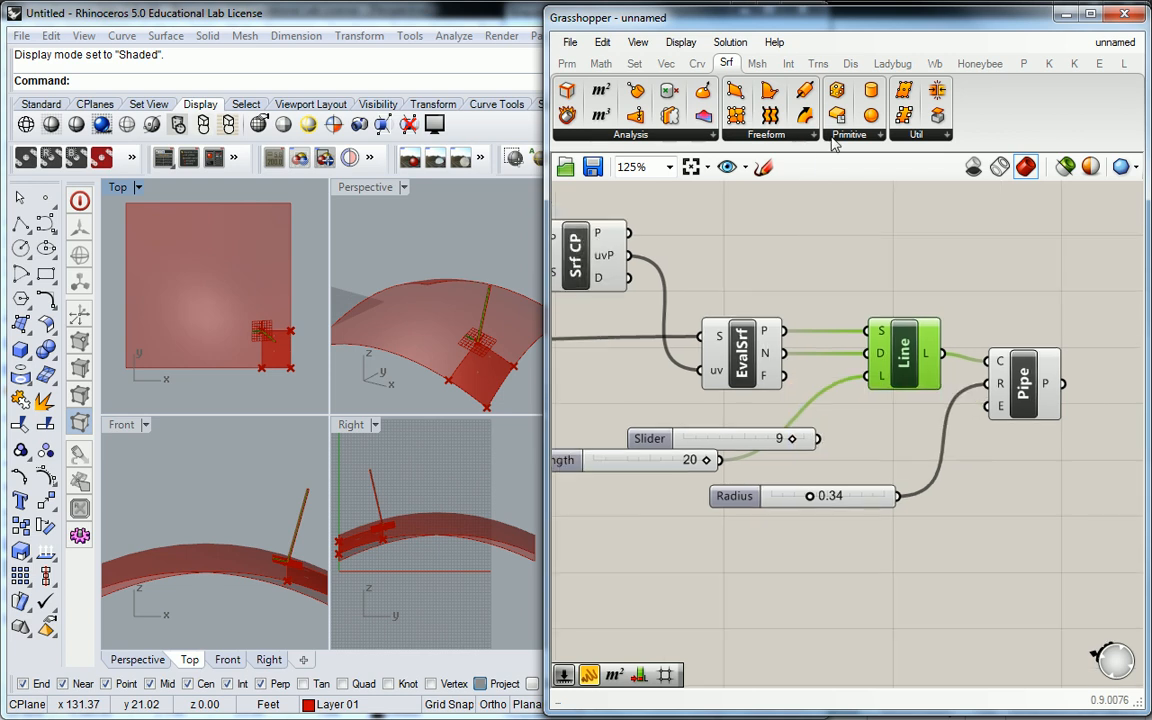
pyautogui.click(918, 135)
pyautogui.moveTo(941, 168); pyautogui.dragTo(762, 228)
pyautogui.scroll(-4, 762, 228)
pyautogui.moveTo(762, 228); pyautogui.dragTo(991, 266, button='right')
pyautogui.scroll(1, 967, 268)
pyautogui.moveTo(991, 266); pyautogui.dragTo(812, 550)
# - Connect the Srf parameter to the Divide Surface component's surface input
pyautogui.moveTo(694, 442); pyautogui.dragTo(719, 380, button='right')
pyautogui.click(750, 311)
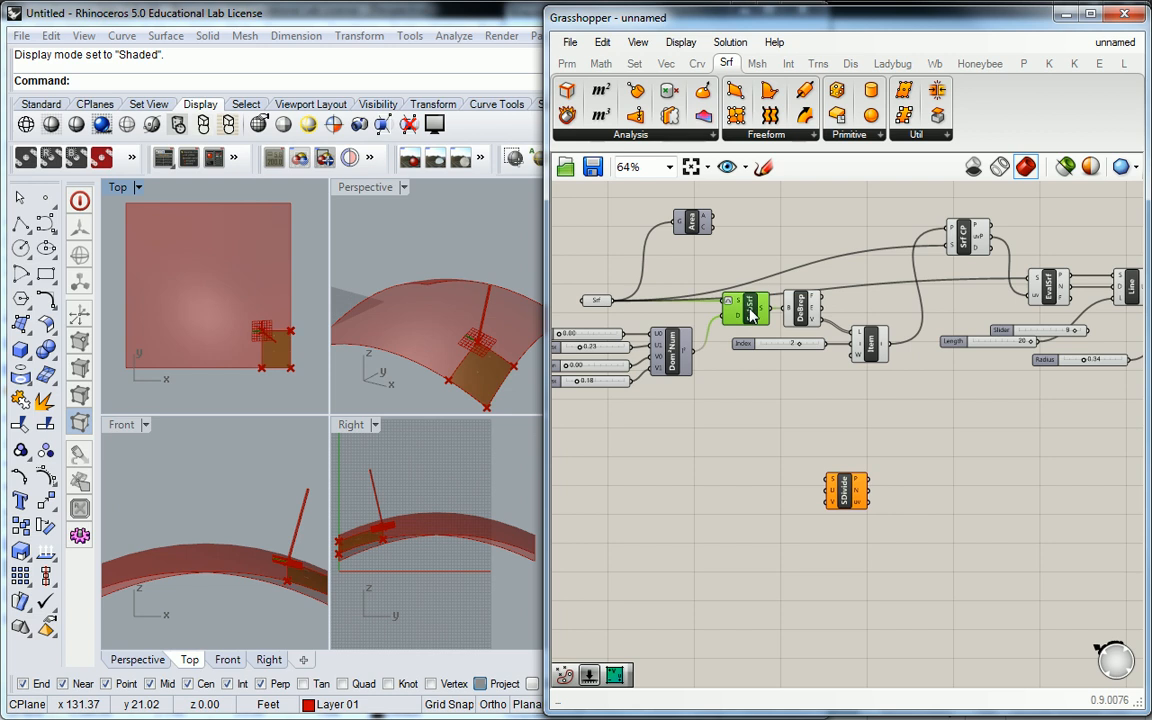
pyautogui.click(596, 300)
pyautogui.moveTo(614, 300); pyautogui.dragTo(815, 478)
pyautogui.click(810, 420)
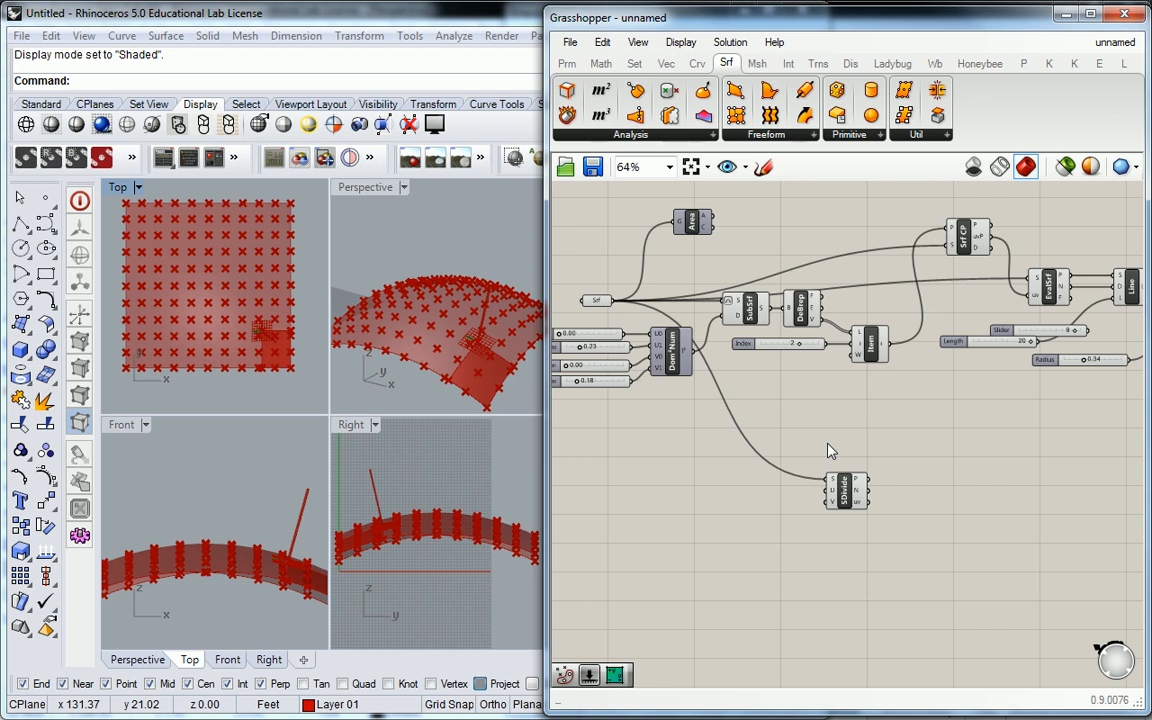
# - Reposition the Divide Surface component beneath the EvalSrf component
pyautogui.moveTo(913, 428); pyautogui.dragTo(761, 481, button='right')
pyautogui.scroll(3, 643, 500)
pyautogui.scroll(-2, 760, 487)
pyautogui.moveTo(668, 540); pyautogui.dragTo(915, 480)
pyautogui.scroll(2, 951, 305)
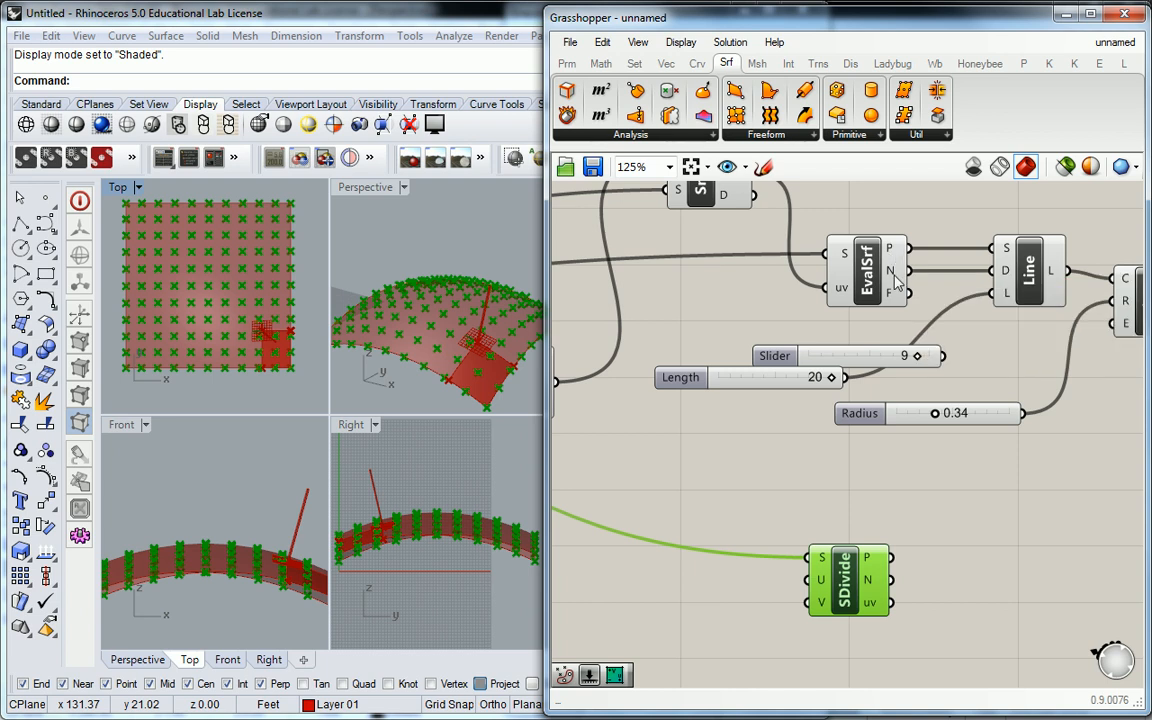
# - Move the Line, Pipe and Radius slider beside Divide Surface and feed its P and N outputs into the Line's S and D inputs
pyautogui.moveTo(897, 282)
pyautogui.scroll(-1, 897, 282)
pyautogui.moveTo(1008, 250); pyautogui.dragTo(828, 432)
pyautogui.moveTo(842, 384); pyautogui.dragTo(868, 345, button='right')
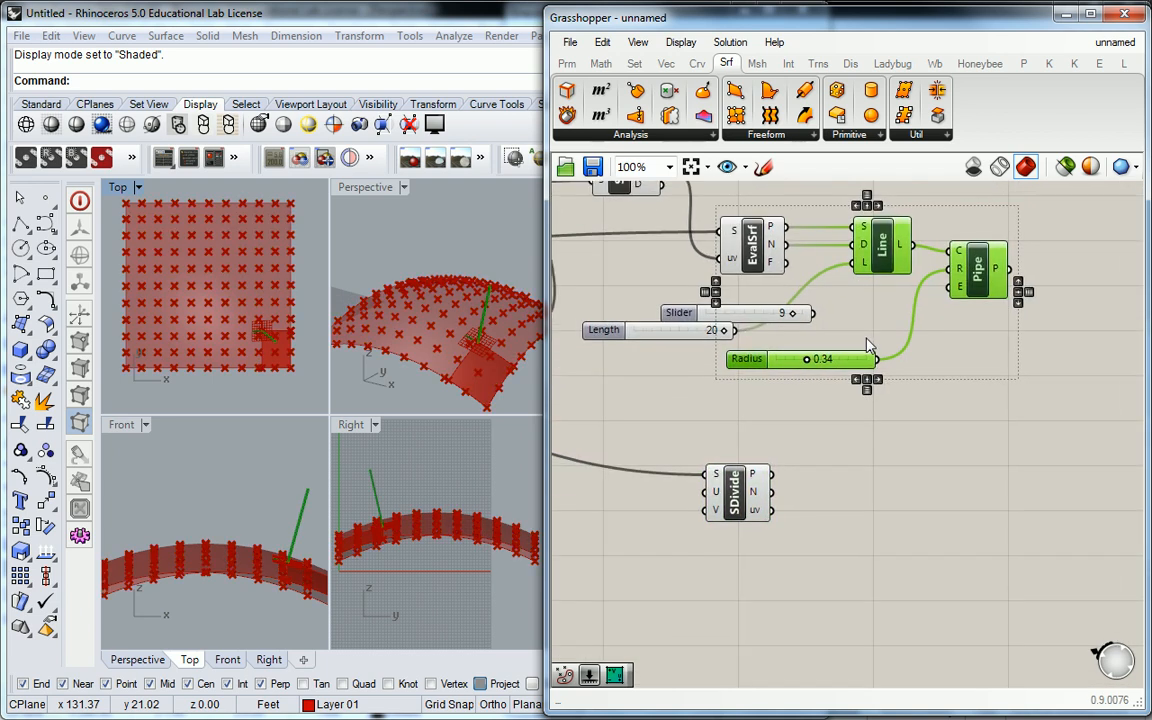
pyautogui.moveTo(864, 240); pyautogui.dragTo(859, 485)
pyautogui.click(804, 524)
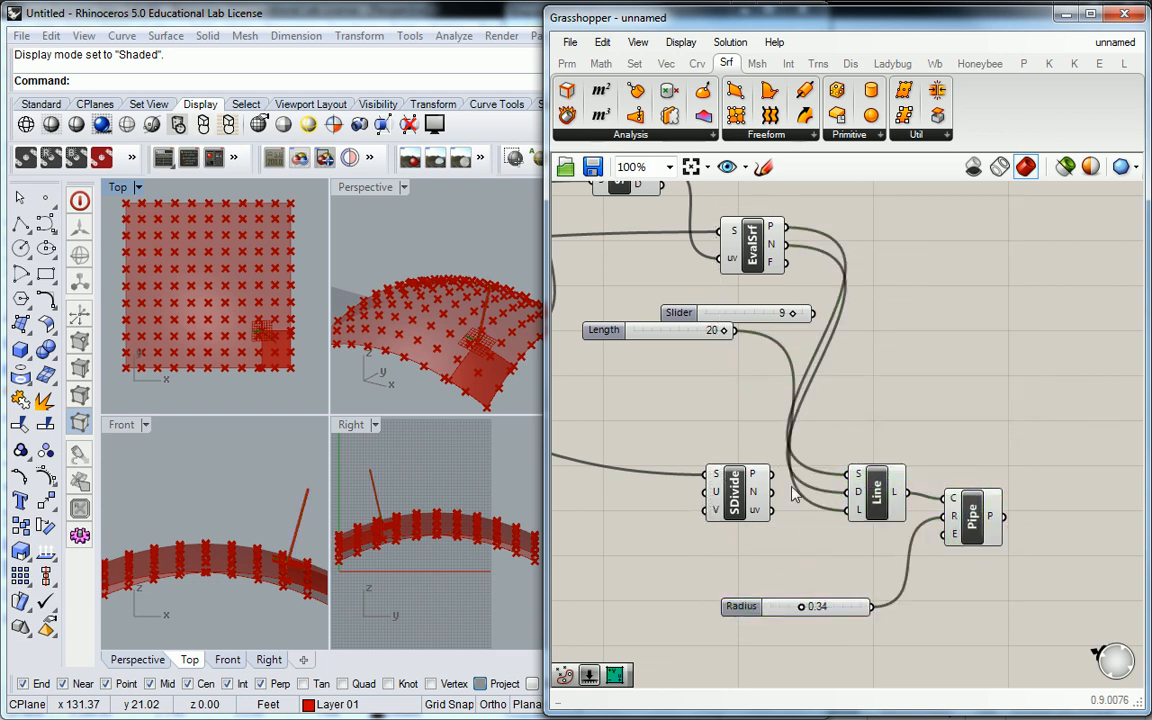
pyautogui.moveTo(774, 476); pyautogui.dragTo(852, 477)
pyautogui.moveTo(770, 491); pyautogui.dragTo(852, 492)
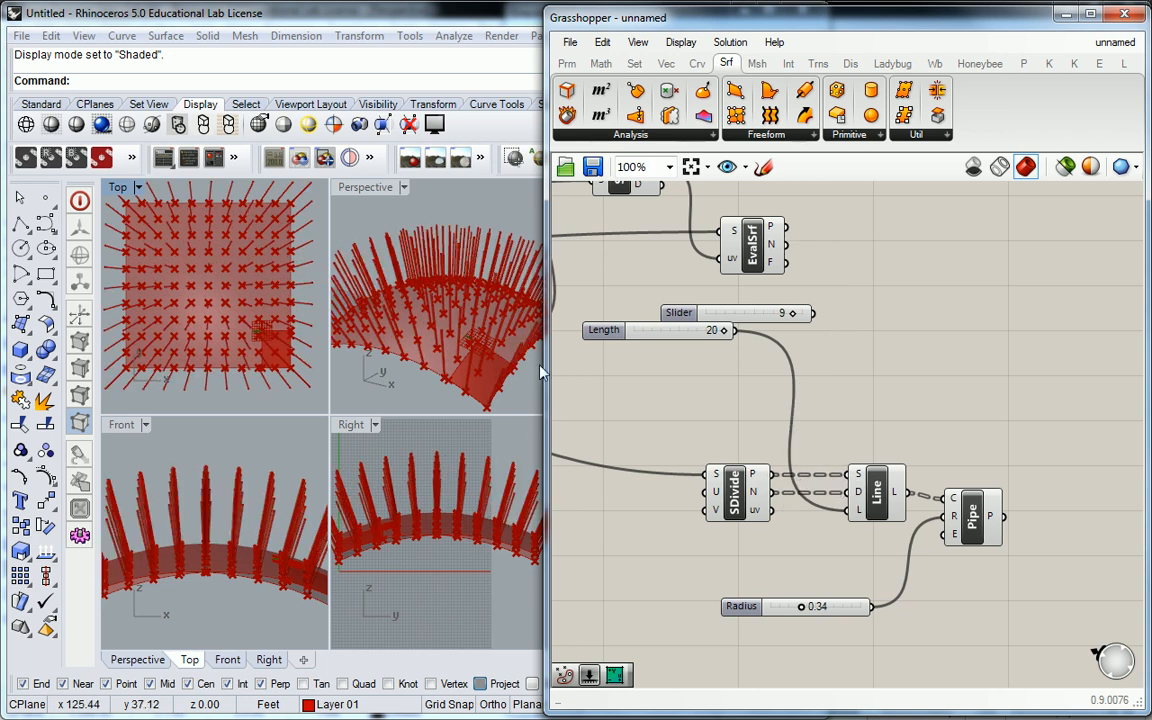
# - Enlarge the Perspective view and inspect the pipes along the surface normals with the Pipe component selected
pyautogui.click(378, 190)
pyautogui.doubleClick(380, 190)
pyautogui.moveTo(376, 342); pyautogui.dragTo(320, 410, button='right')
pyautogui.click(973, 520)
pyautogui.moveTo(435, 290); pyautogui.dragTo(355, 347, button='right')
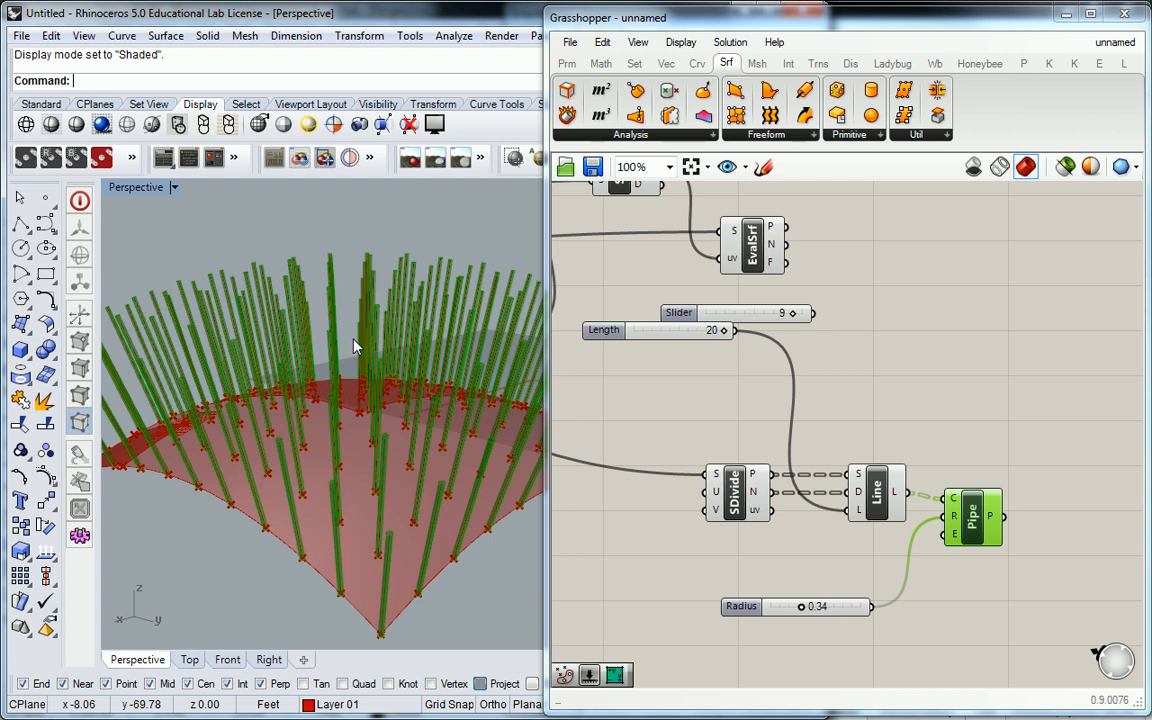
pyautogui.moveTo(355, 346); pyautogui.dragTo(330, 330, button='right')
# - Add an integer number slider beside the Divide Surface component and duplicate it
pyautogui.moveTo(557, 498); pyautogui.dragTo(697, 473, button='right')
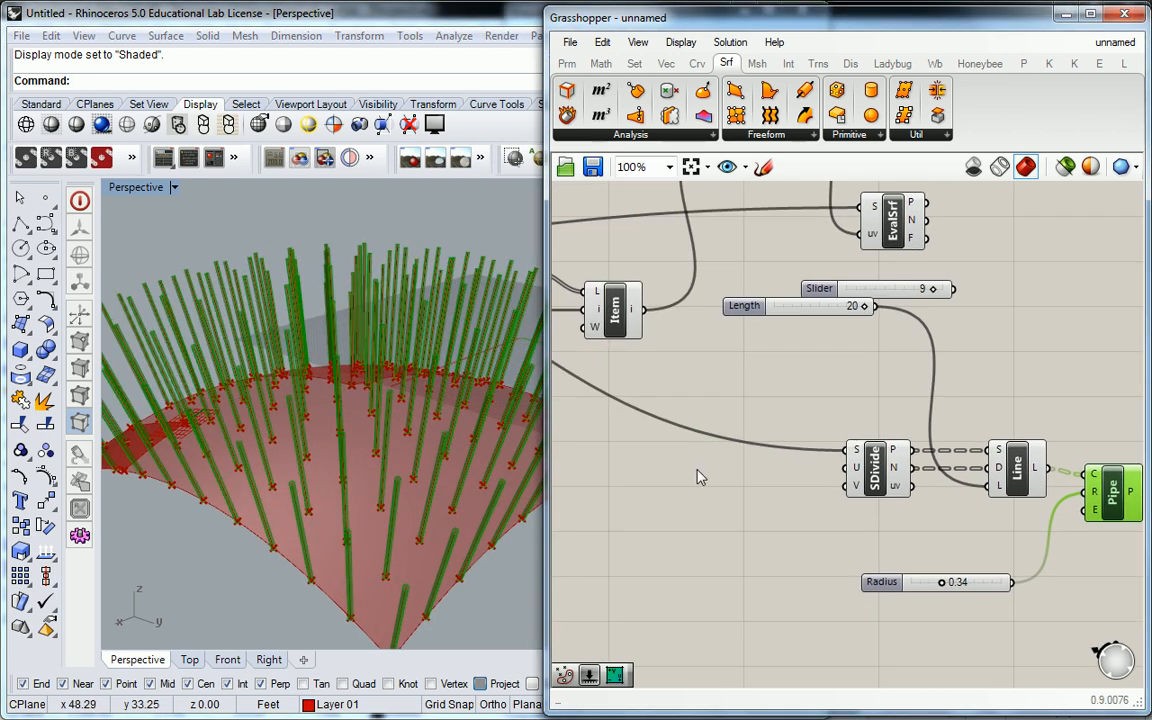
pyautogui.doubleClick(699, 466)
pyautogui.write('0<10')
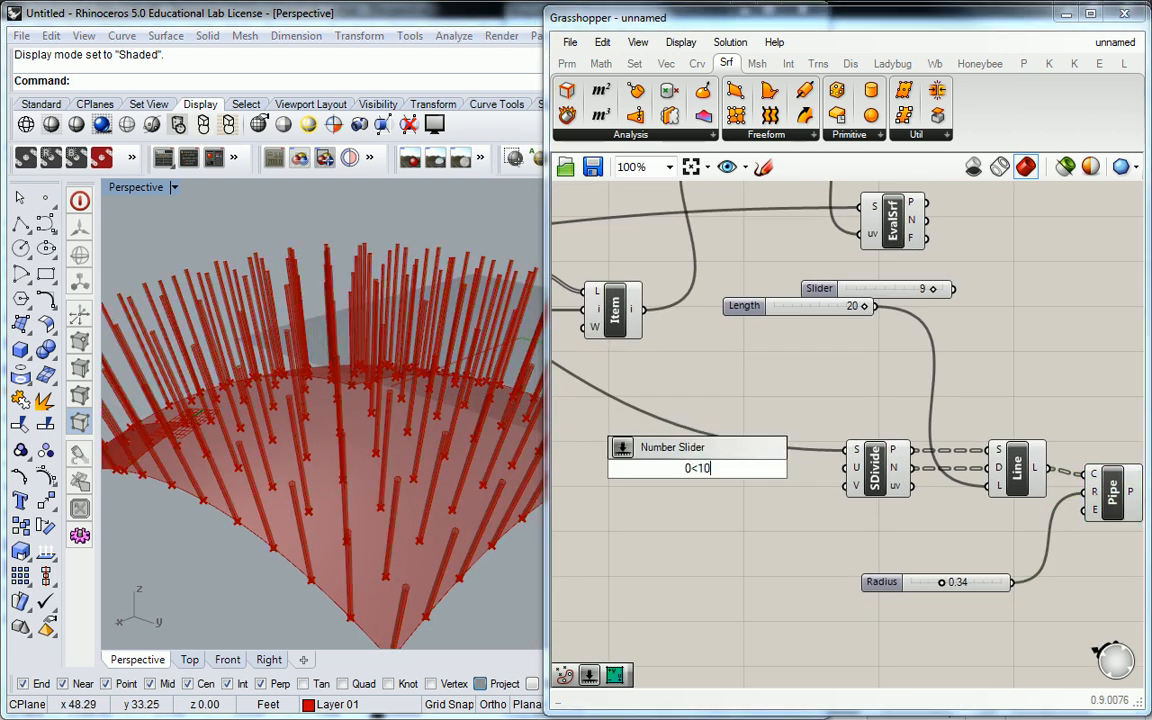
pyautogui.press('Return')
pyautogui.click(748, 469)
pyautogui.hotkey('ctrl', 'c')
pyautogui.hotkey('ctrl', 'v')
# - Connect the two sliders to Divide Surface's U and V inputs, setting U Count to 17 and V Count to 7
pyautogui.moveTo(761, 476); pyautogui.dragTo(751, 502)
pyautogui.moveTo(671, 470); pyautogui.dragTo(699, 505)
pyautogui.moveTo(795, 478); pyautogui.dragTo(850, 468)
pyautogui.moveTo(773, 505); pyautogui.dragTo(850, 487)
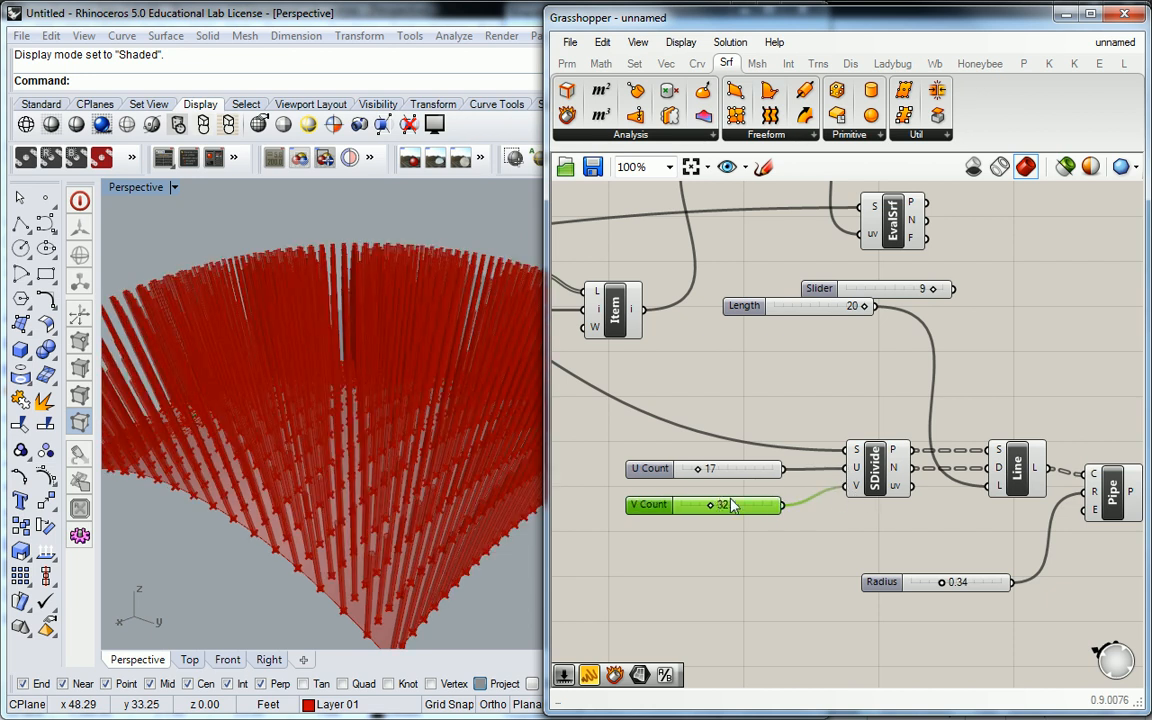
pyautogui.moveTo(707, 510); pyautogui.dragTo(690, 514)
pyautogui.moveTo(332, 452)
pyautogui.mouseDown(button='right')
pyautogui.moveTo(329, 419)
pyautogui.moveTo(195, 404)
pyautogui.moveTo(147, 475)
pyautogui.moveTo(310, 387)
pyautogui.moveTo(355, 392)
pyautogui.moveTo(370, 410)
pyautogui.moveTo(322, 411)
pyautogui.moveTo(321, 436)
pyautogui.mouseUp(button='right')
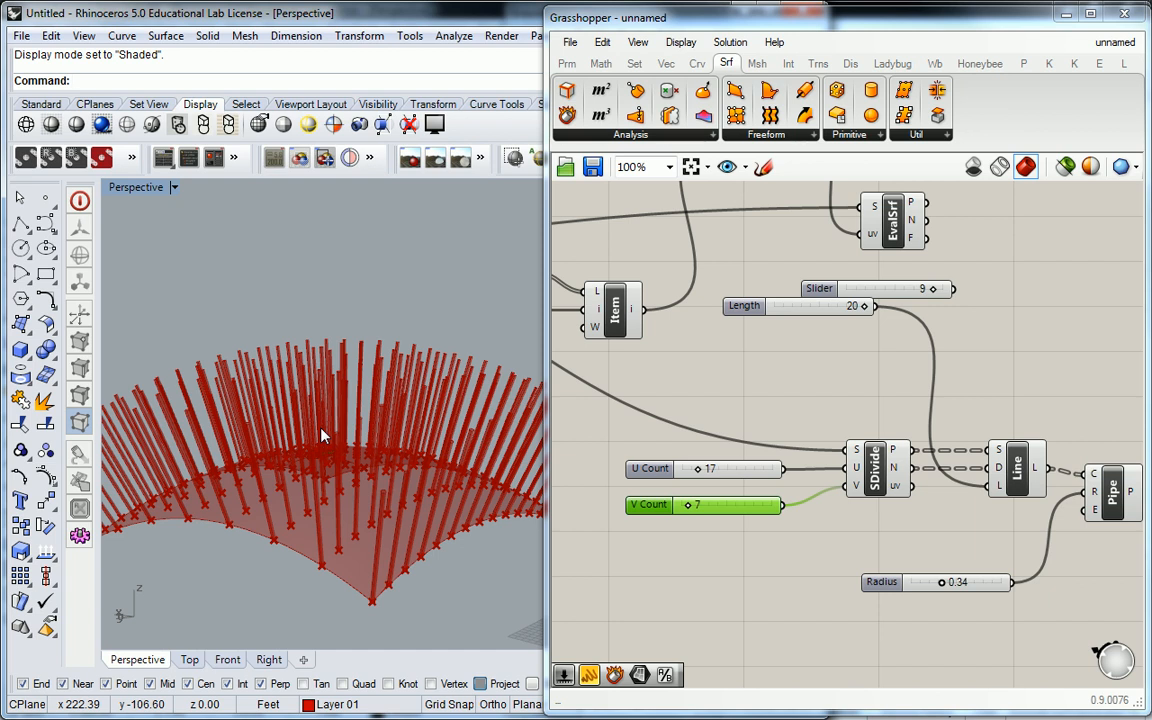
# - Widen the Grasshopper window and review the whole definition from the Srf parameter to the Pipe
pyautogui.click(728, 357)
pyautogui.scroll(-5, 713, 316)
pyautogui.scroll(3, 713, 316)
pyautogui.moveTo(545, 313); pyautogui.dragTo(434, 307)
pyautogui.moveTo(761, 315); pyautogui.dragTo(792, 318, button='right')
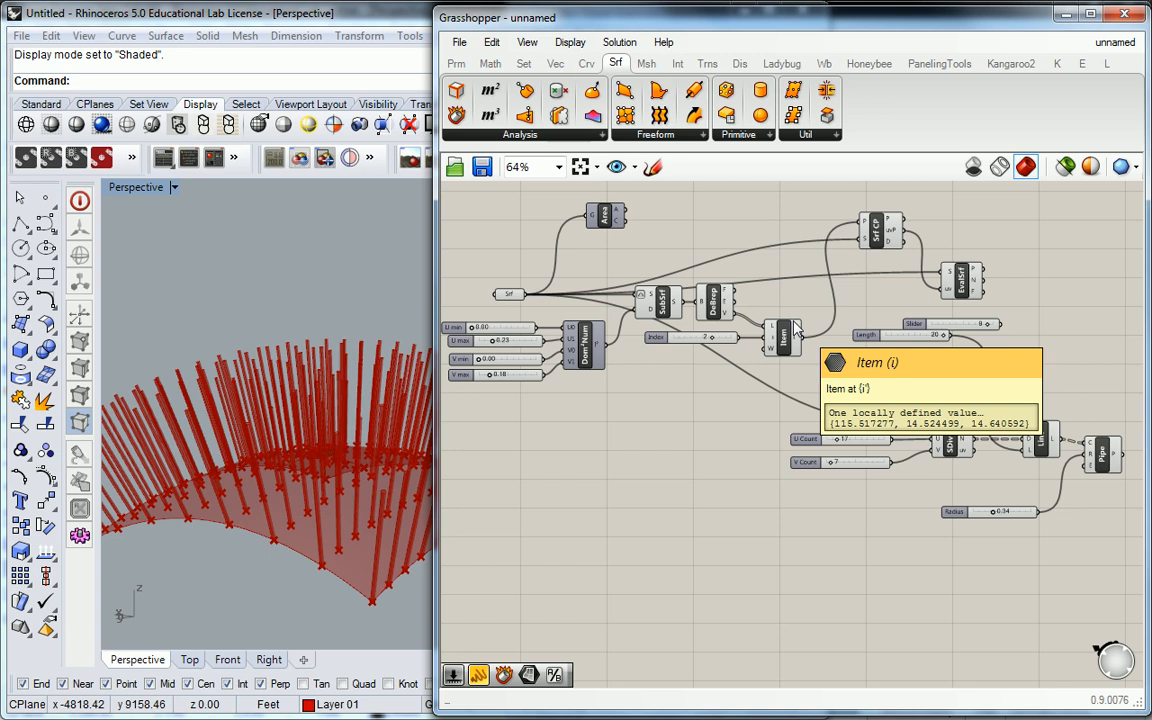